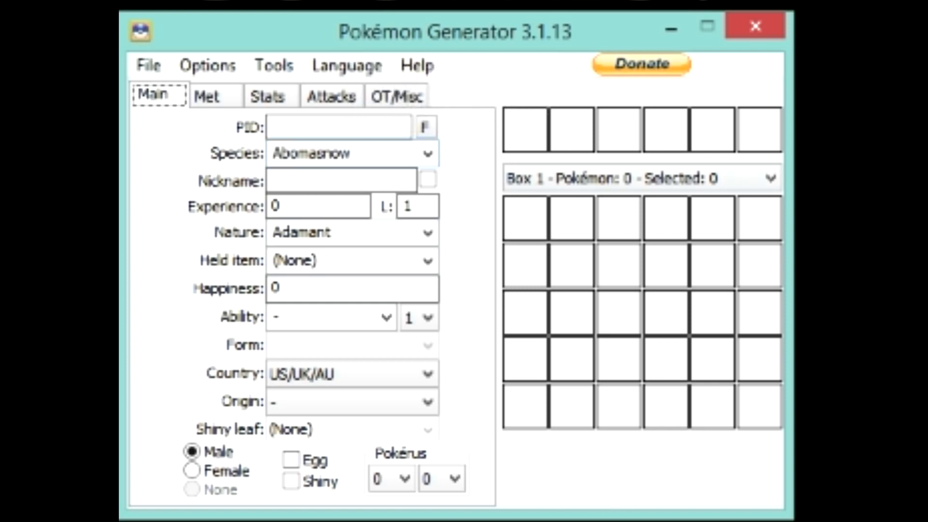
# Set the Pokémon's species to Kecleon.
pyautogui.press('Tab')
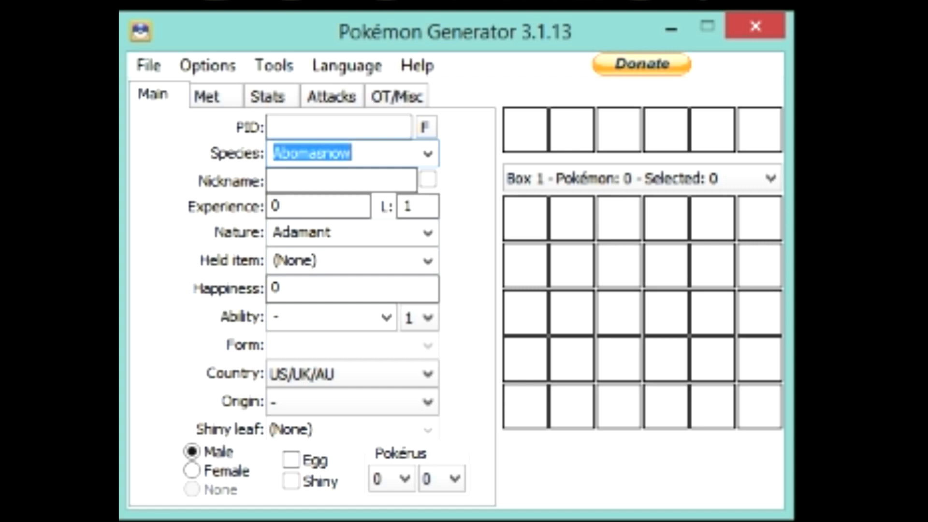
pyautogui.write('Kecleon')
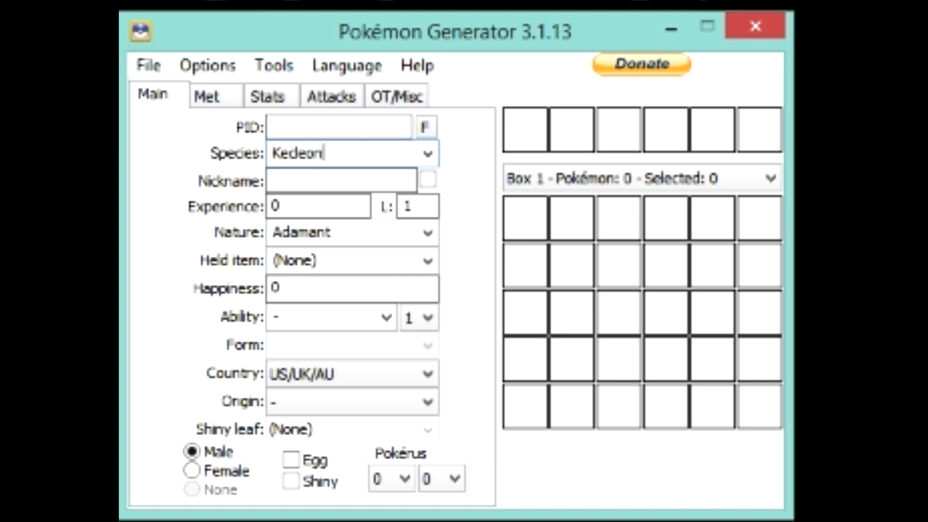
pyautogui.press('Tab')
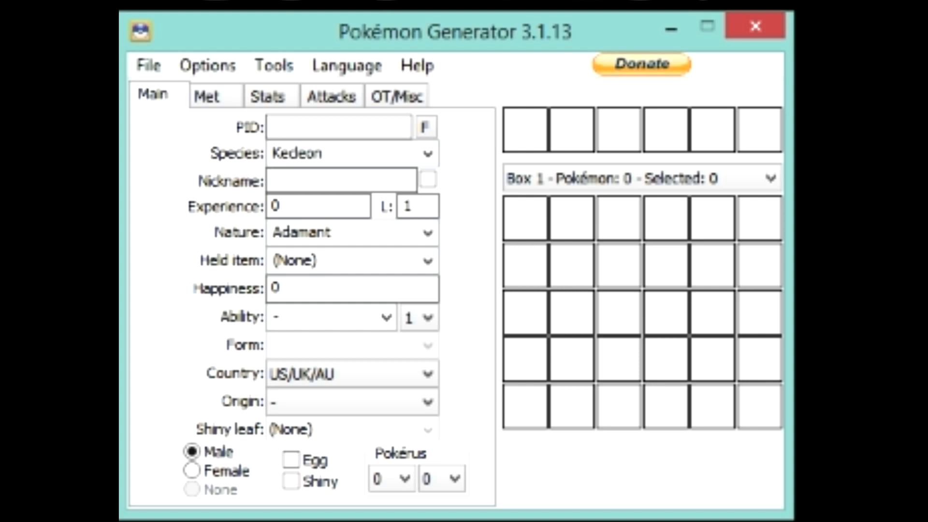
# Enter the nickname Kecleon followed by the escape codes \FFFF\0000\0000\FFFF.
pyautogui.write('Kecleon')
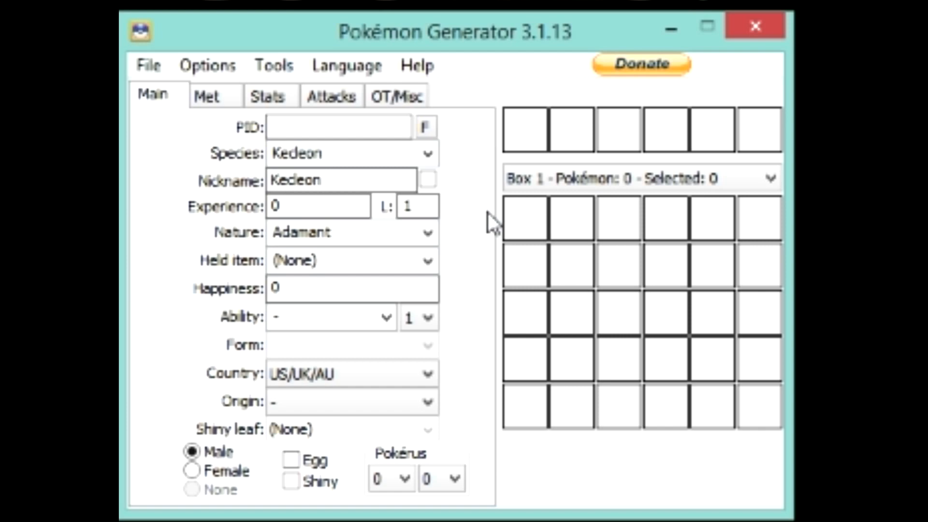
pyautogui.write('\\FFFF')
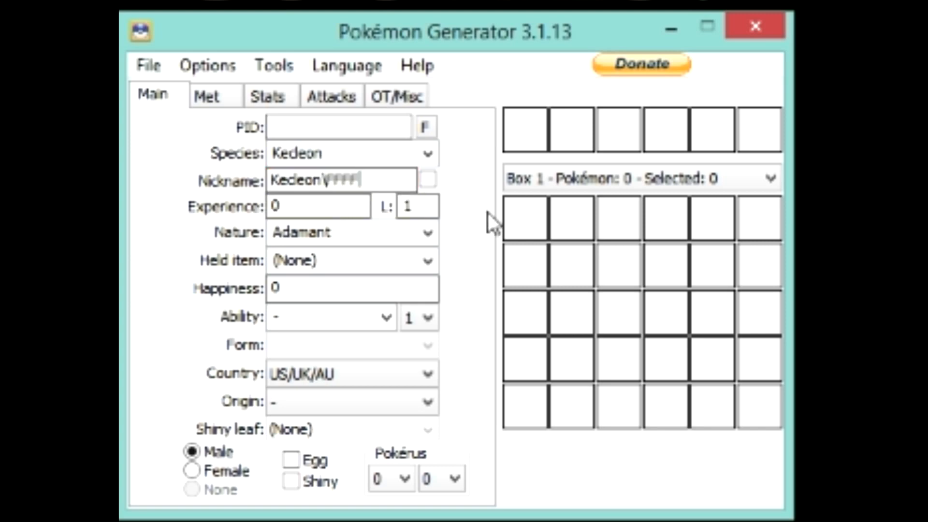
pyautogui.write('\\')
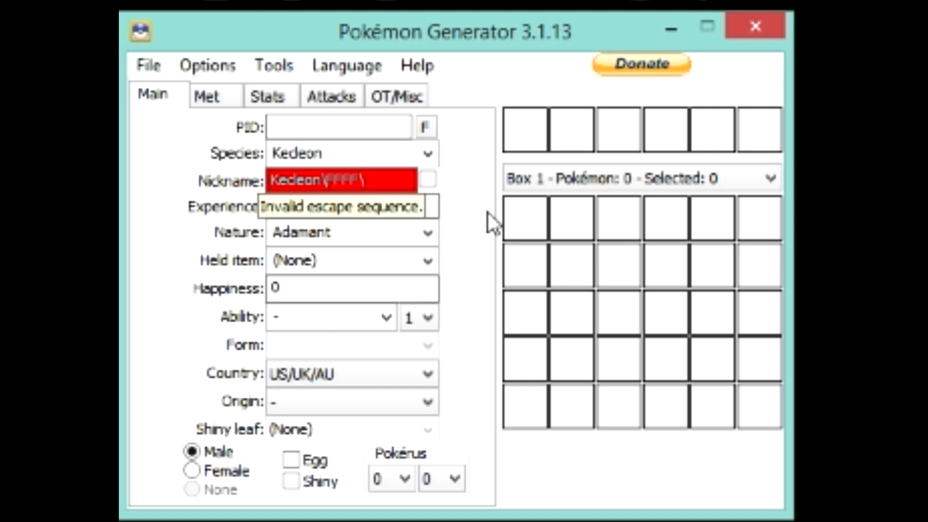
pyautogui.write('0000\\')
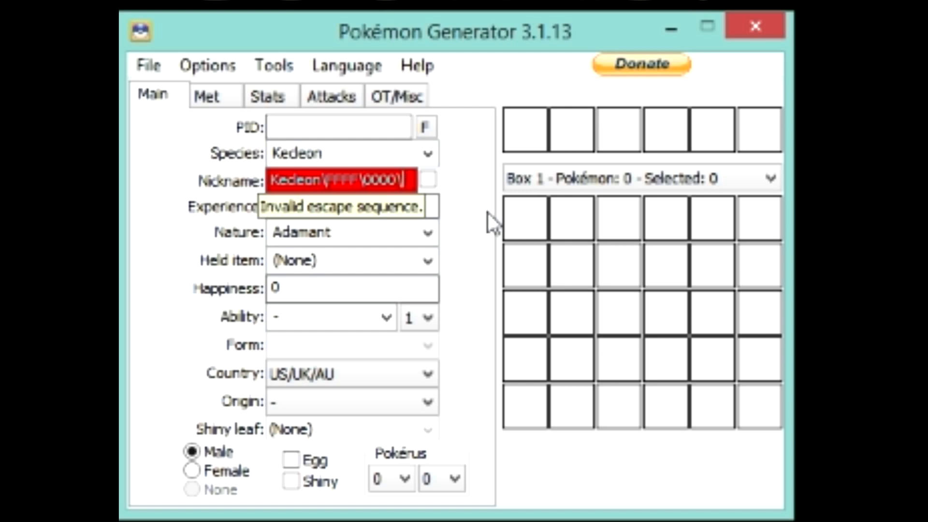
pyautogui.write('FFFF')
pyautogui.press('BackSpace')
pyautogui.press('BackSpace')
pyautogui.press('BackSpace')
pyautogui.press('BackSpace')
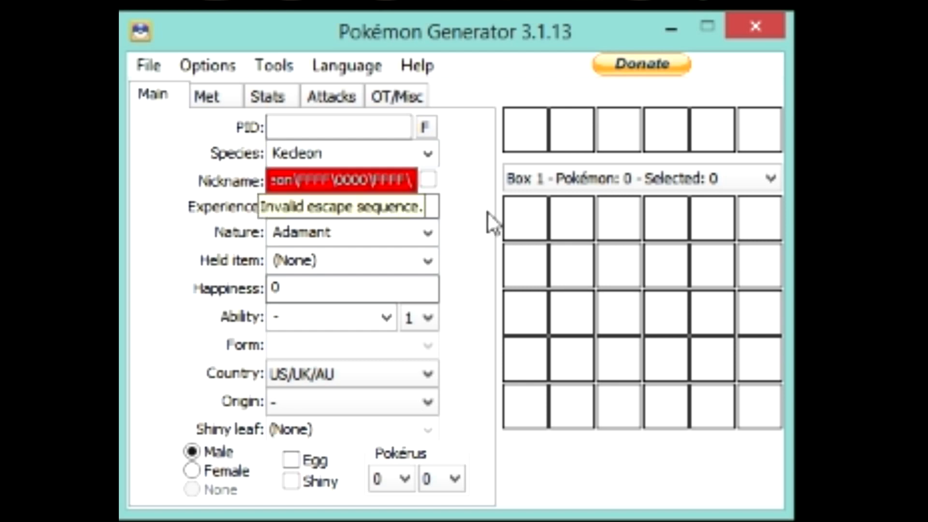
pyautogui.write('00')
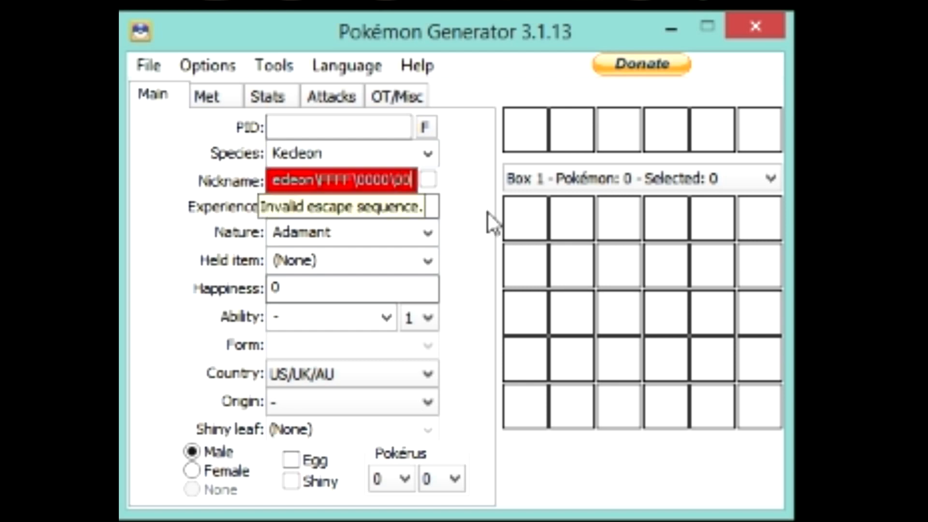
pyautogui.write('00\\FFFF')
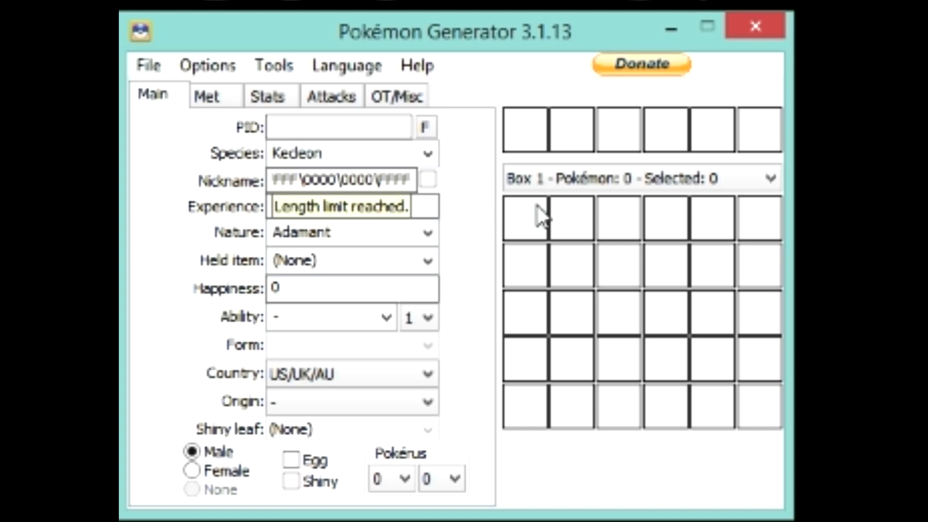
pyautogui.hotkey('shift', 'Left')
pyautogui.hotkey('shift', 'Left')
pyautogui.hotkey('shift', 'Left')
pyautogui.hotkey('shift', 'Left')
pyautogui.hotkey('shift', 'Left')
pyautogui.hotkey('shift', 'Left')
pyautogui.hotkey('shift', 'Left')
pyautogui.hotkey('shift', 'Left')
pyautogui.hotkey('shift', 'Left')
pyautogui.hotkey('shift', 'Left')
pyautogui.hotkey('shift', 'Left')
pyautogui.hotkey('shift', 'Left')
pyautogui.hotkey('shift', 'Left')
pyautogui.hotkey('shift', 'Left')
pyautogui.hotkey('shift', 'Left')
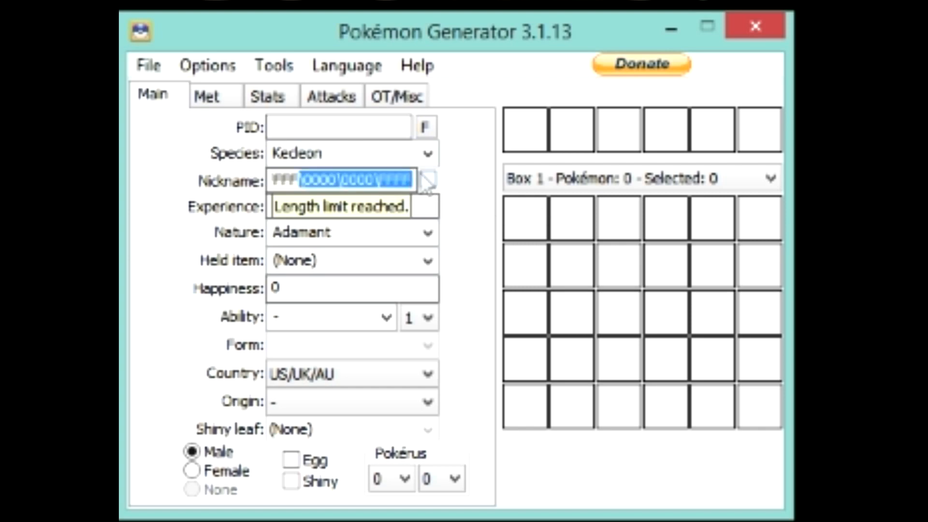
pyautogui.press('End')
pyautogui.hotkey('shift', 'Left')
pyautogui.hotkey('shift', 'Left')
pyautogui.hotkey('shift', 'Left')
pyautogui.hotkey('shift', 'Left')
# Set the Pokémon's level to 100 and its nature to Careful.
pyautogui.click(405, 180)
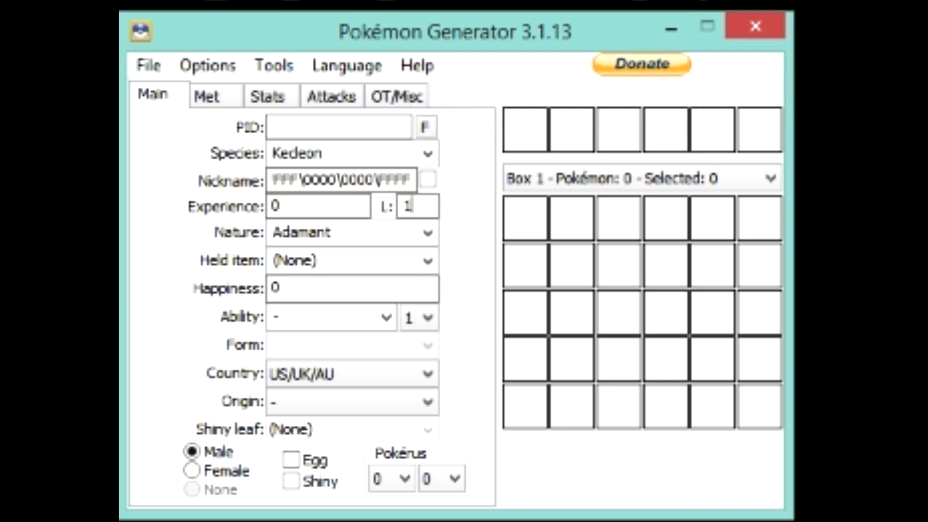
pyautogui.write('00')
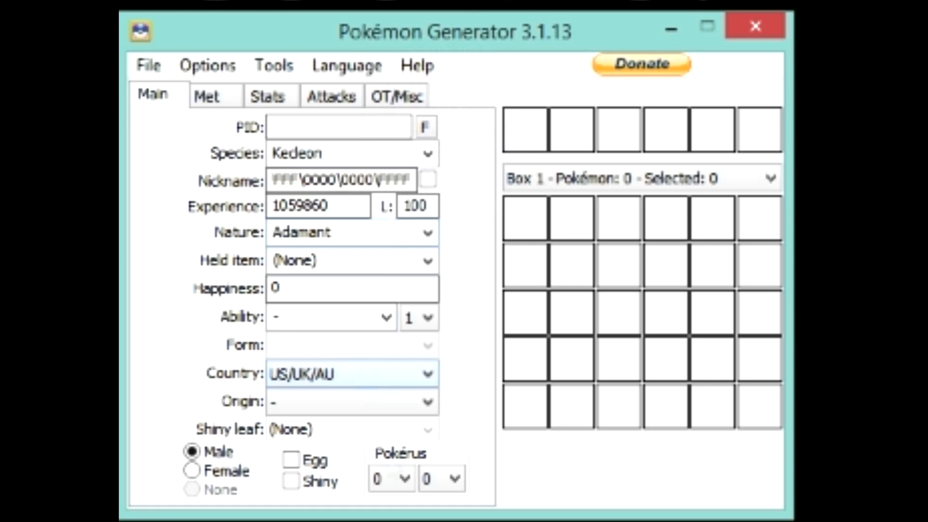
pyautogui.click(285, 521)
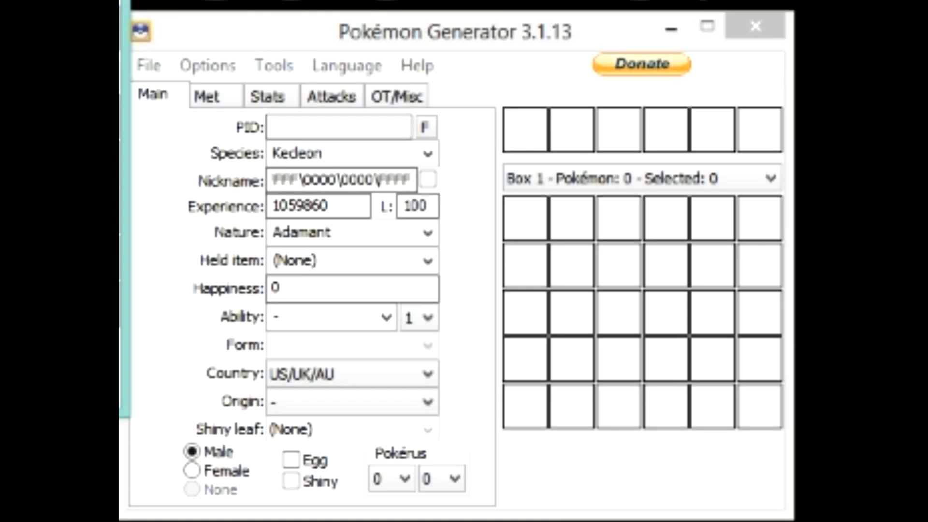
pyautogui.click(299, 232)
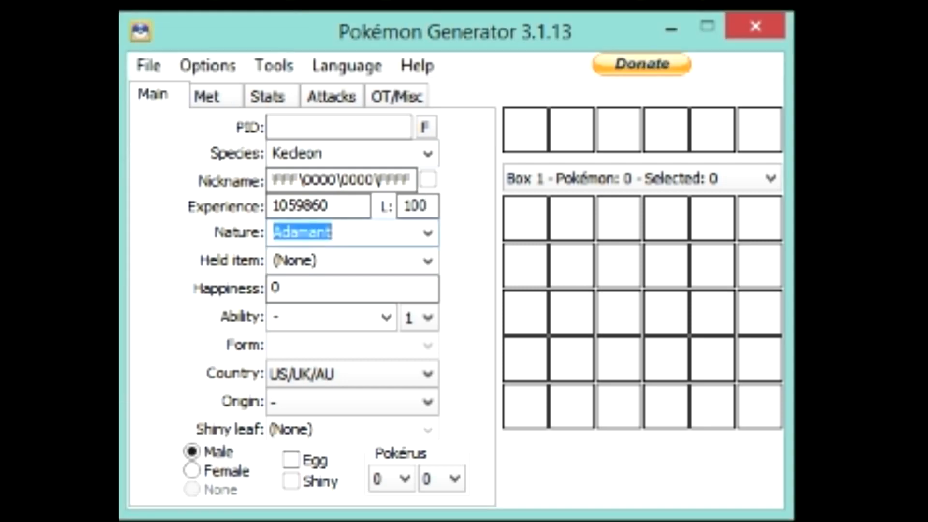
pyautogui.write('careful')
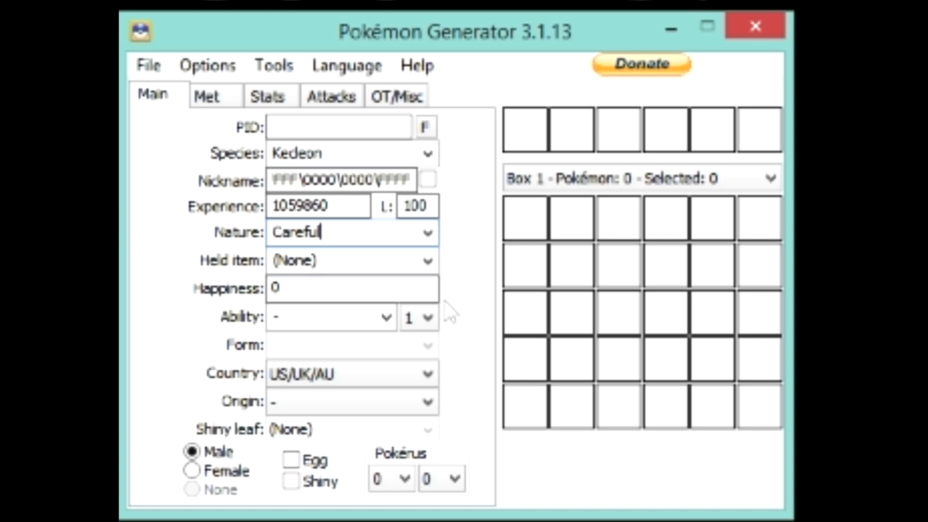
# Set the happiness to 255 and the ability to Color Change, leaving out a held item.
pyautogui.press('Tab')
pyautogui.press('Tab')
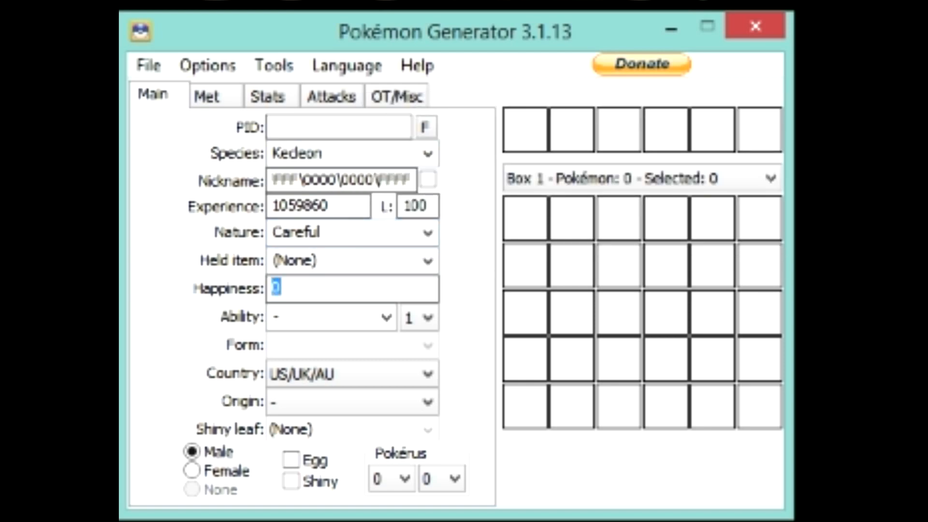
pyautogui.write('70')
pyautogui.press('BackSpace')
pyautogui.press('BackSpace')
pyautogui.write('255')
pyautogui.moveTo(278, 333)
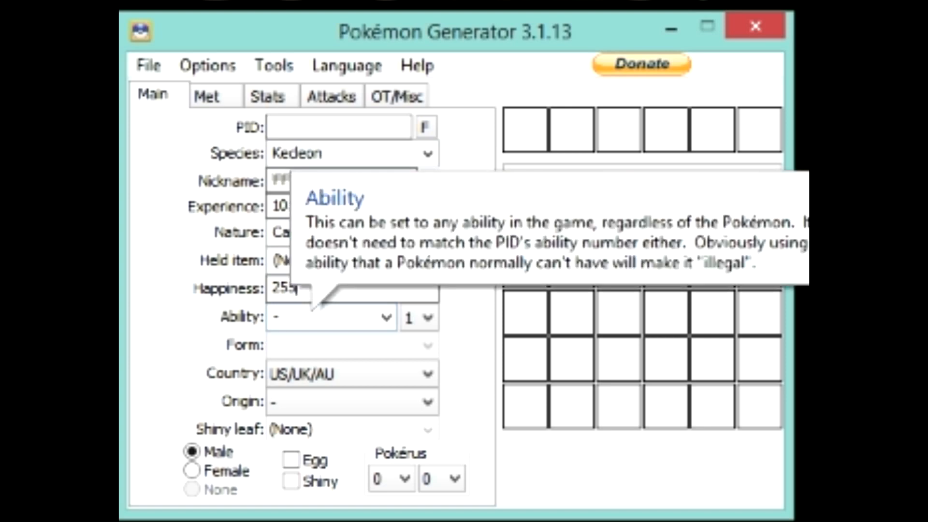
pyautogui.press('Tab')
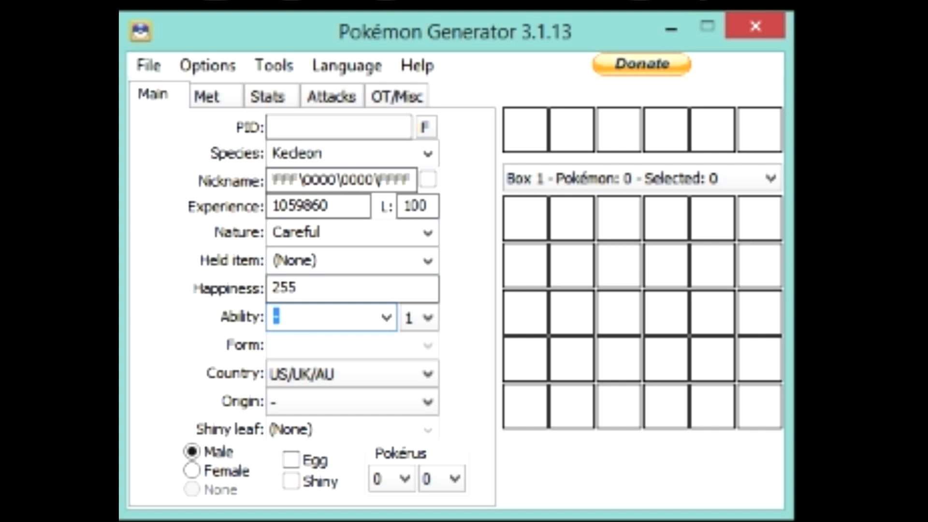
pyautogui.write('color change')
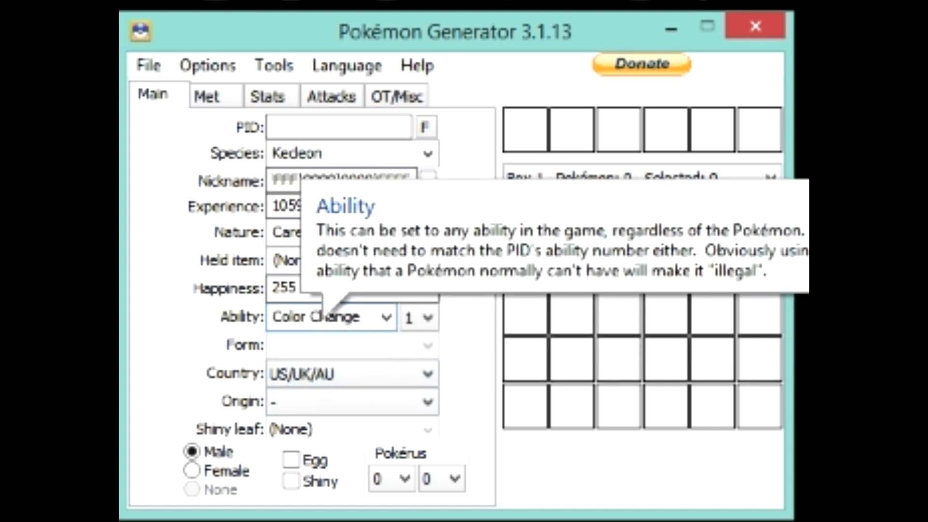
# Choose Black 2 as the game of origin and make the Pokémon shiny.
pyautogui.moveTo(344, 370)
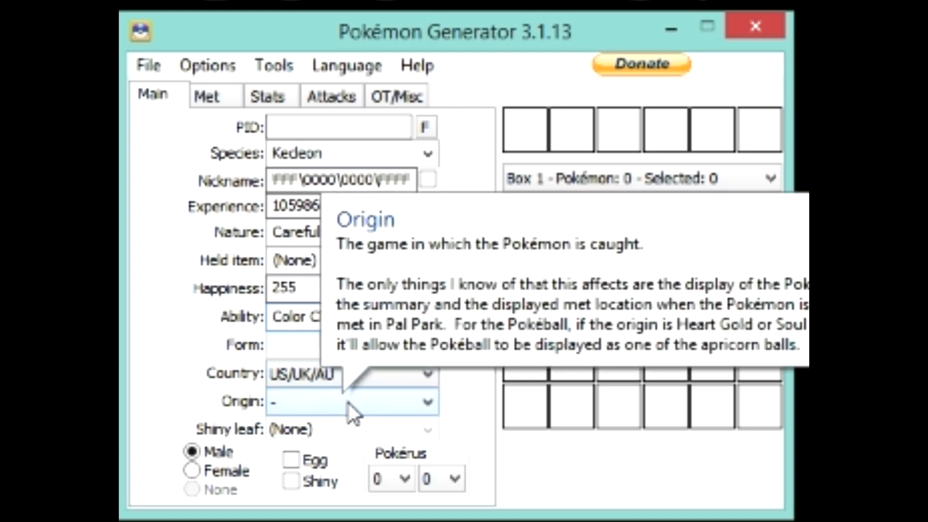
pyautogui.click(349, 402)
pyautogui.click(404, 463)
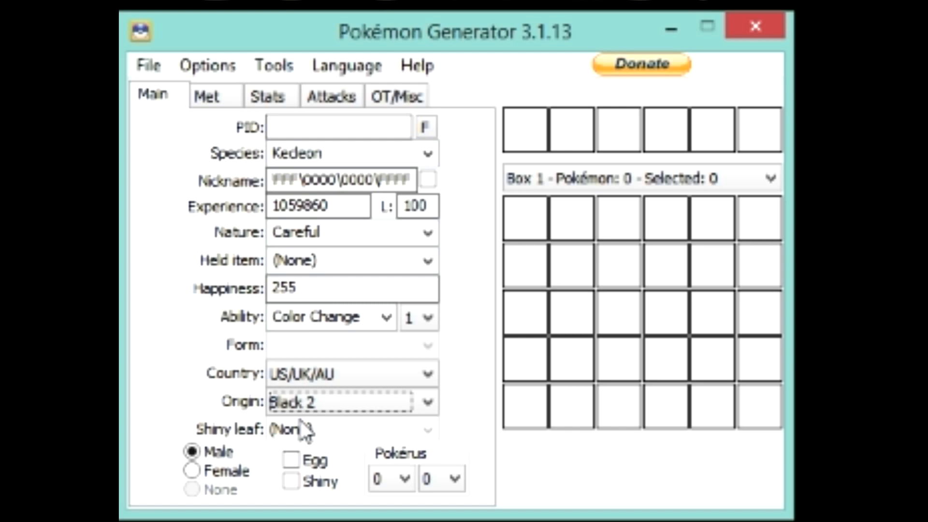
pyautogui.click(329, 480)
# Set the Pokérus values to 4 for the strain and 0 for the remaining days.
pyautogui.click(385, 477)
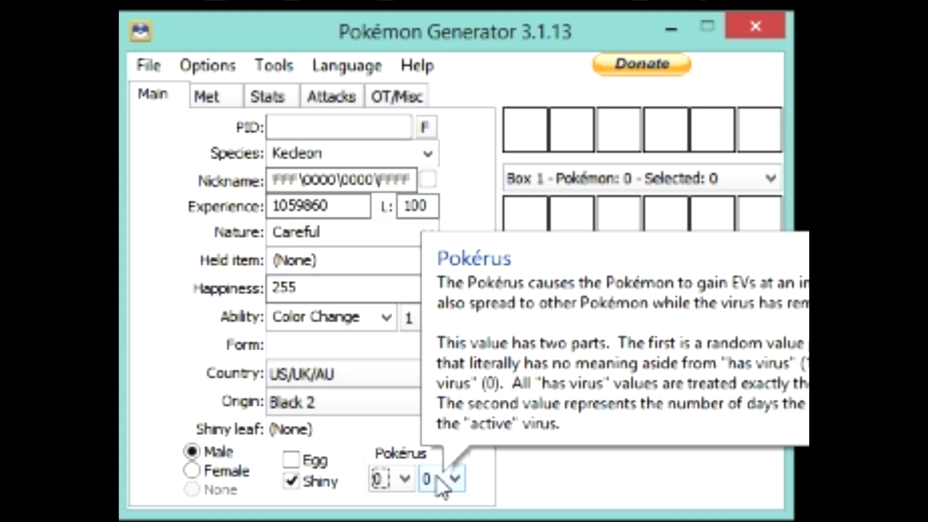
pyautogui.click(409, 474)
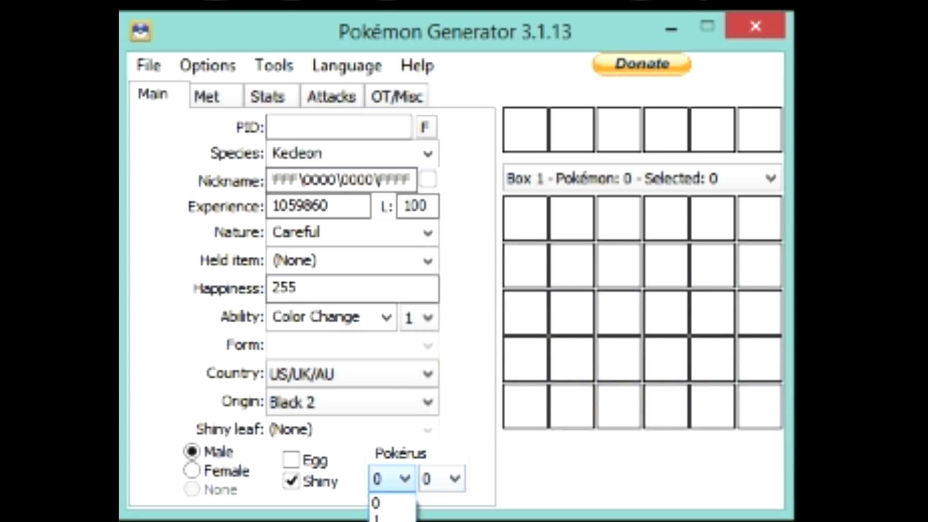
pyautogui.click(386, 521)
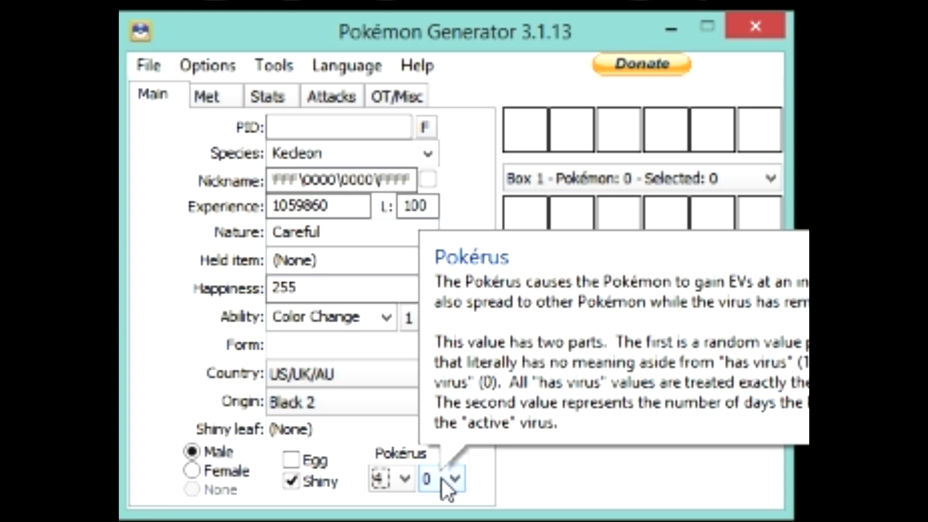
pyautogui.click(442, 478)
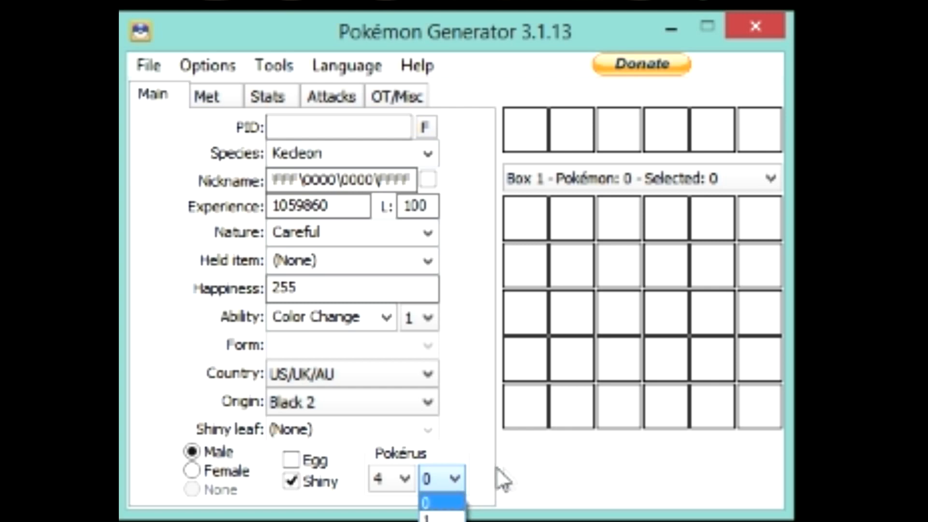
pyautogui.click(532, 475)
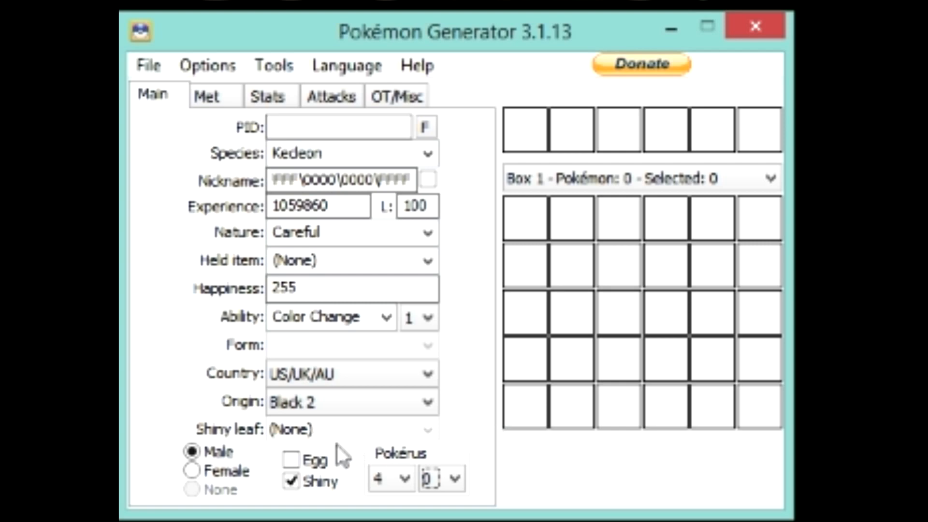
# Go to the met details and choose Black (2)/White (2) as the met game.
pyautogui.click(227, 96)
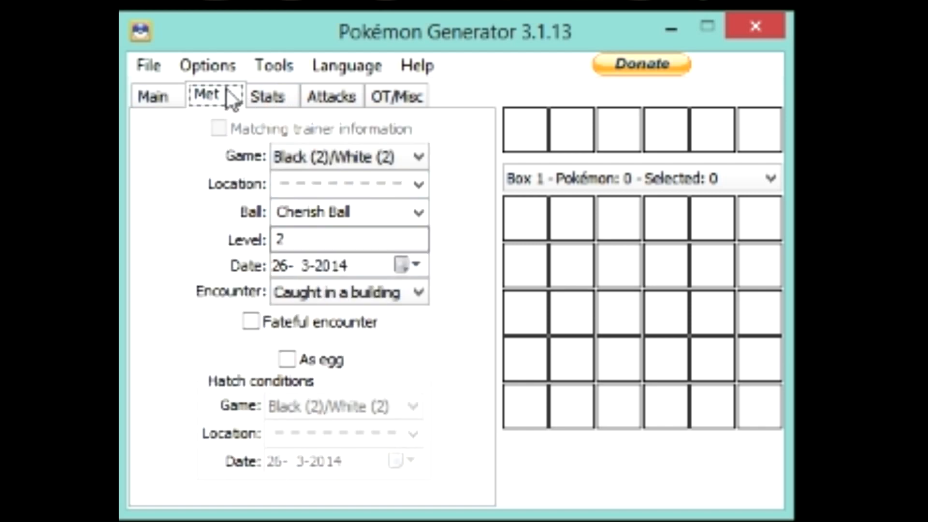
pyautogui.click(155, 99)
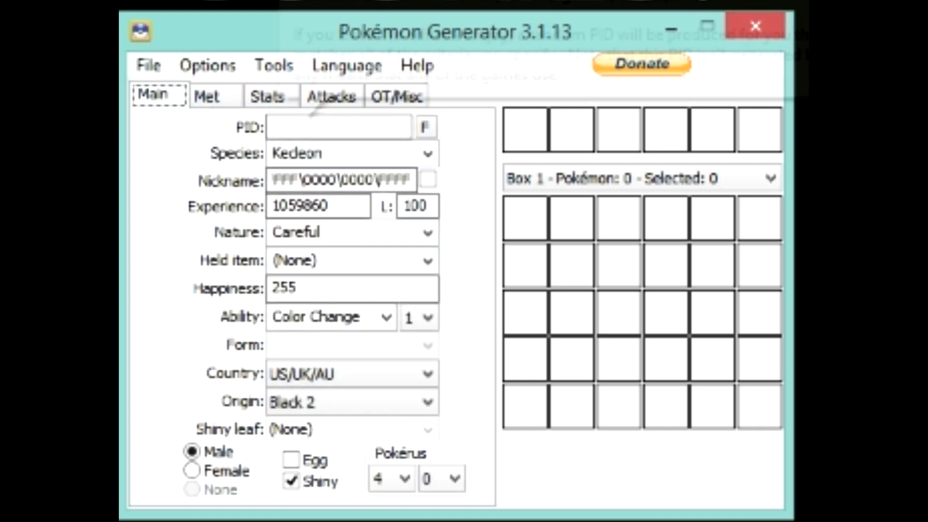
pyautogui.click(207, 102)
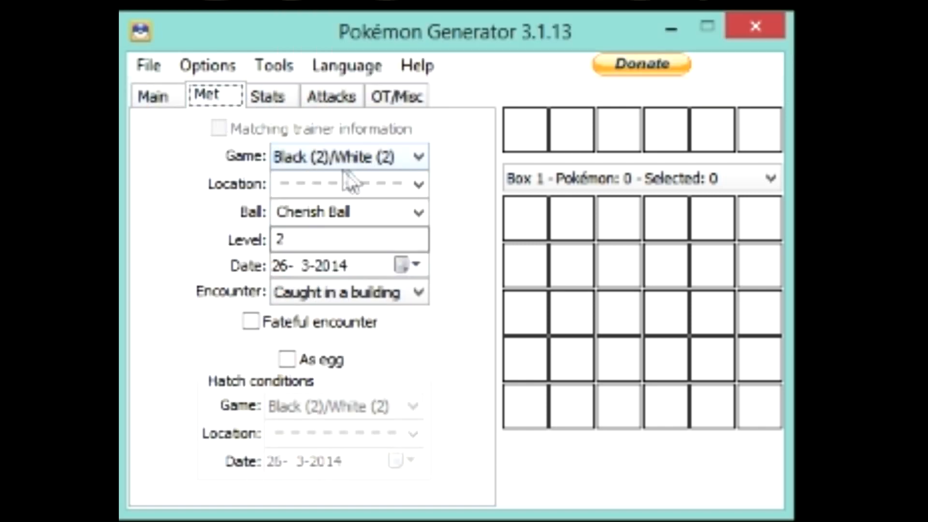
pyautogui.click(381, 152)
pyautogui.click(386, 163)
pyautogui.click(385, 159)
pyautogui.click(361, 182)
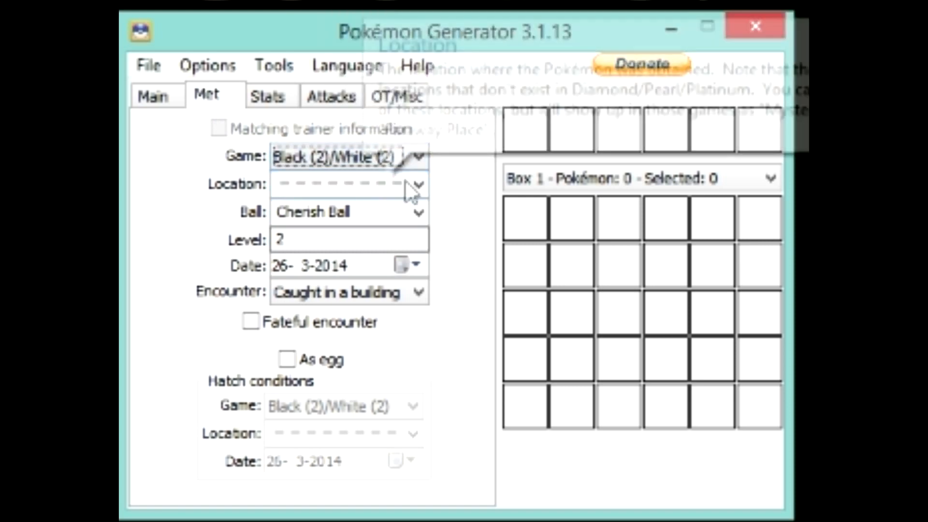
# Set the met location to Day-Care Couple and the ball to Poké Ball.
pyautogui.click(420, 184)
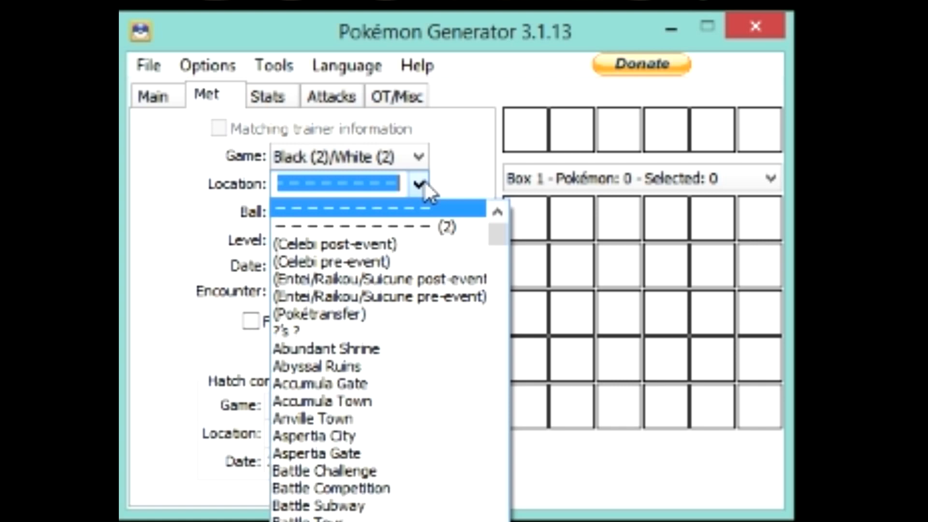
pyautogui.write('day')
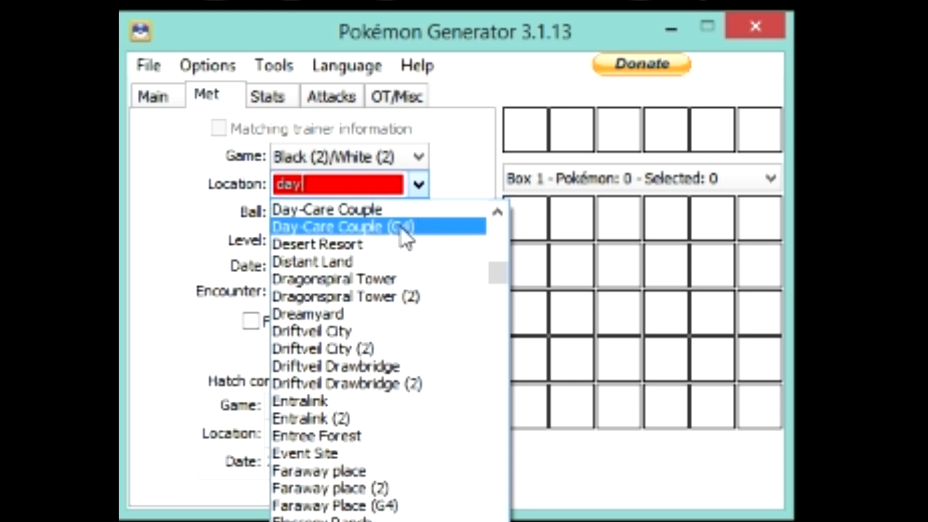
pyautogui.click(435, 207)
pyautogui.press('Tab')
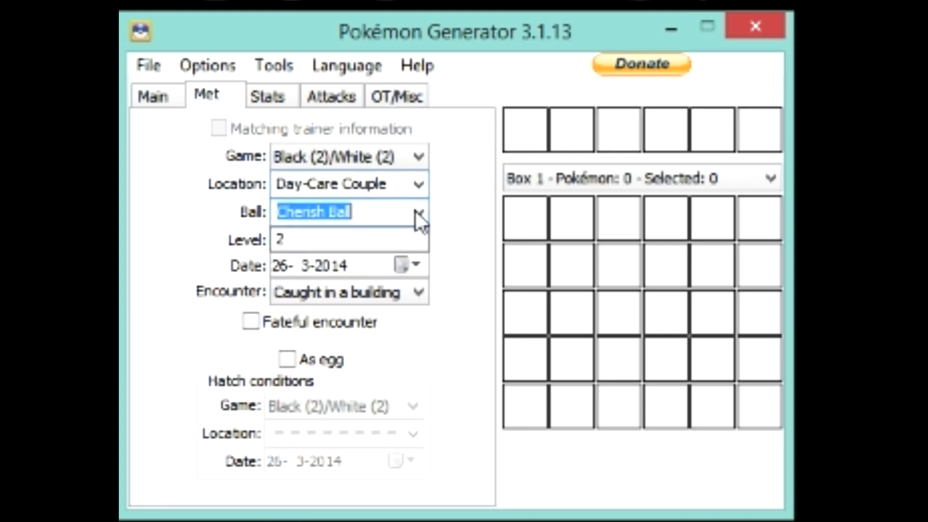
pyautogui.click(419, 216)
pyautogui.click(349, 521)
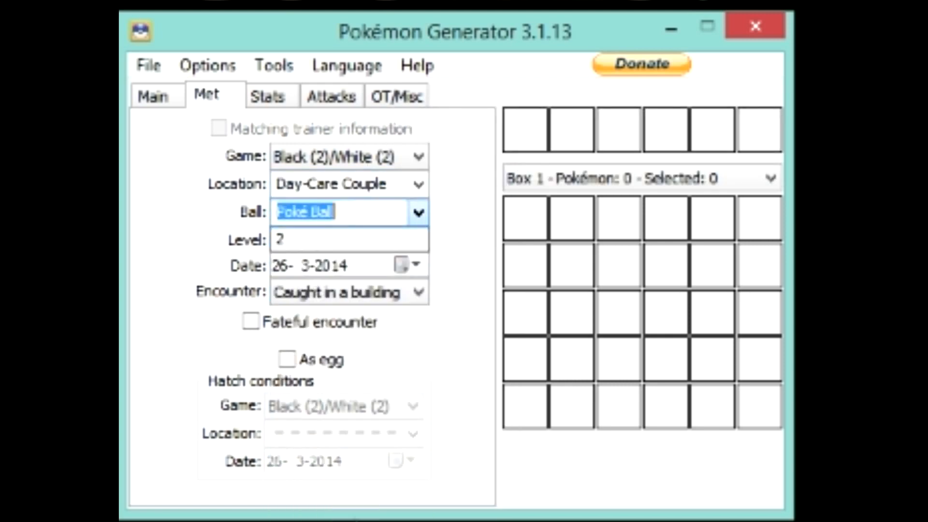
# Set the met level to 1 and the encounter type to Egg/Pal Park/Event/Honey tree/Shaymin.
pyautogui.press('Tab')
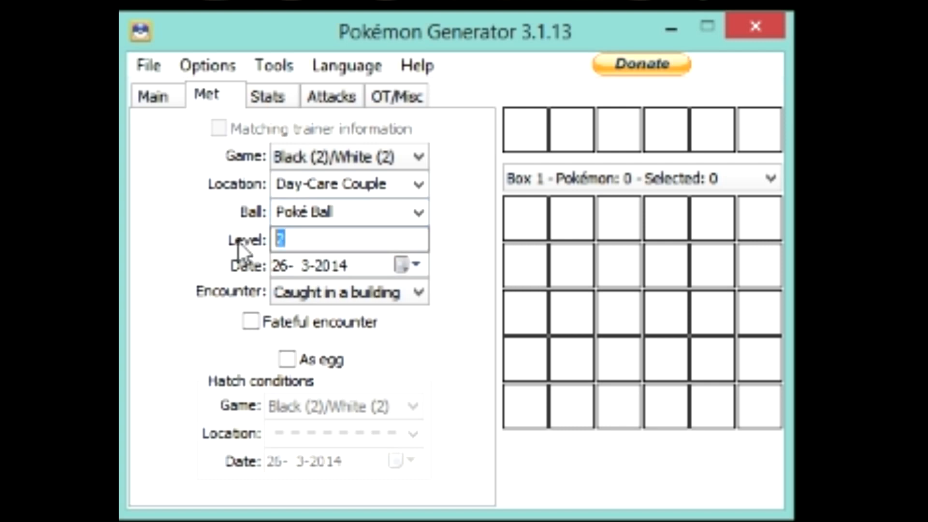
pyautogui.write('1')
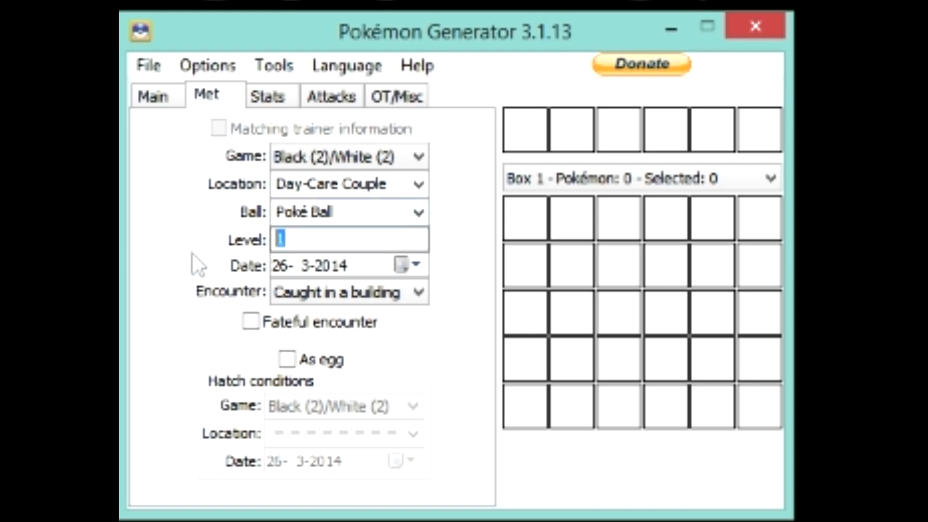
pyautogui.click(401, 294)
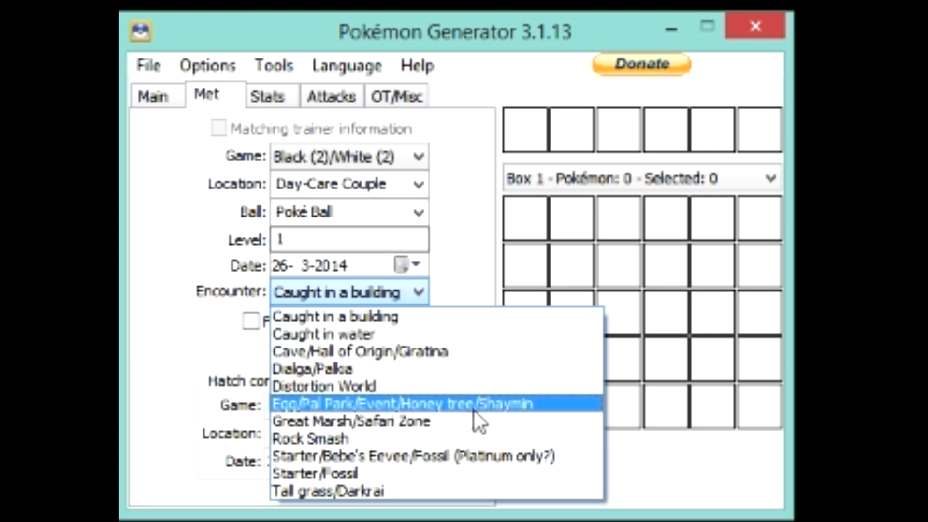
pyautogui.click(500, 404)
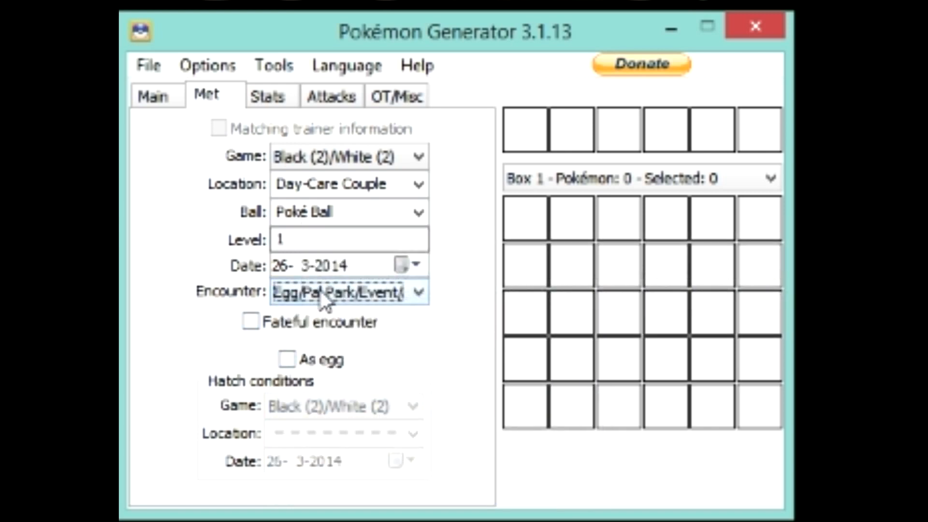
# Mark the Pokémon as met as an egg and set its hatch location to Route 3.
pyautogui.moveTo(314, 368)
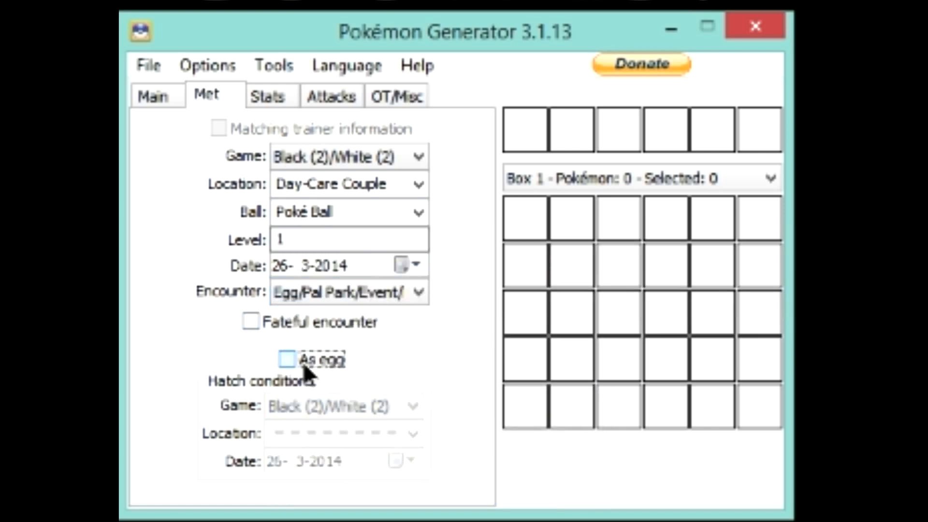
pyautogui.click(300, 361)
pyautogui.click(413, 439)
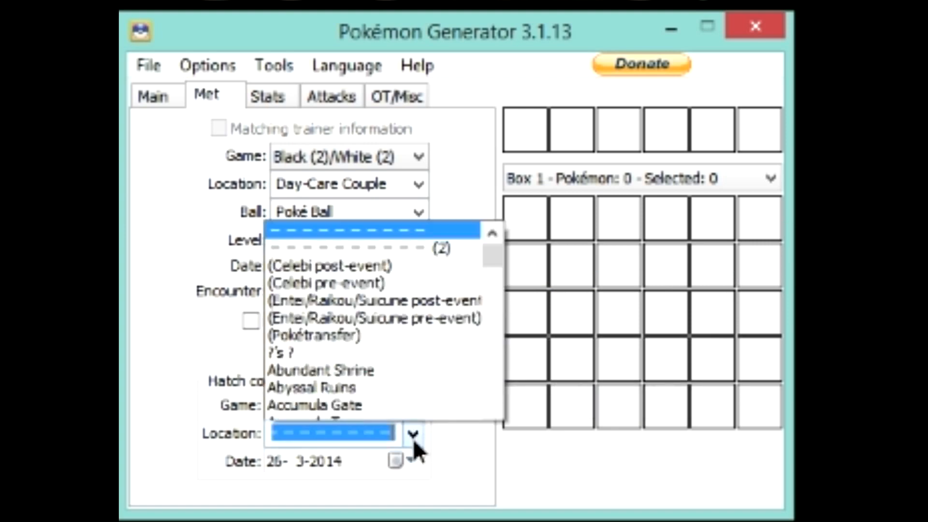
pyautogui.click(413, 437)
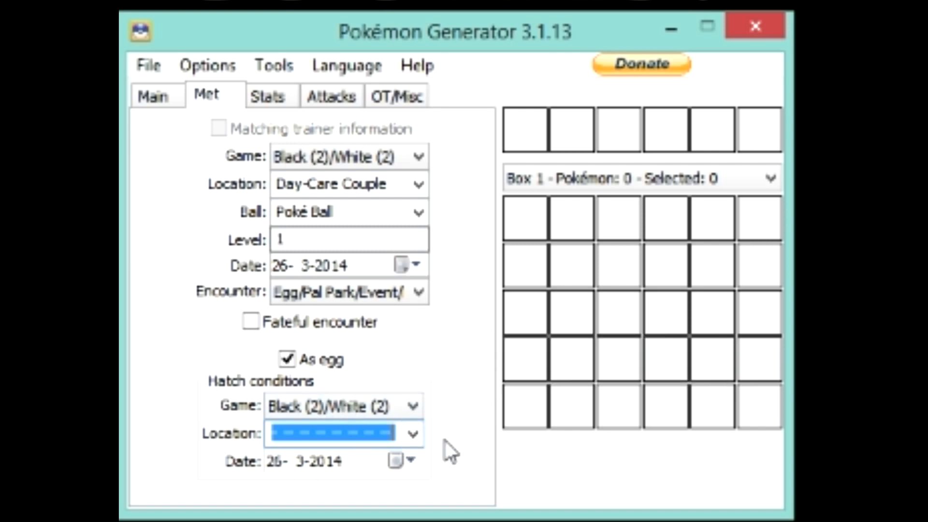
pyautogui.write('route 3')
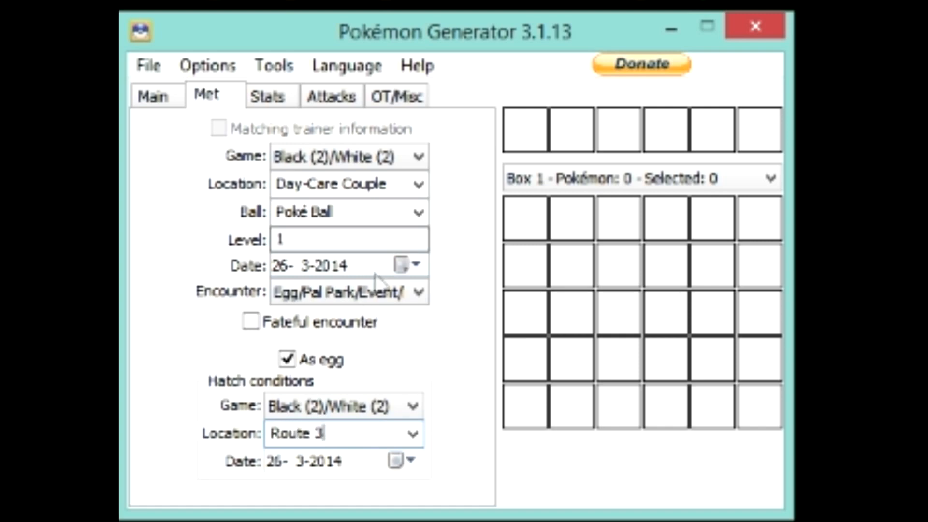
# Go to the stats and set the IVs of all six stats to 31.
pyautogui.click(261, 96)
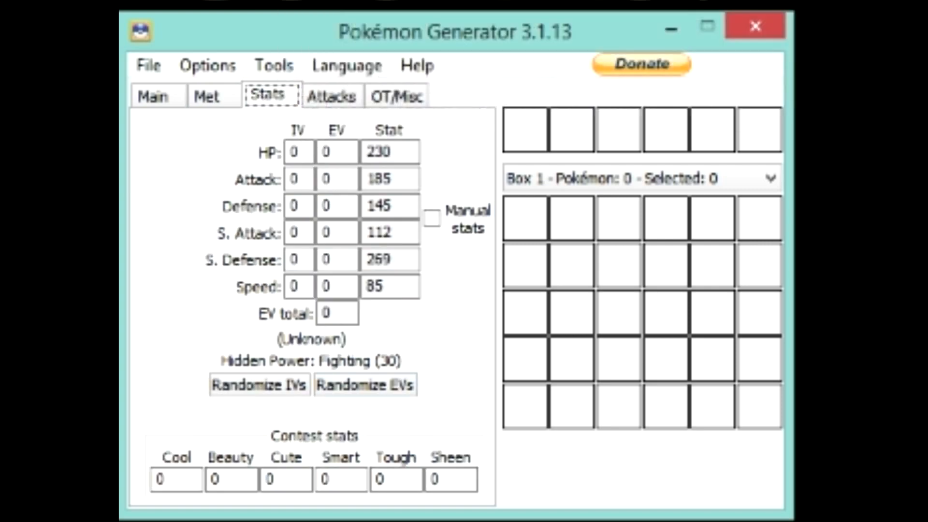
pyautogui.press('Tab')
pyautogui.write('31')
pyautogui.press('Tab')
pyautogui.write('31')
pyautogui.press('Tab')
pyautogui.write('31')
pyautogui.press('Tab')
pyautogui.write('31')
pyautogui.press('Tab')
pyautogui.write('31')
pyautogui.press('Tab')
pyautogui.write('31')
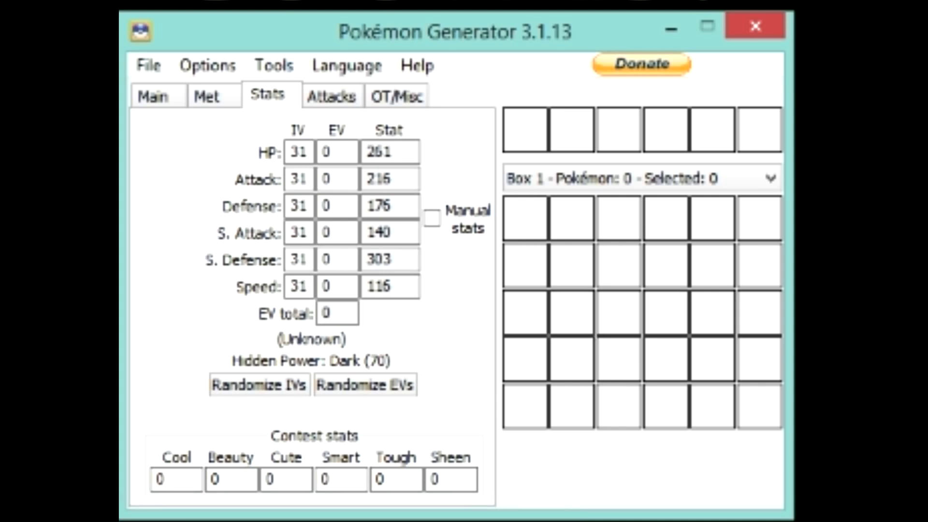
pyautogui.click(276, 521)
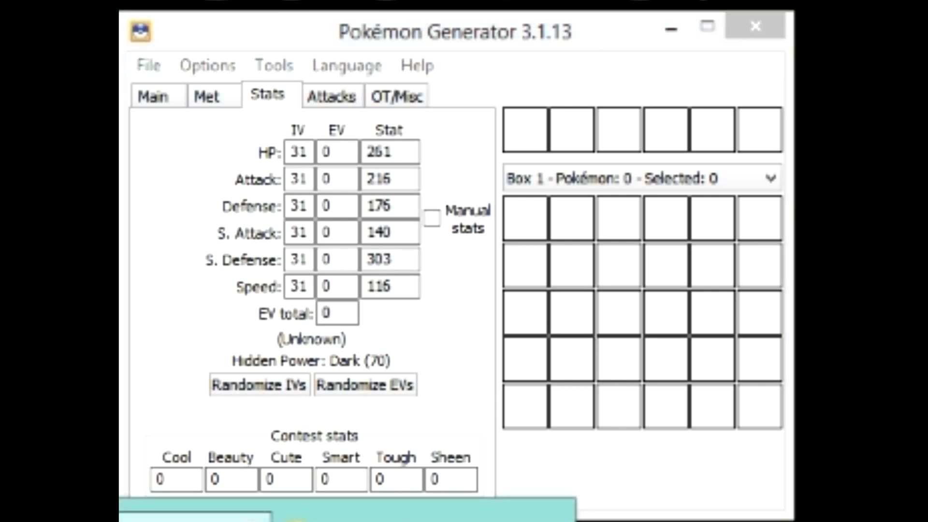
pyautogui.click(196, 521)
pyautogui.click(276, 521)
pyautogui.click(196, 521)
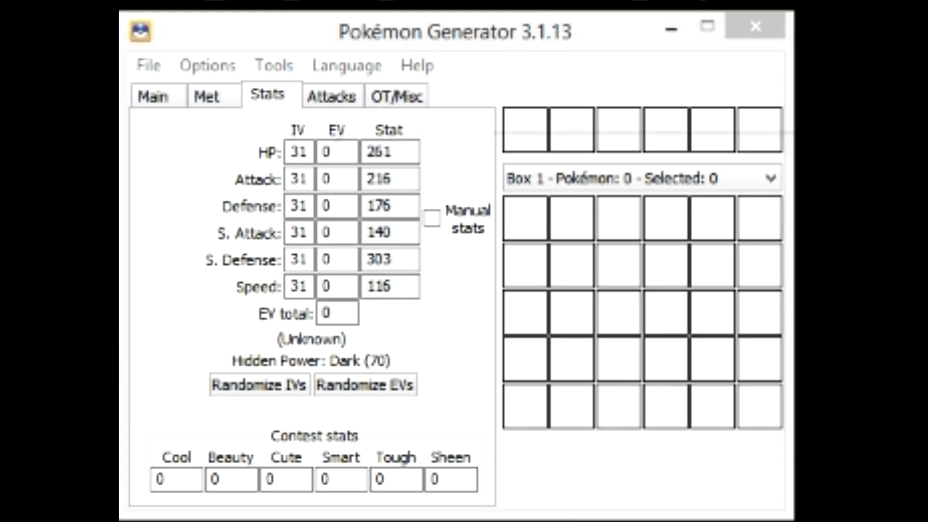
# Set the EVs to 252 for HP, 6 for Defense and 252 for Special Defense.
pyautogui.click(250, 170)
pyautogui.write('252')
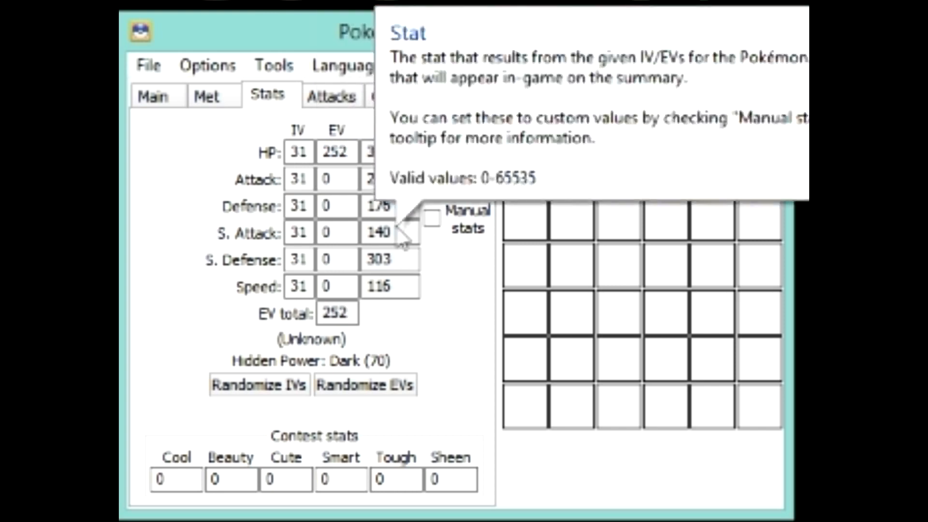
pyautogui.click(328, 205)
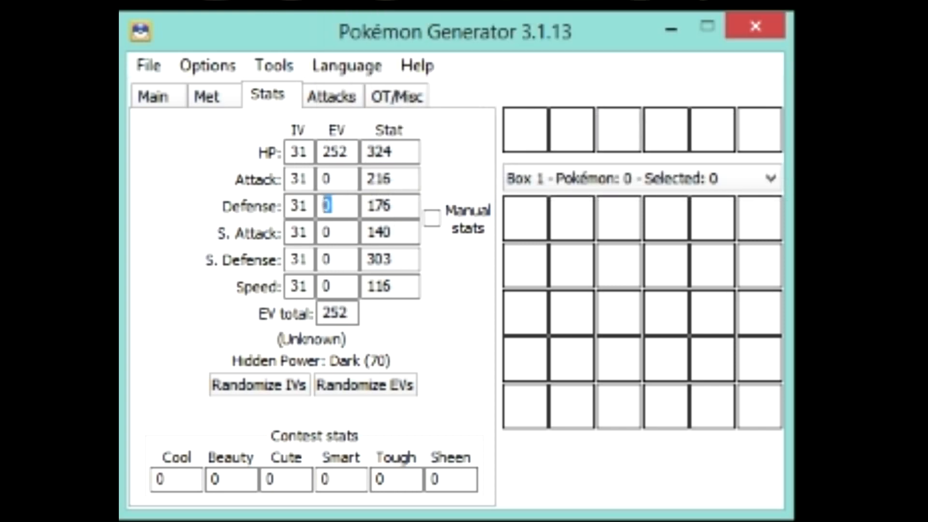
pyautogui.write('6')
pyautogui.click(332, 259)
pyautogui.write('52')
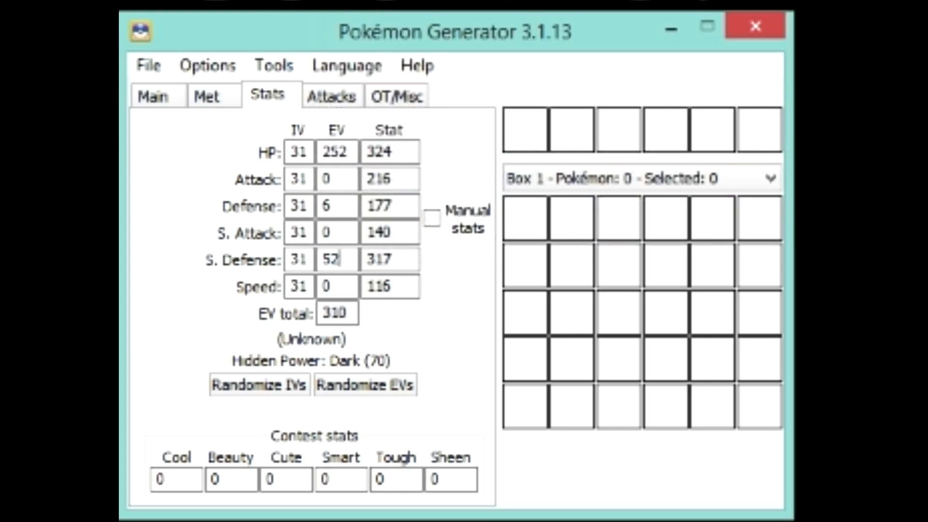
pyautogui.hotkey('shift', 'Home')
pyautogui.write('252')
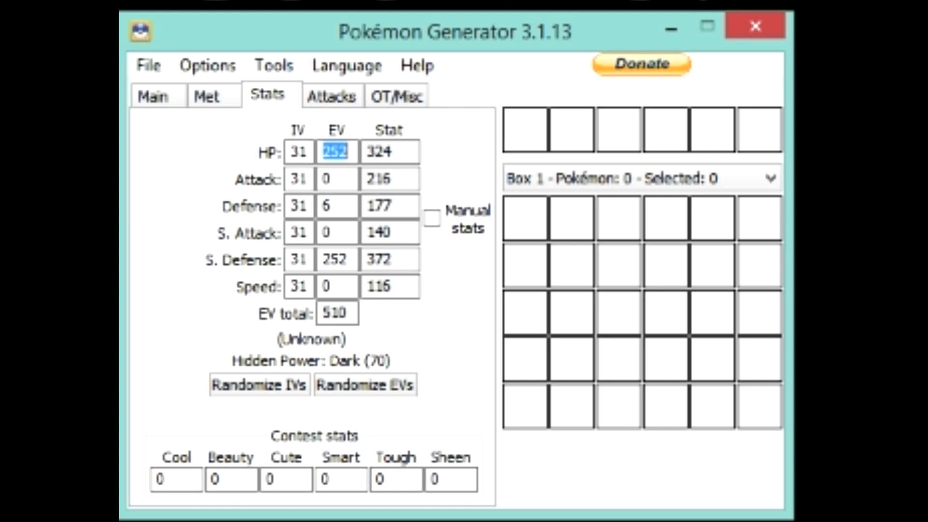
pyautogui.doubleClick(339, 259)
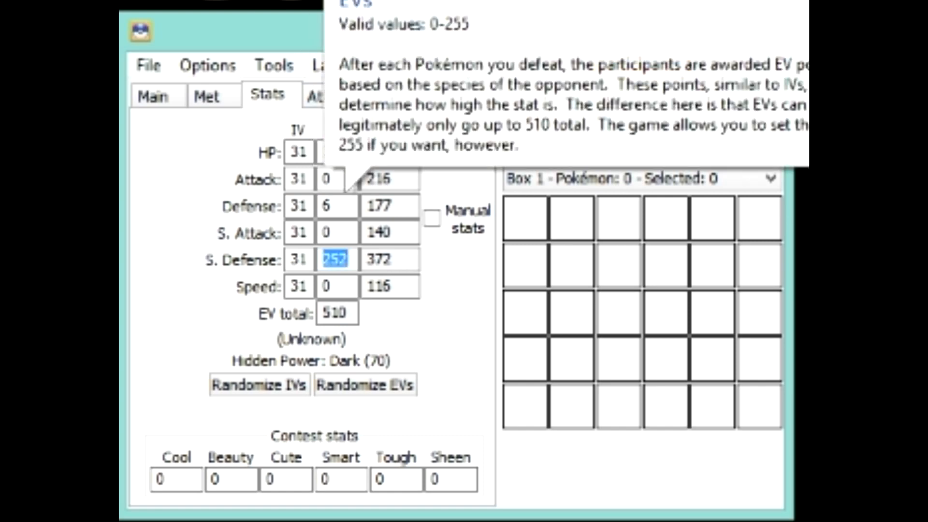
pyautogui.doubleClick(327, 205)
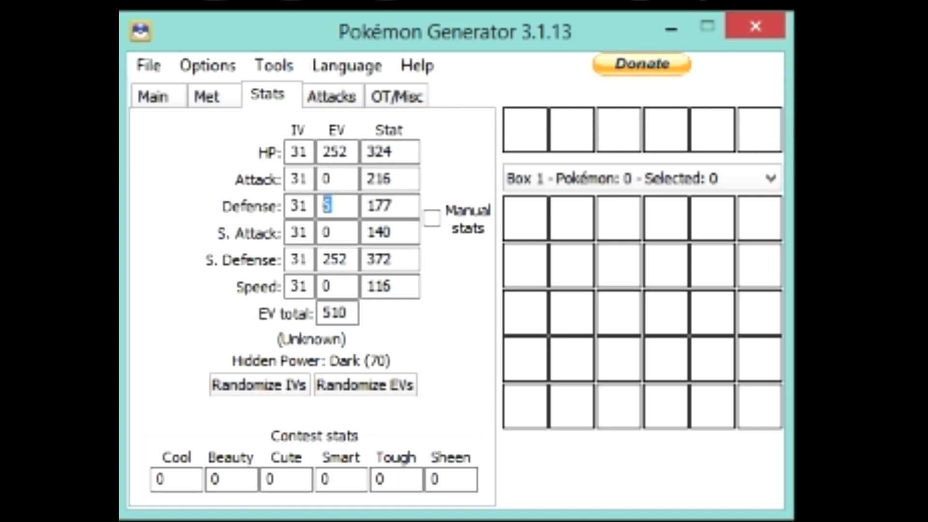
pyautogui.click(340, 311)
pyautogui.doubleClick(340, 310)
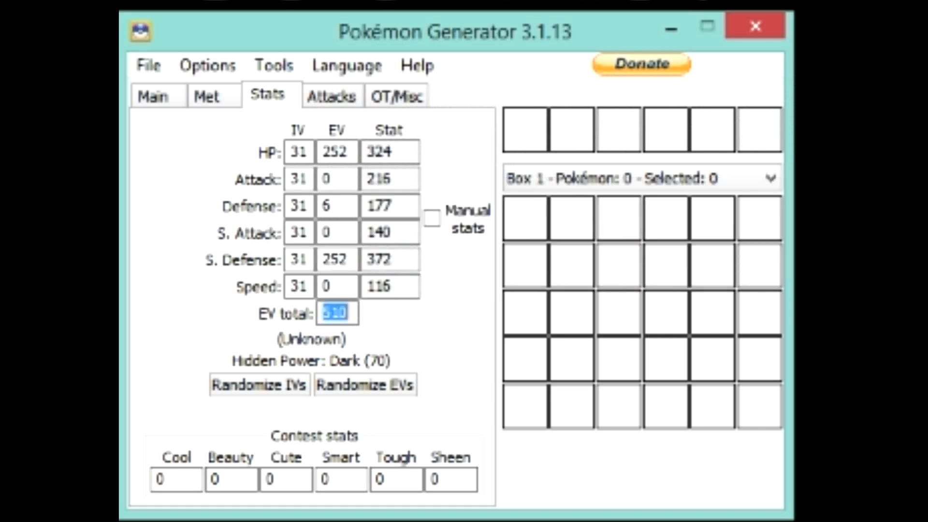
pyautogui.click(331, 205)
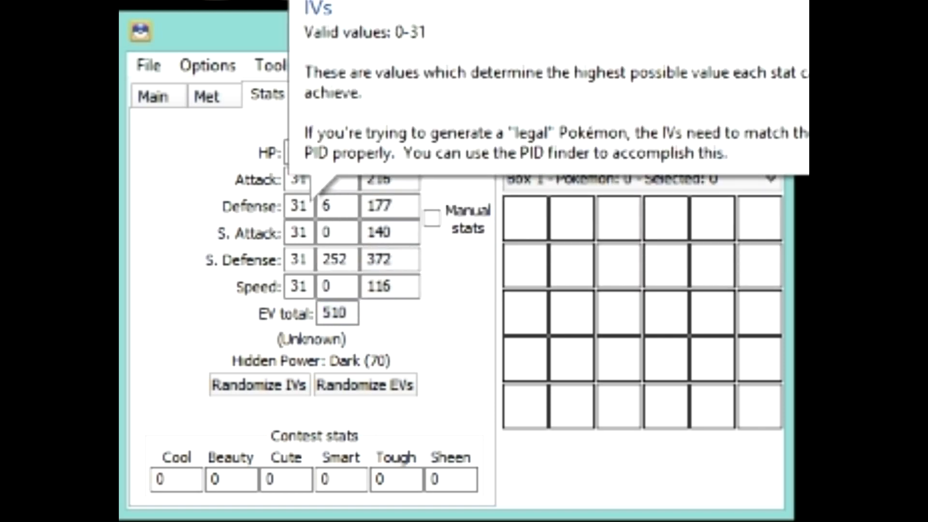
pyautogui.moveTo(333, 207)
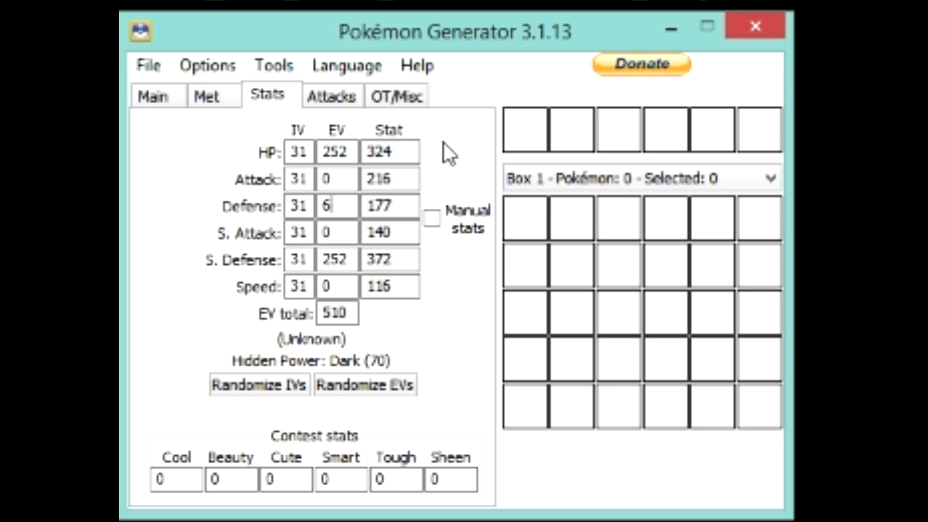
# Go to the attacks and set the first move to Drain Punch.
pyautogui.click(329, 98)
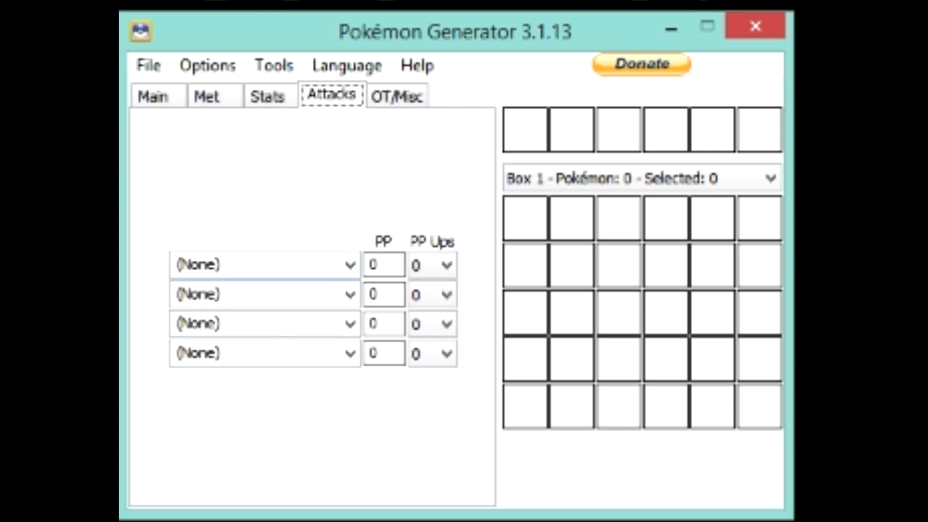
pyautogui.press('Tab')
pyautogui.write('drain')
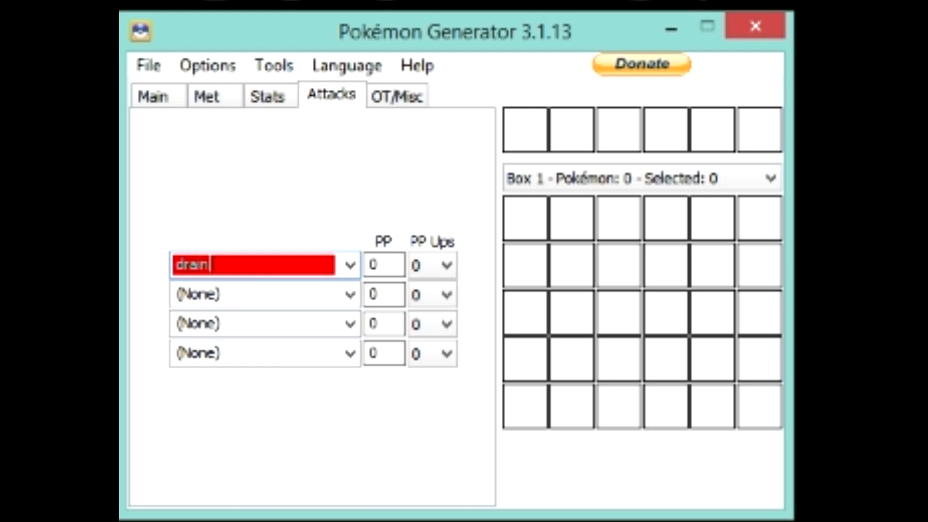
pyautogui.write(' punch')
pyautogui.press('Tab')
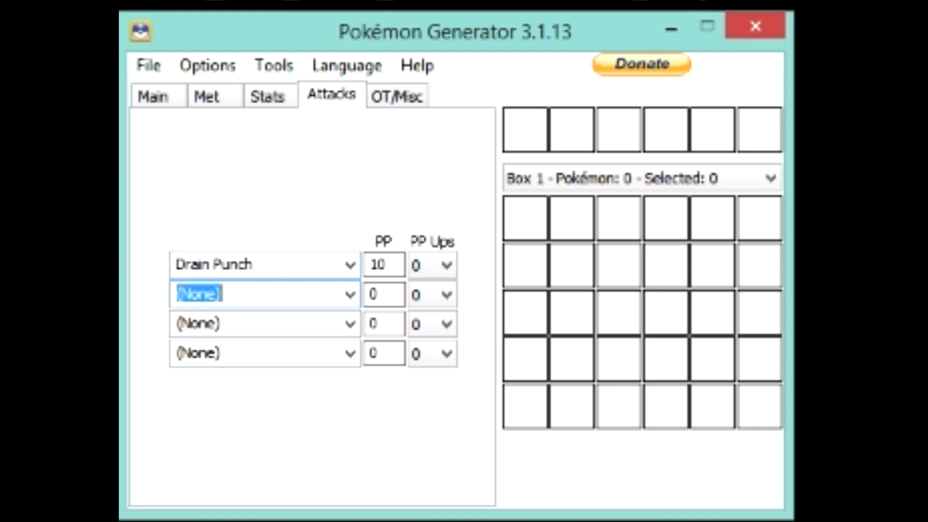
# Set the second move to Recover and the third move to Shadow Sneak.
pyautogui.write('recovre')
pyautogui.press('BackSpace')
pyautogui.press('BackSpace')
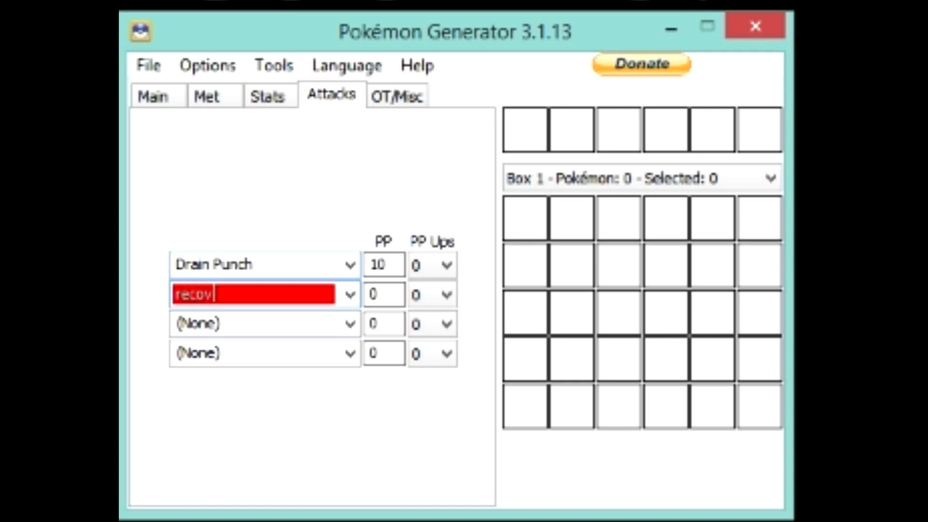
pyautogui.write('er')
pyautogui.press('Tab')
pyautogui.write('shadow sneak')
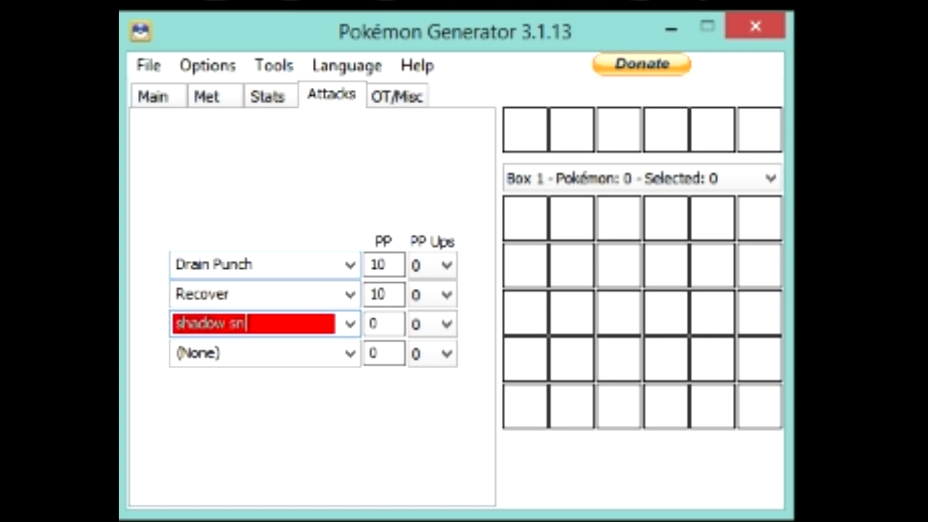
pyautogui.press('Tab')
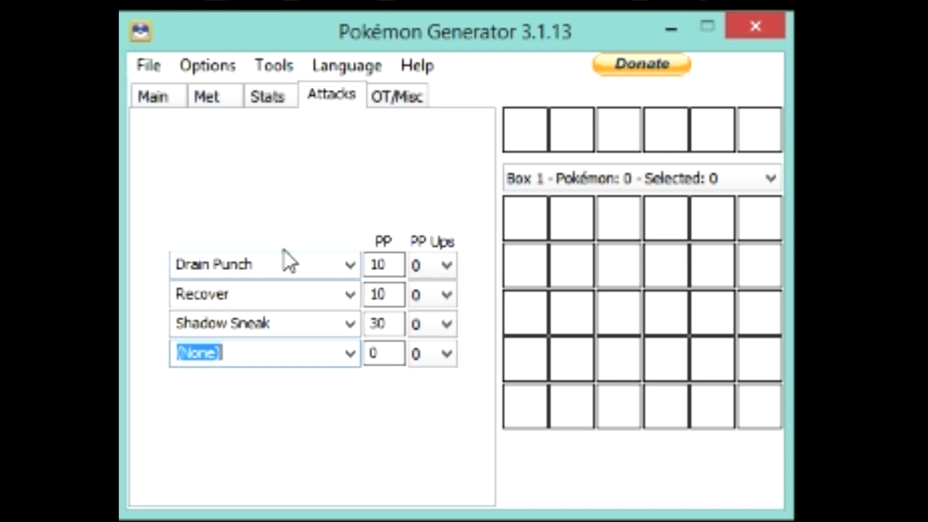
# Set the fourth move to Thunder Wave.
pyautogui.click(273, 521)
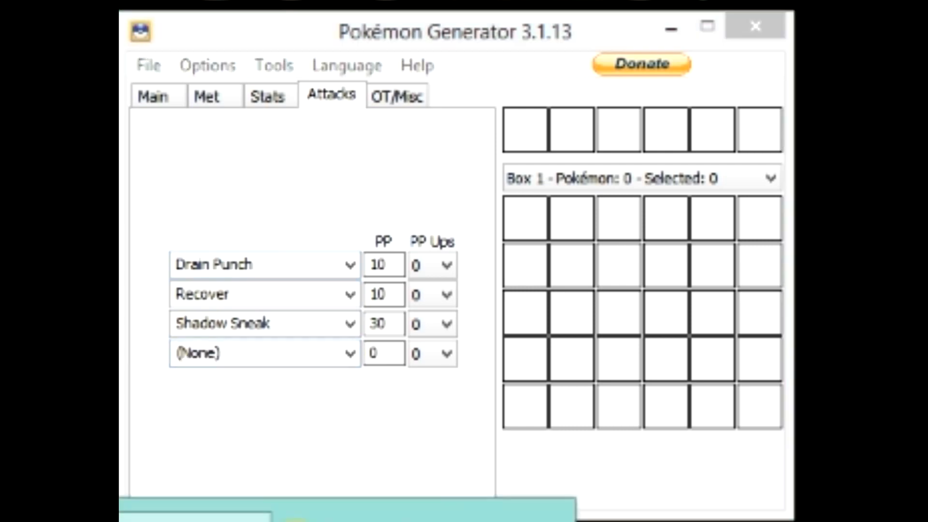
pyautogui.click(418, 519)
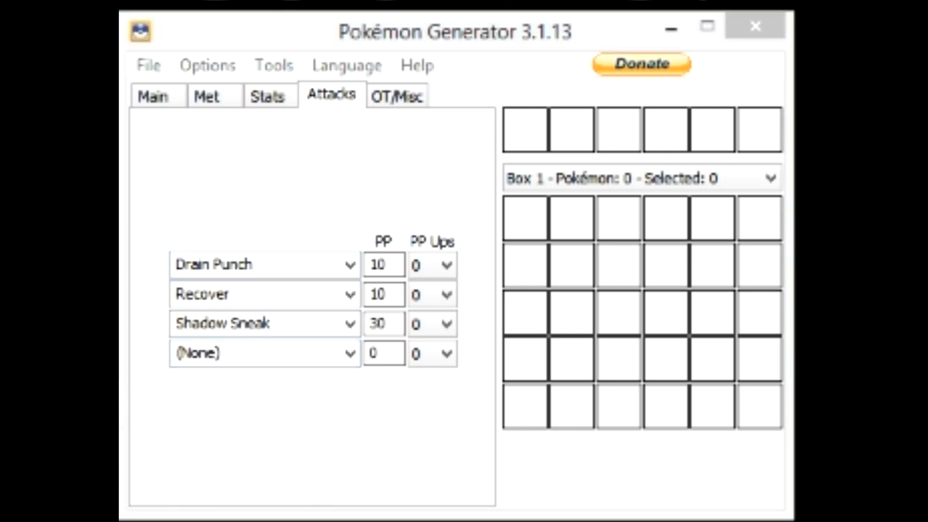
pyautogui.write('Thunder ')
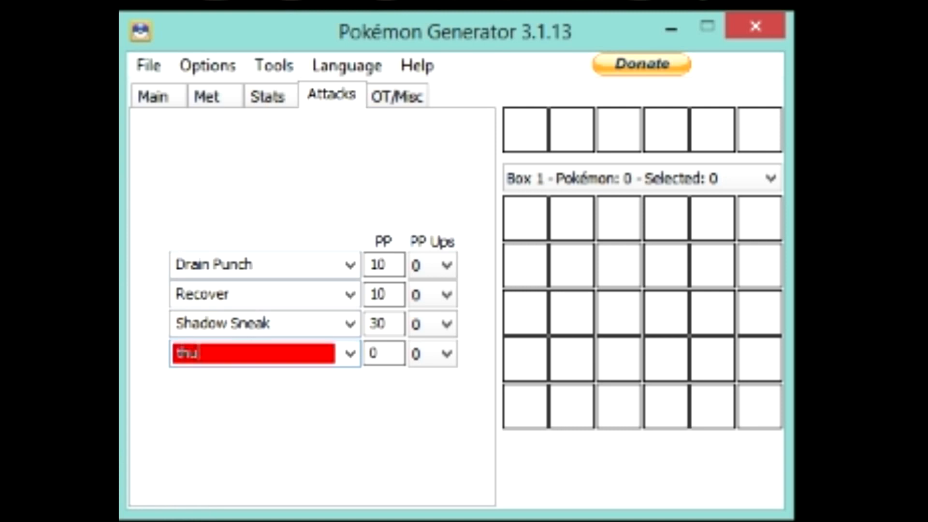
pyautogui.write('Wave')
# Set the PP Ups to 3 for all four moves.
pyautogui.click(430, 360)
pyautogui.press('3')
pyautogui.click(421, 322)
pyautogui.press('3')
pyautogui.click(434, 289)
pyautogui.press('3')
pyautogui.click(437, 261)
pyautogui.press('3')
# Go to the trainer information and set the trainer ID to 29265 and the secret ID to 20722.
pyautogui.click(398, 97)
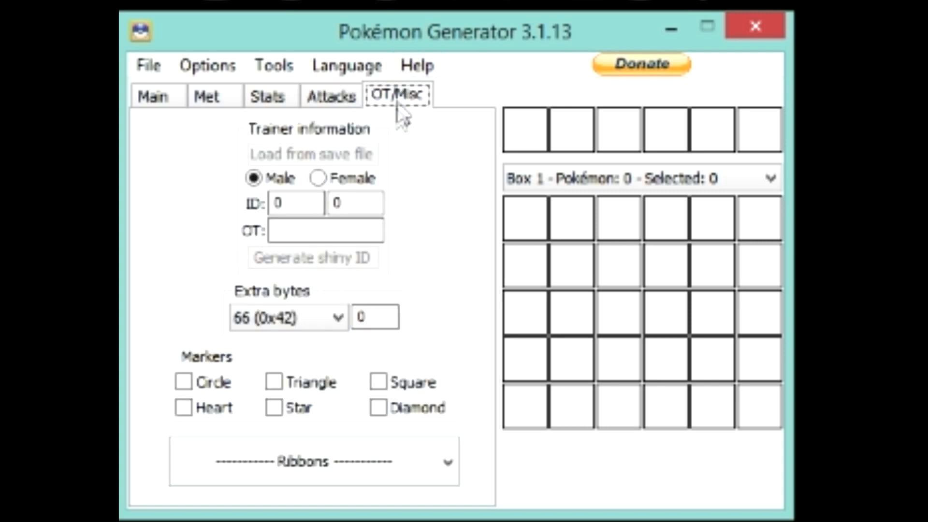
pyautogui.press('Tab')
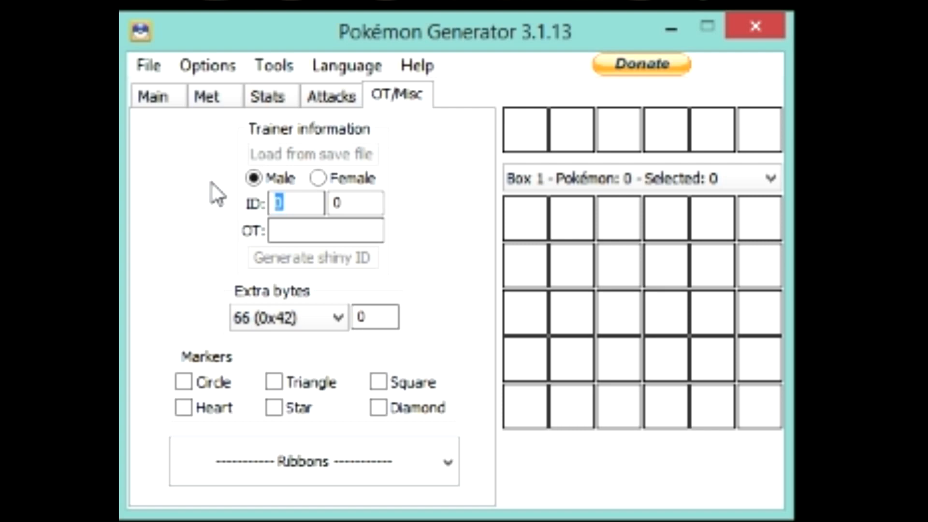
pyautogui.write('11465')
pyautogui.press('Tab')
pyautogui.write('29')
pyautogui.press('BackSpace')
pyautogui.press('BackSpace')
pyautogui.write('27460')
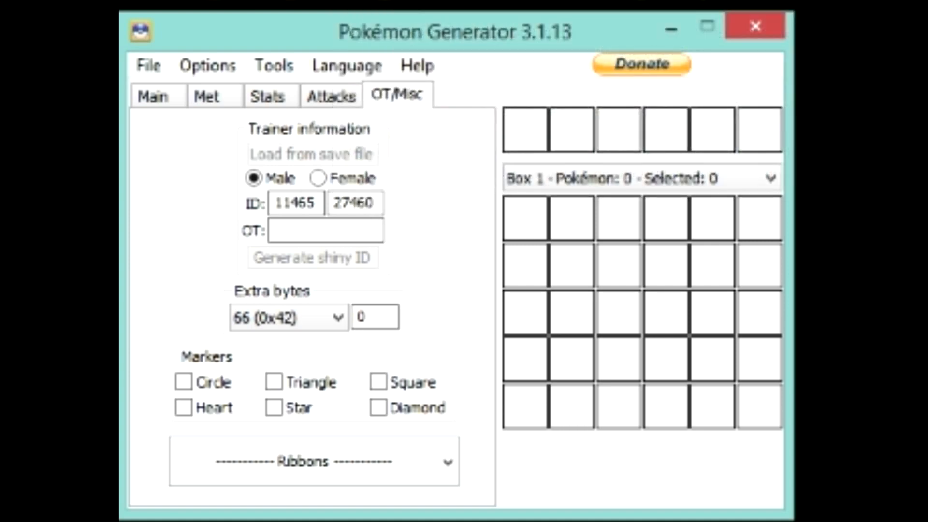
pyautogui.hotkey('shift', 'Tab')
pyautogui.write('29265')
pyautogui.press('Tab')
pyautogui.write('20722')
# Set the original trainer name to Fanta\FFFF.
pyautogui.press('Tab')
pyautogui.write('Fan')
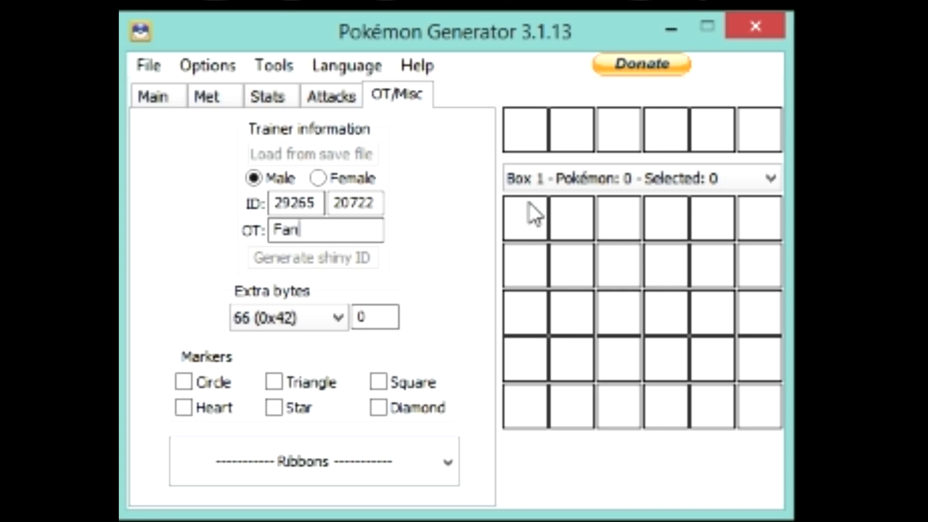
pyautogui.write('ta\\FFFF')
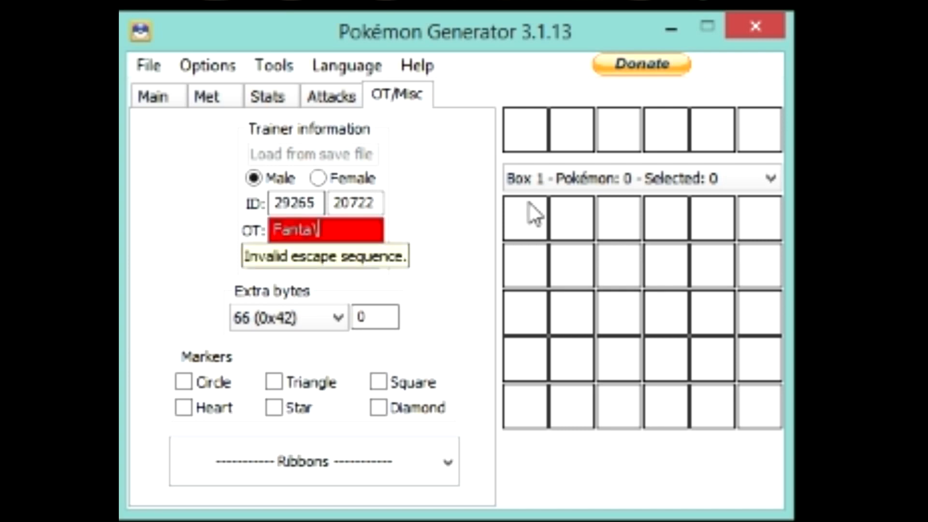
# Clear the original trainer name and enter Fanta again.
pyautogui.press('BackSpace')
pyautogui.press('BackSpace')
pyautogui.press('BackSpace')
pyautogui.press('BackSpace')
pyautogui.press('BackSpace')
pyautogui.press('BackSpace')
pyautogui.press('BackSpace')
pyautogui.press('BackSpace')
pyautogui.press('BackSpace')
pyautogui.press('BackSpace')
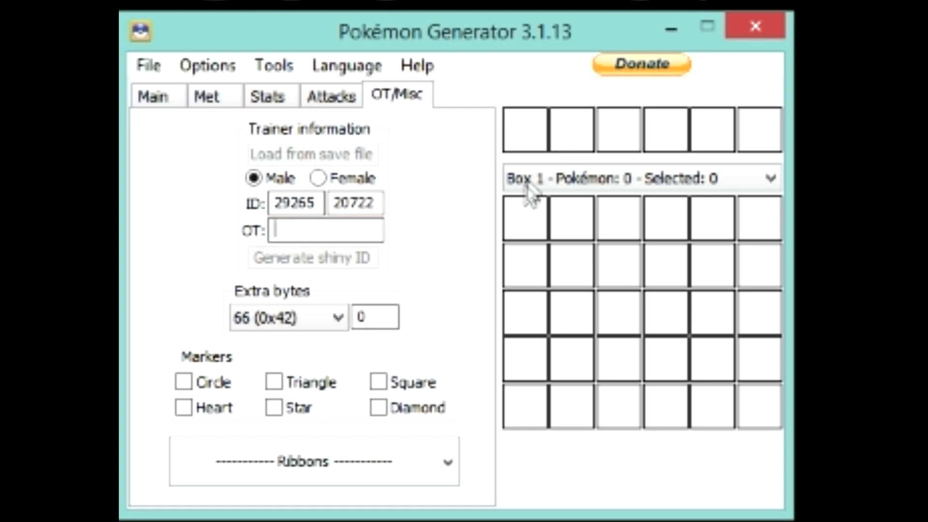
pyautogui.write('Fanta')
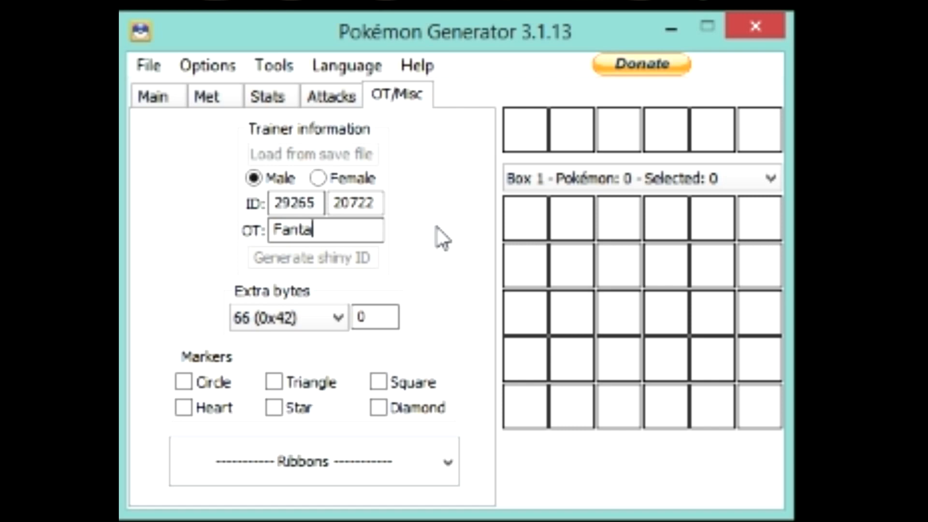
# Append the escape sequences \FFFF\0000 after Fanta in the original trainer name.
pyautogui.hotkey('shift', 'Left')
pyautogui.hotkey('shift', 'Left')
pyautogui.hotkey('shift', 'Left')
pyautogui.hotkey('shift', 'Left')
pyautogui.hotkey('shift', 'Left')
pyautogui.press('Left')
pyautogui.press('Right')
pyautogui.press('Right')
pyautogui.press('Right')
pyautogui.write('\\')
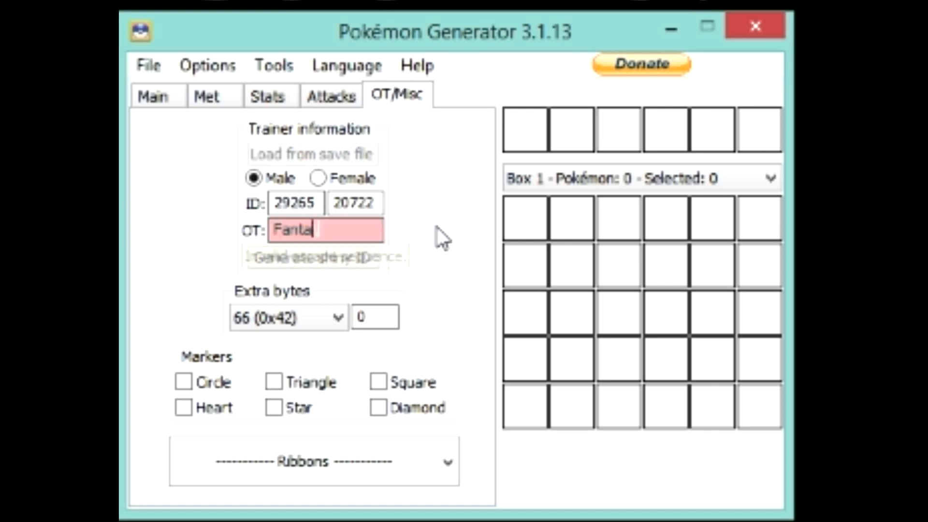
pyautogui.write('FFFF')
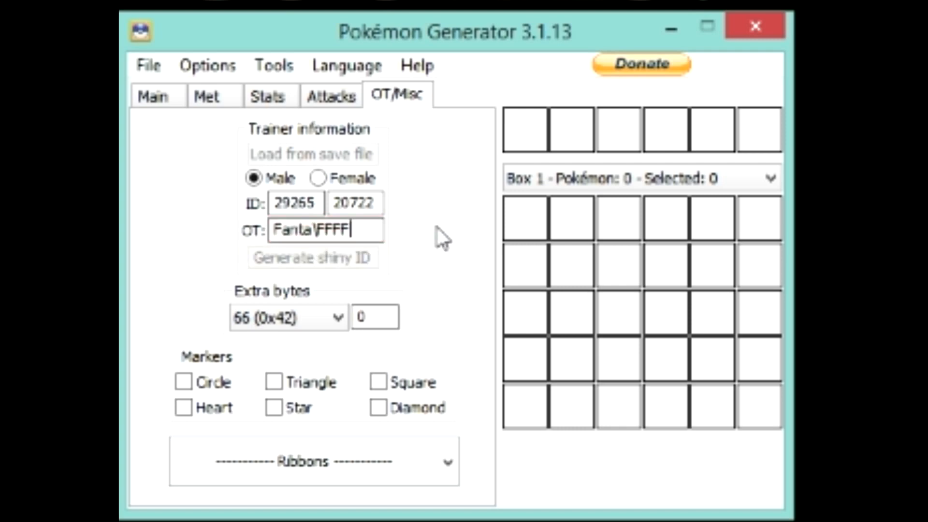
pyautogui.write('\\')
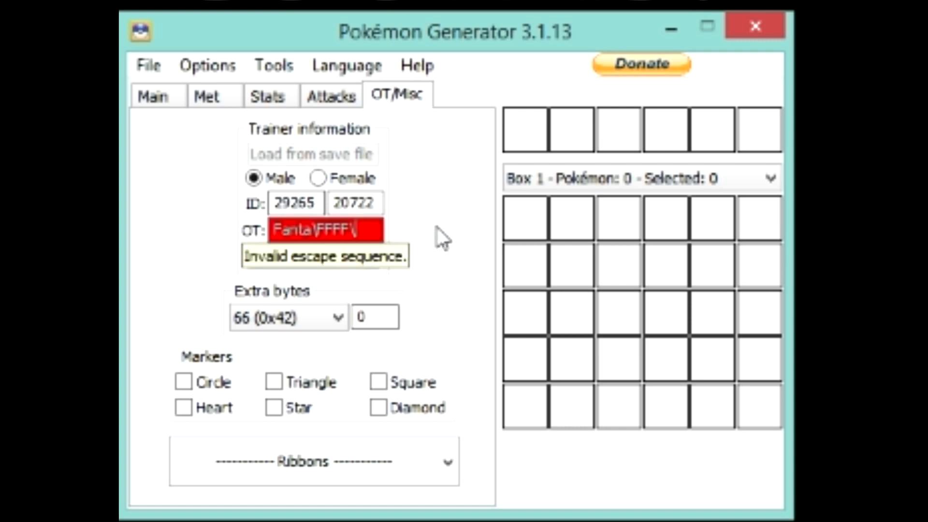
pyautogui.write('0000')
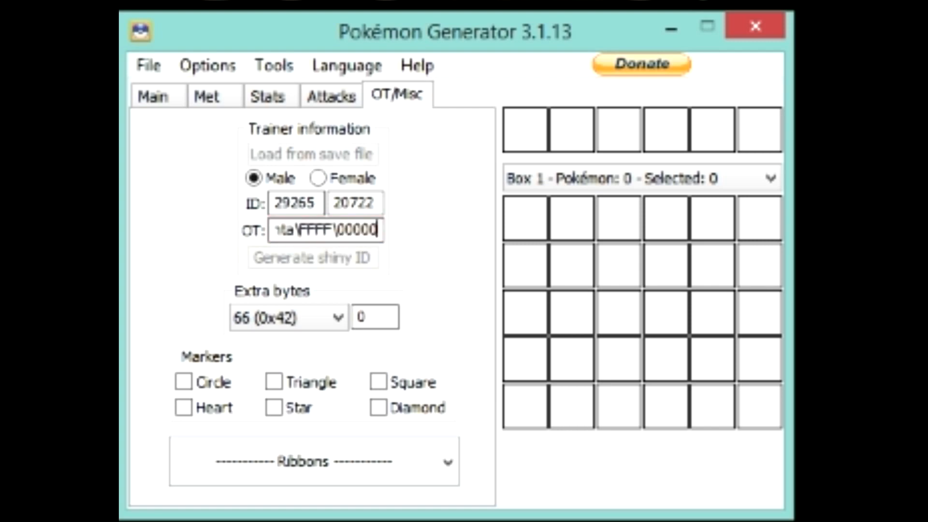
pyautogui.press('BackSpace')
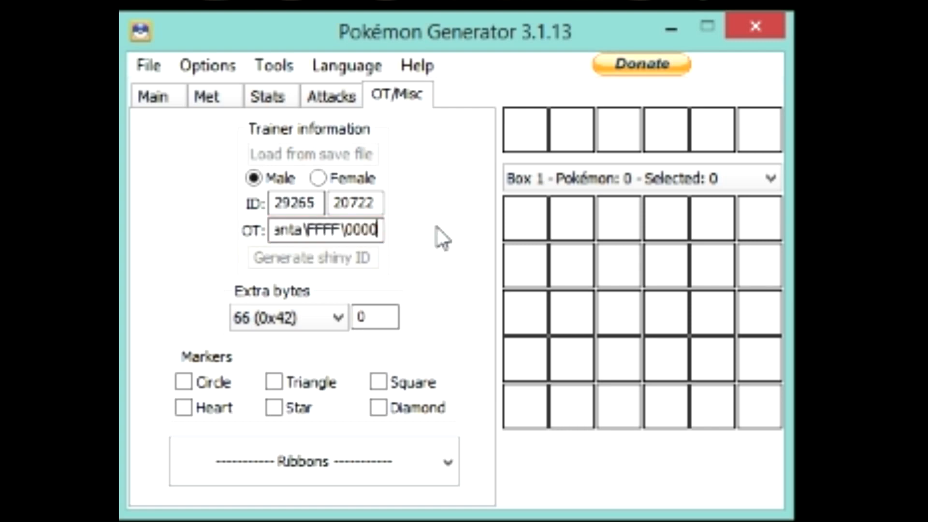
# Check the main and met details, and append a second \0000 to the original trainer name.
pyautogui.click(164, 99)
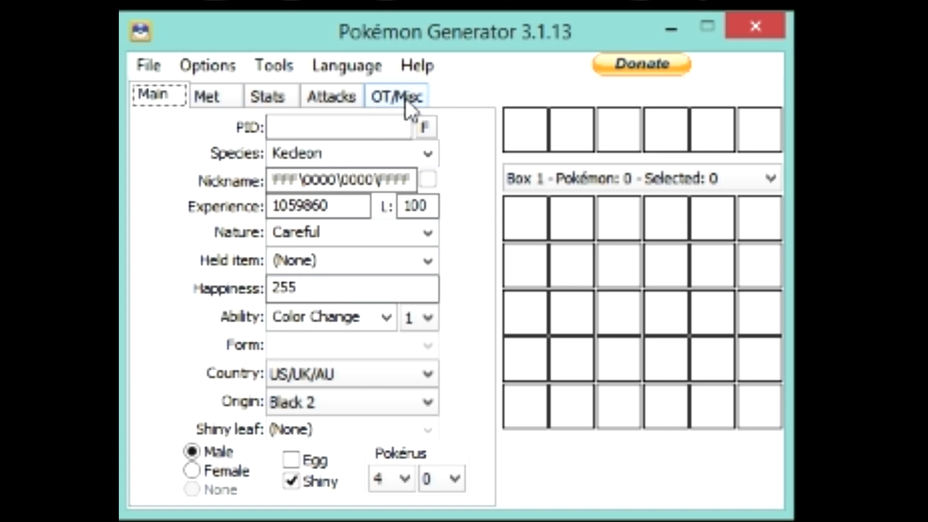
pyautogui.click(230, 99)
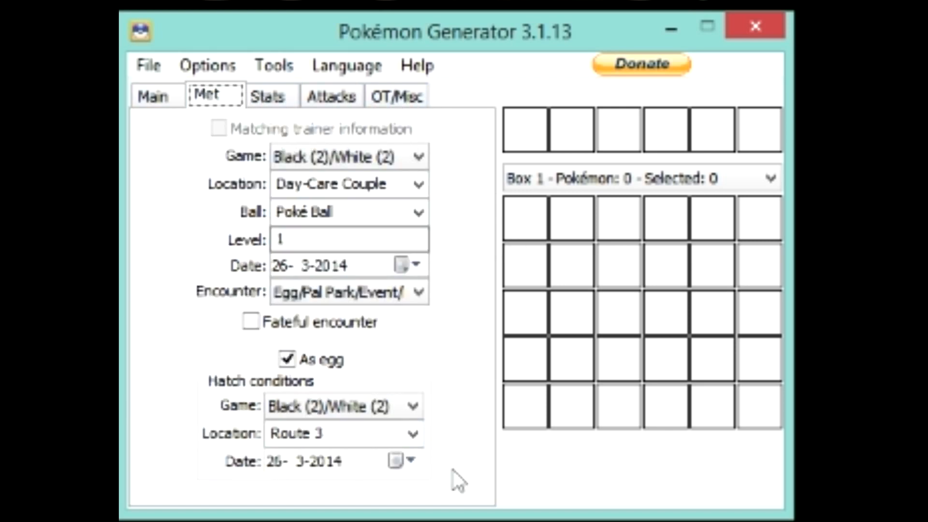
pyautogui.click(405, 94)
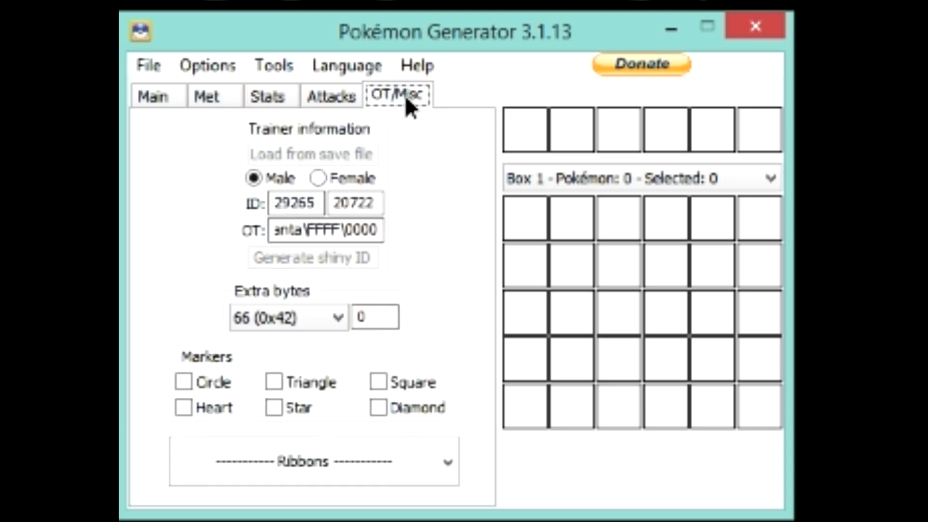
pyautogui.click(378, 230)
pyautogui.write('\\')
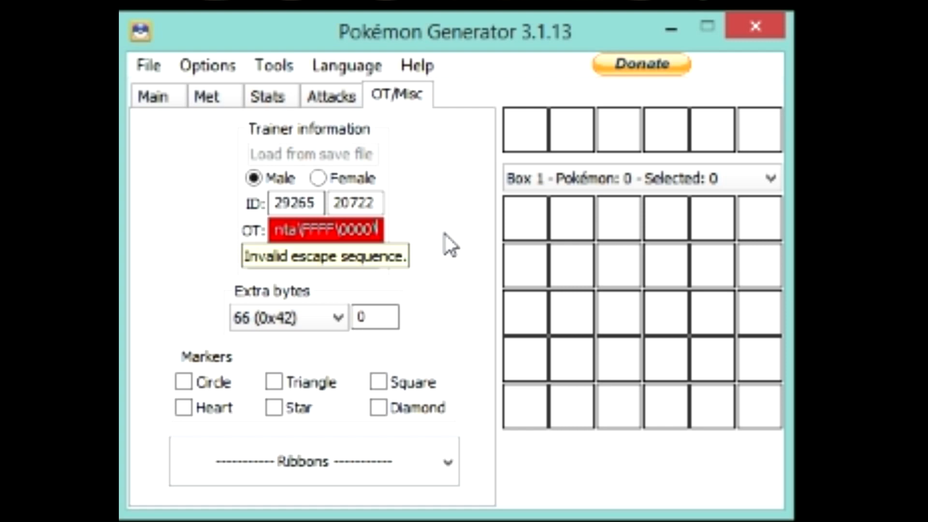
pyautogui.write('0000')
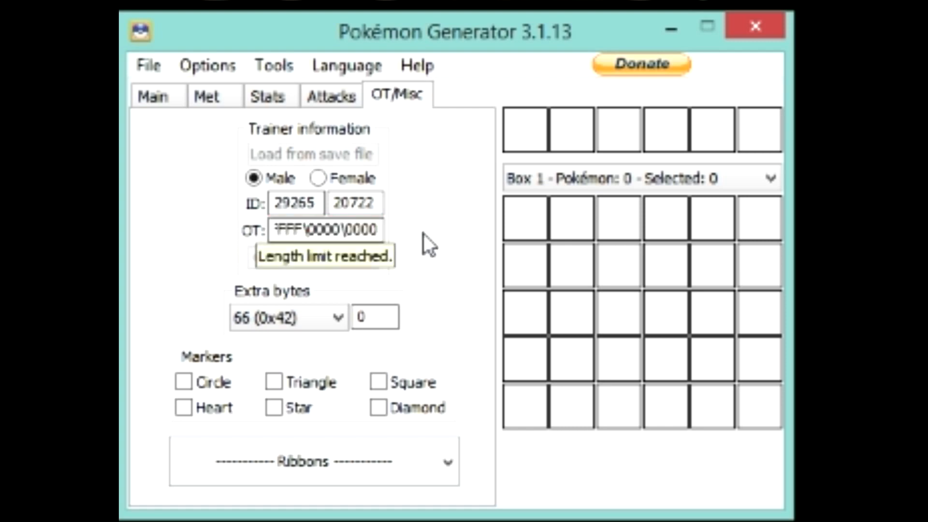
# Examine the escape sequences at the end of the original trainer name, and review the stats and main details.
pyautogui.moveTo(359, 229)
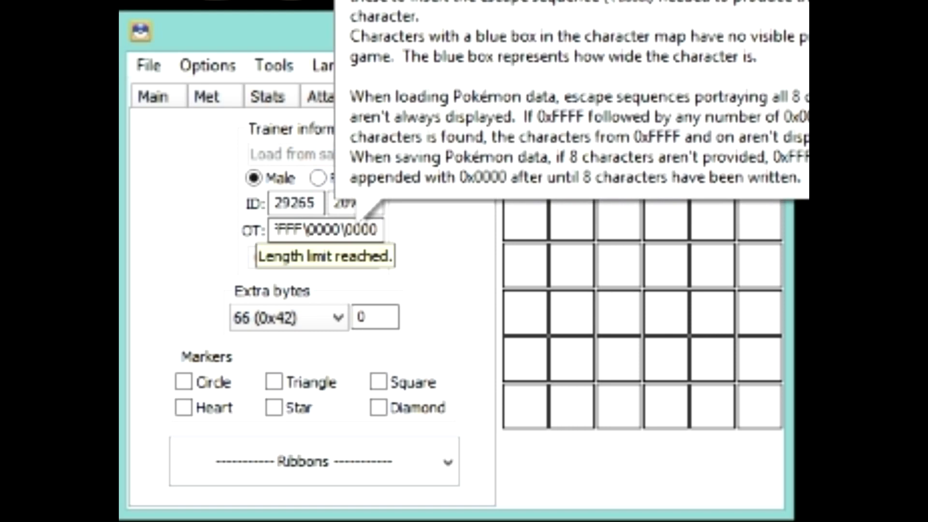
pyautogui.hotkey('shift', 'Left')
pyautogui.hotkey('shift', 'Left')
pyautogui.hotkey('shift', 'Left')
pyautogui.hotkey('shift', 'Left')
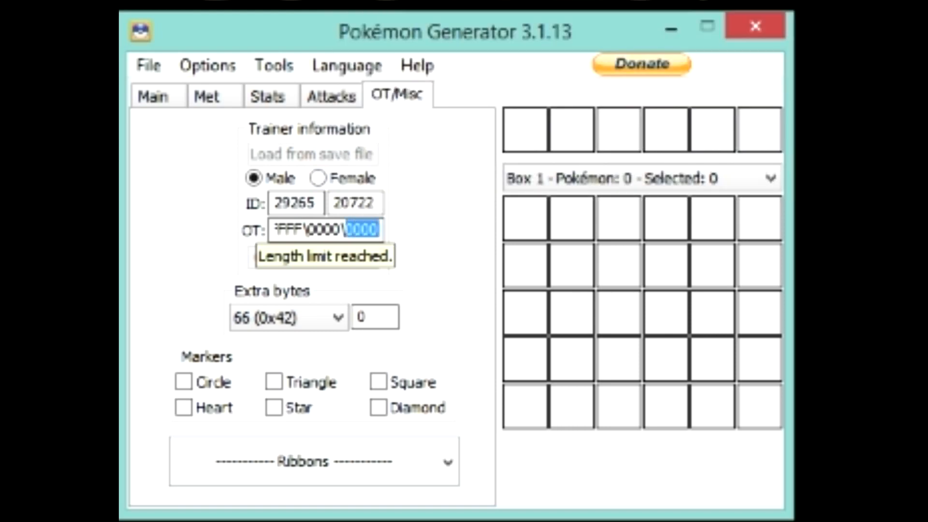
pyautogui.press('Right')
pyautogui.hotkey('shift', 'Left')
pyautogui.hotkey('shift', 'Left')
pyautogui.hotkey('shift', 'Left')
pyautogui.hotkey('shift', 'Left')
pyautogui.press('Left')
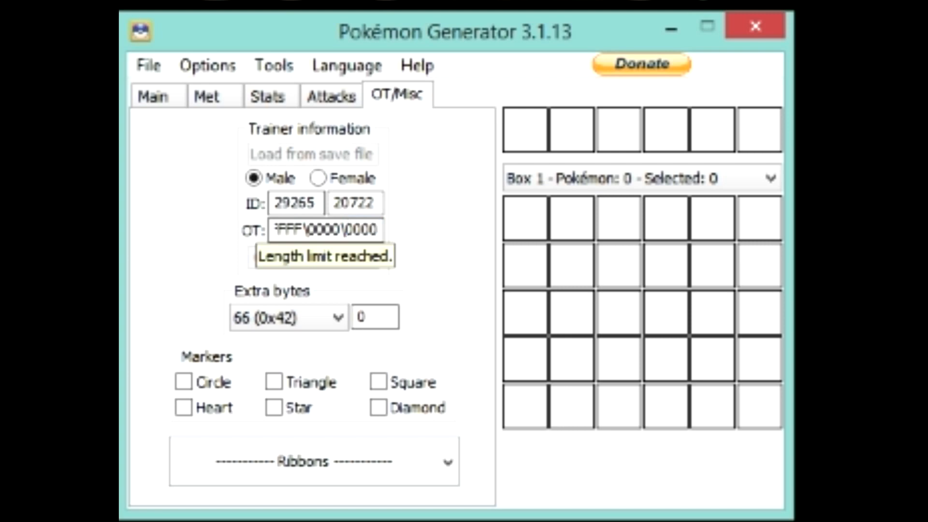
pyautogui.moveTo(306, 229); pyautogui.dragTo(428, 231)
pyautogui.click(362, 227)
pyautogui.click(329, 103)
pyautogui.click(271, 95)
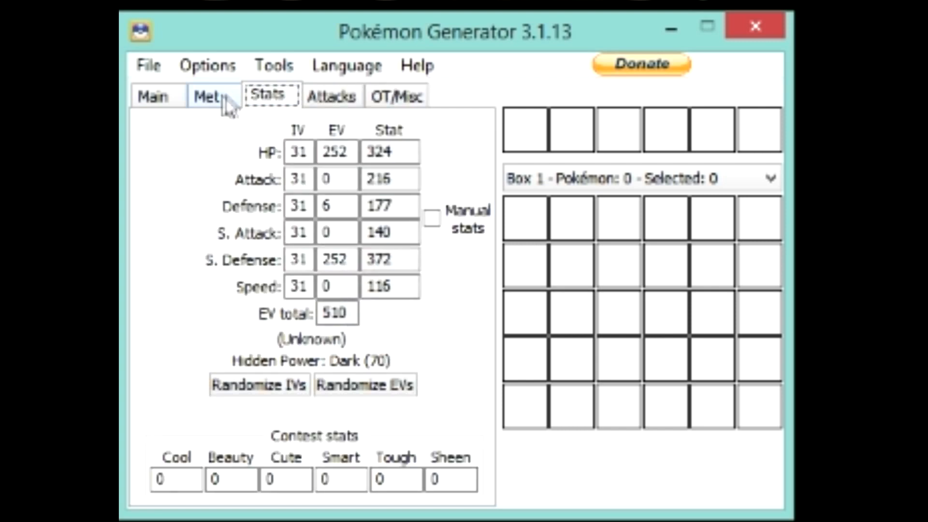
pyautogui.click(183, 103)
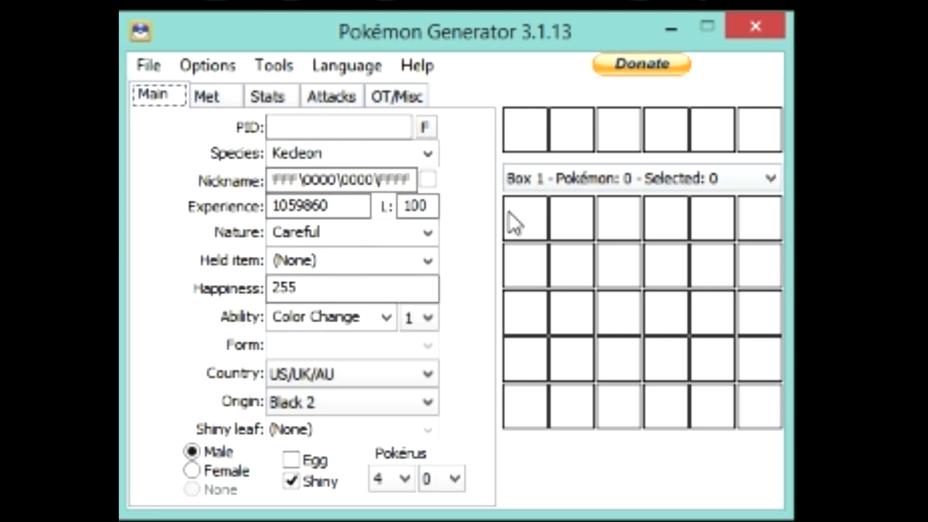
pyautogui.press('Tab')
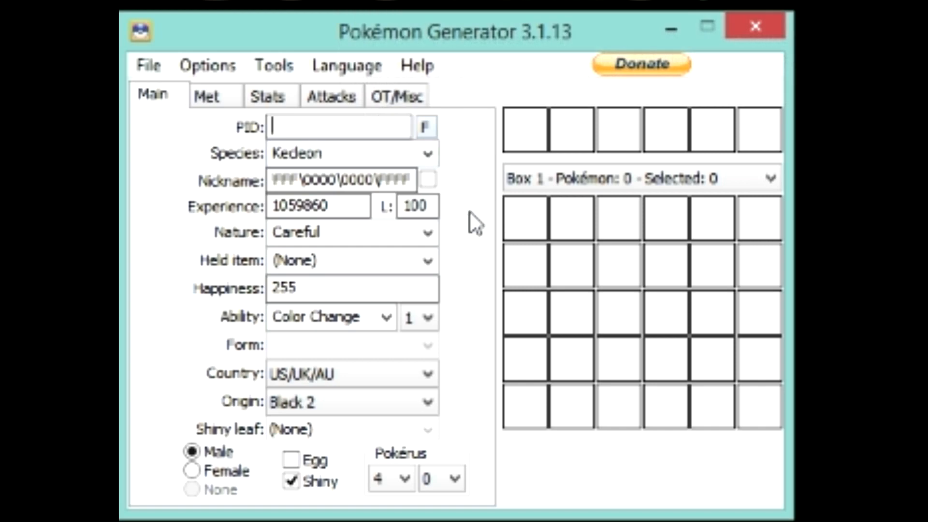
# Enable all six markers for the Pokémon: Circle, Heart, Star, Triangle, Square and Diamond.
pyautogui.click(410, 100)
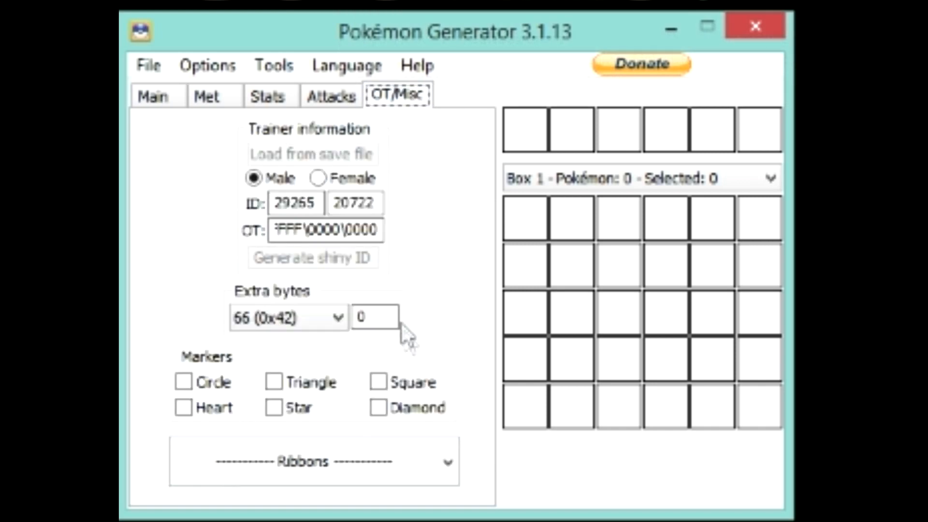
pyautogui.click(225, 386)
pyautogui.click(224, 414)
pyautogui.click(292, 408)
pyautogui.click(312, 383)
pyautogui.click(411, 383)
pyautogui.click(431, 410)
# Check the ability in the main details and set extra byte 66 (0x42) to 1.
pyautogui.click(167, 102)
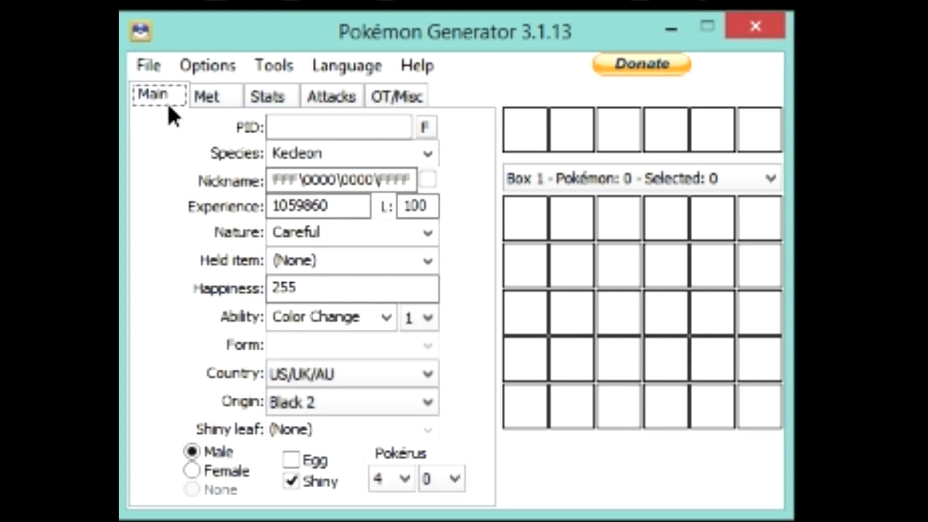
pyautogui.click(413, 95)
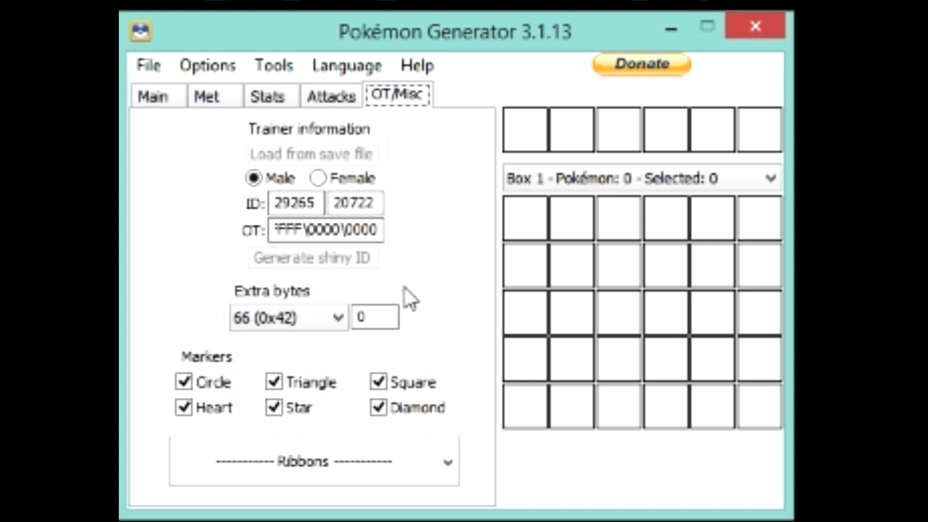
pyautogui.click(164, 99)
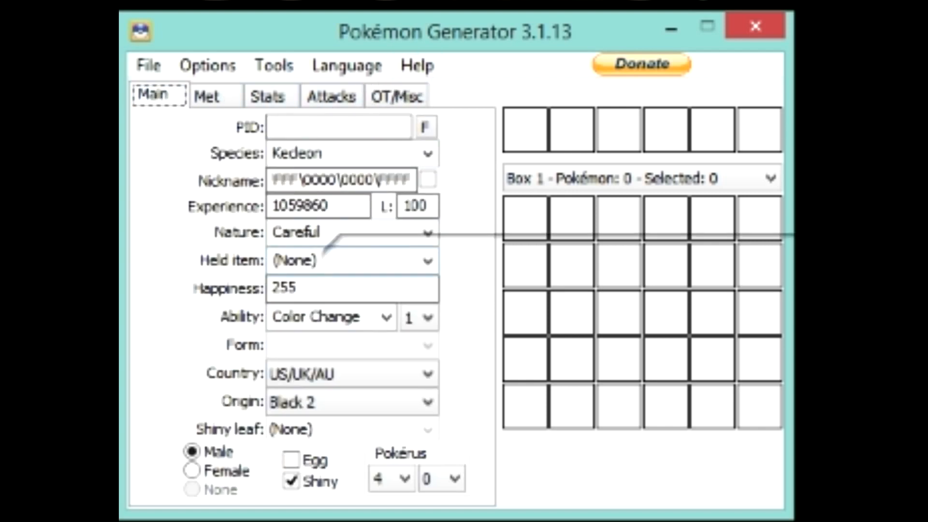
pyautogui.click(328, 317)
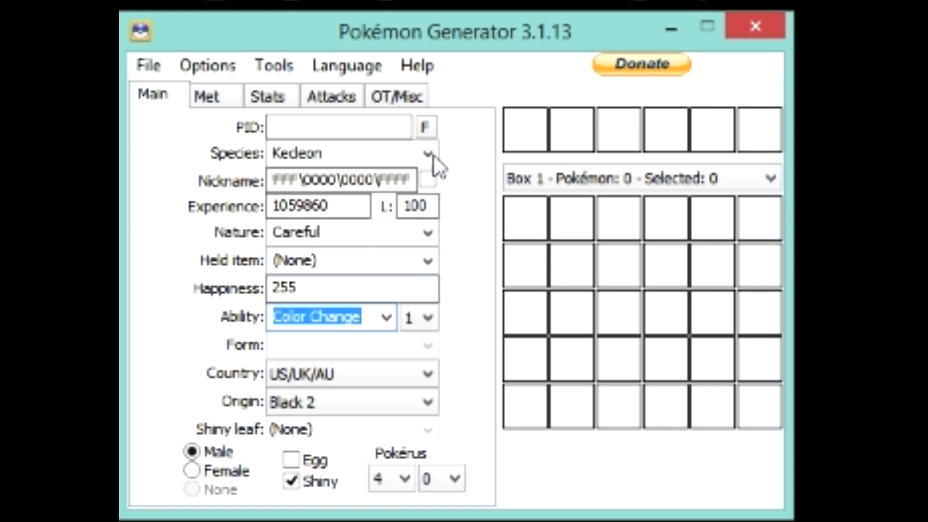
pyautogui.click(418, 94)
pyautogui.moveTo(296, 317)
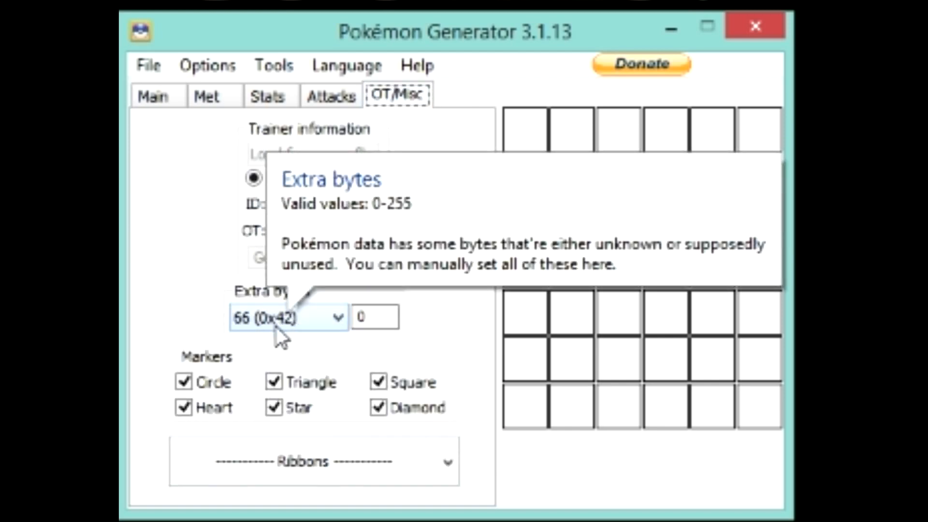
pyautogui.click(355, 317)
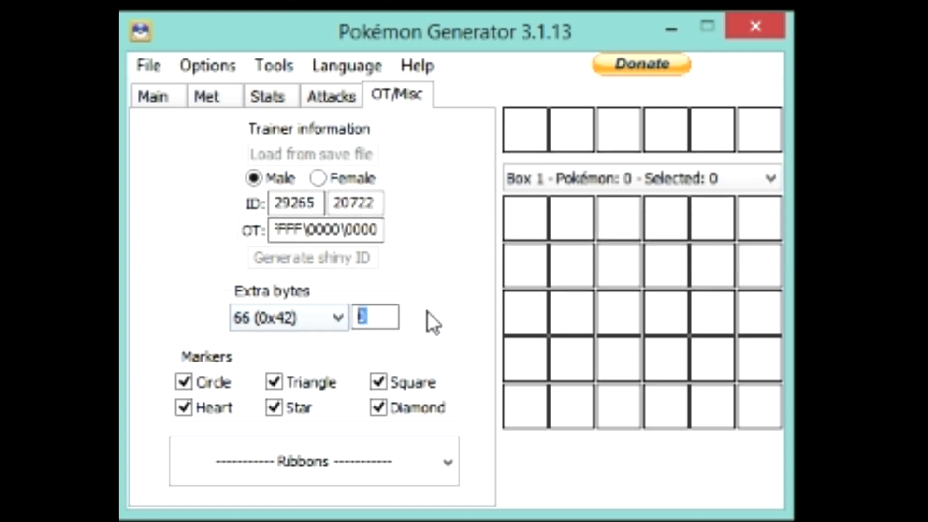
pyautogui.moveTo(372, 317)
pyautogui.moveTo(233, 382)
pyautogui.click(189, 91)
pyautogui.press('Tab')
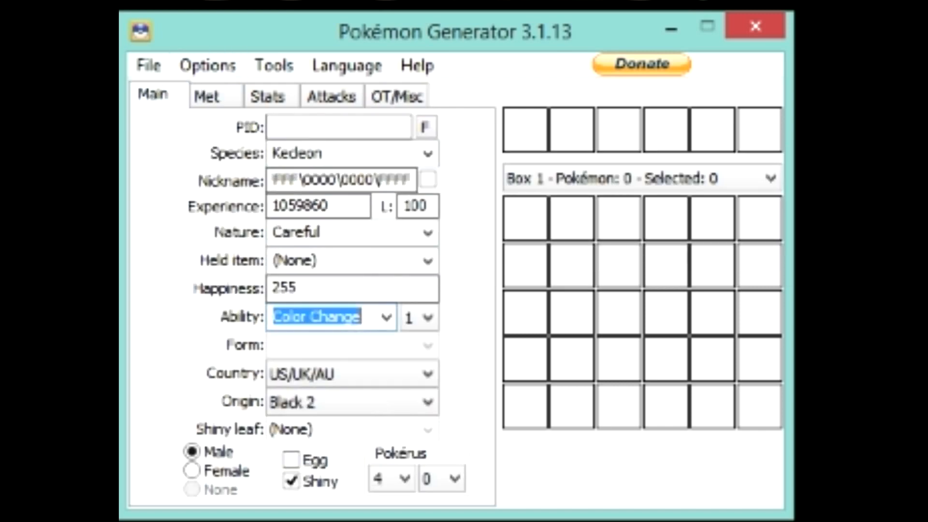
pyautogui.click(415, 107)
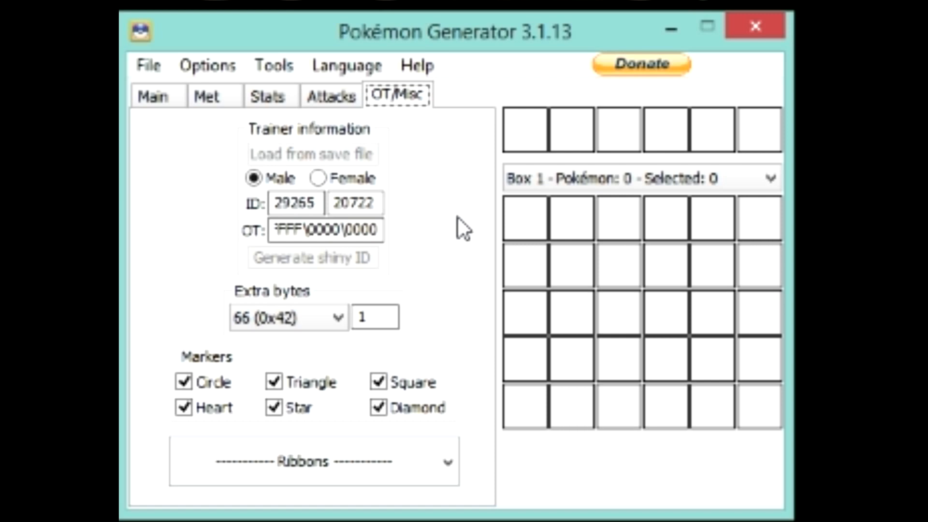
pyautogui.doubleClick(364, 318)
pyautogui.write('1')
pyautogui.doubleClick(363, 317)
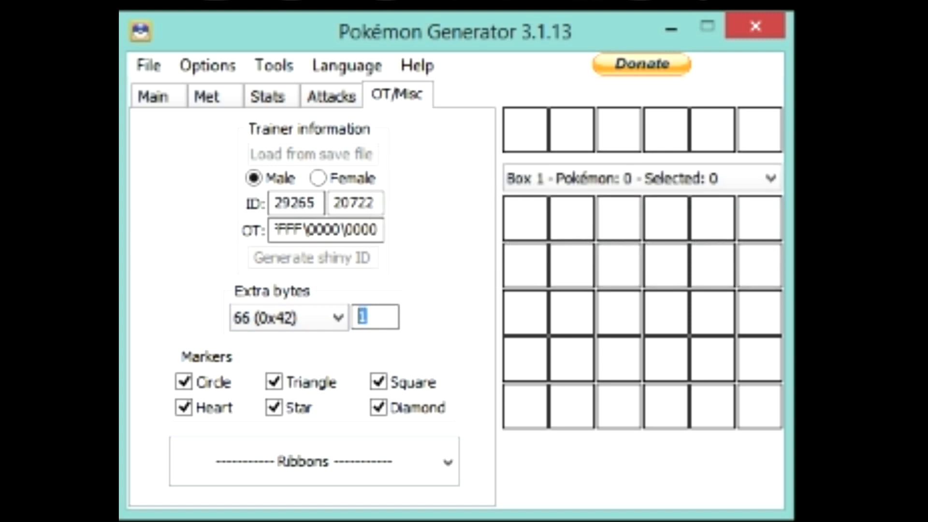
pyautogui.write('1')
# Compare the ability in the main details with the value of extra byte 66.
pyautogui.click(158, 103)
pyautogui.click(351, 317)
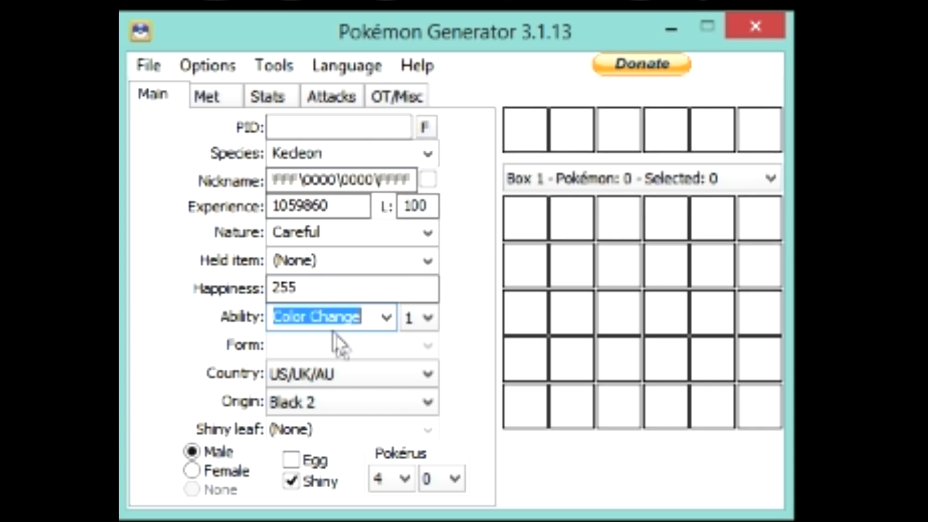
pyautogui.click(419, 94)
pyautogui.doubleClick(391, 315)
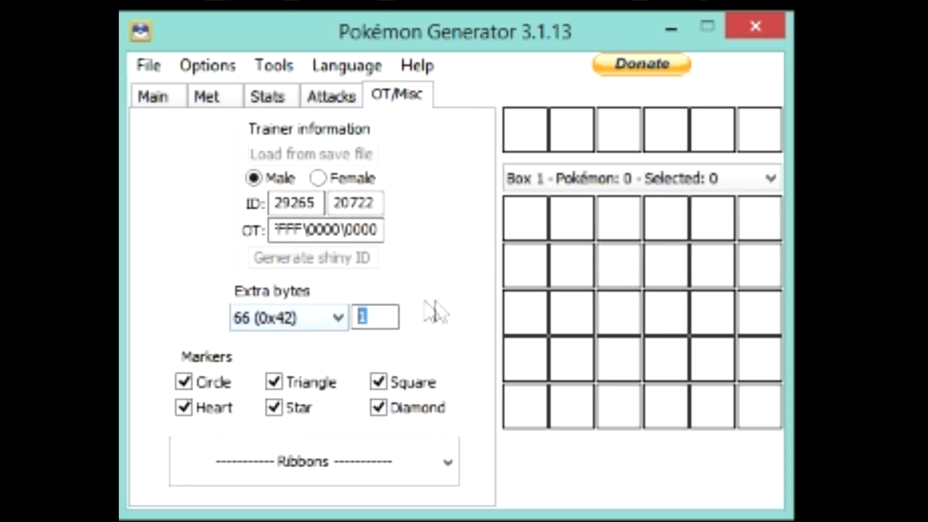
pyautogui.click(393, 317)
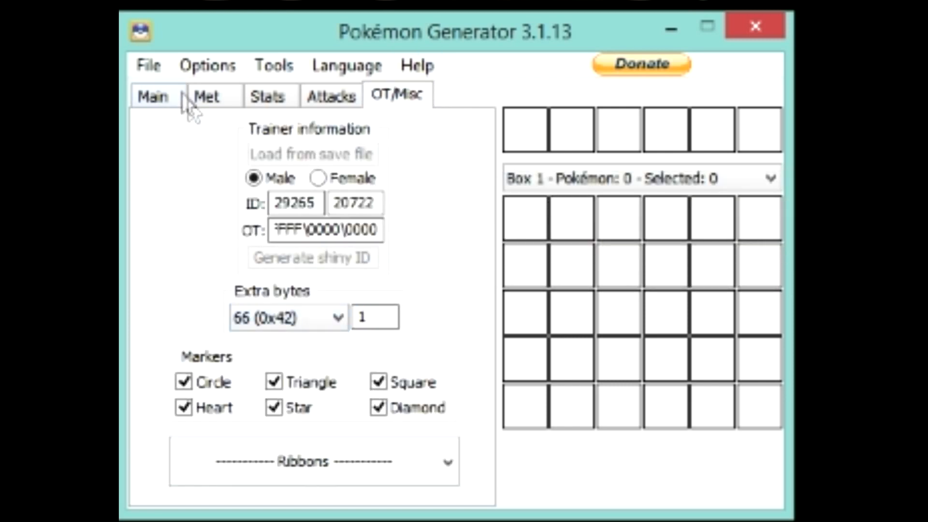
# Open the PID Finder for the Kecleon and move it aside so the main details stay readable.
pyautogui.click(144, 97)
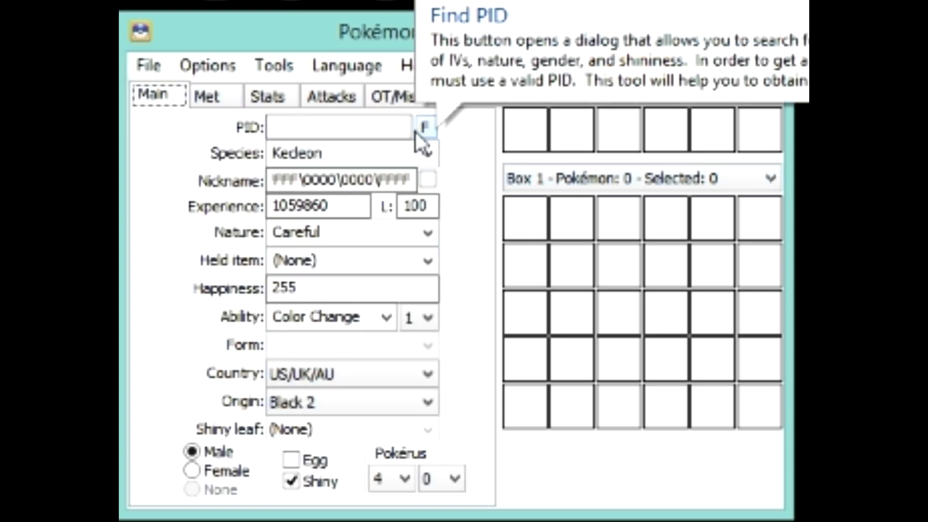
pyautogui.click(428, 128)
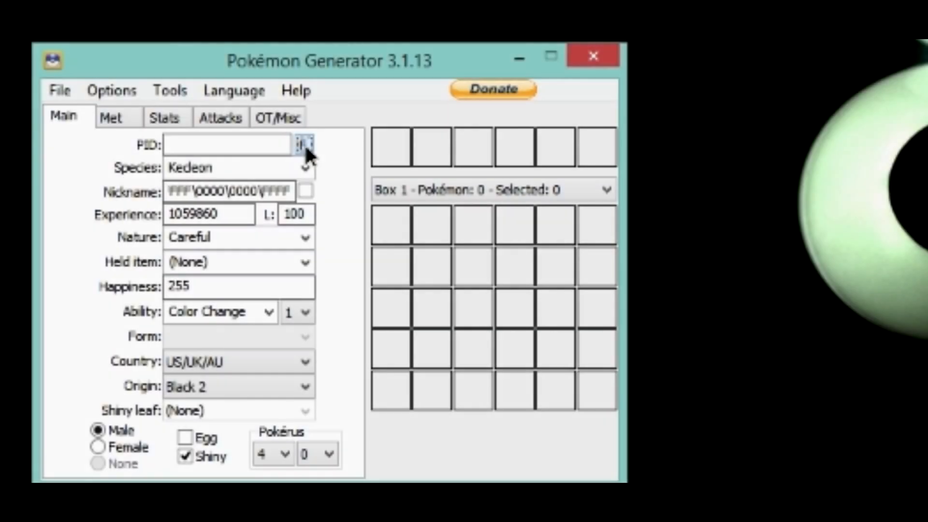
pyautogui.click(429, 130)
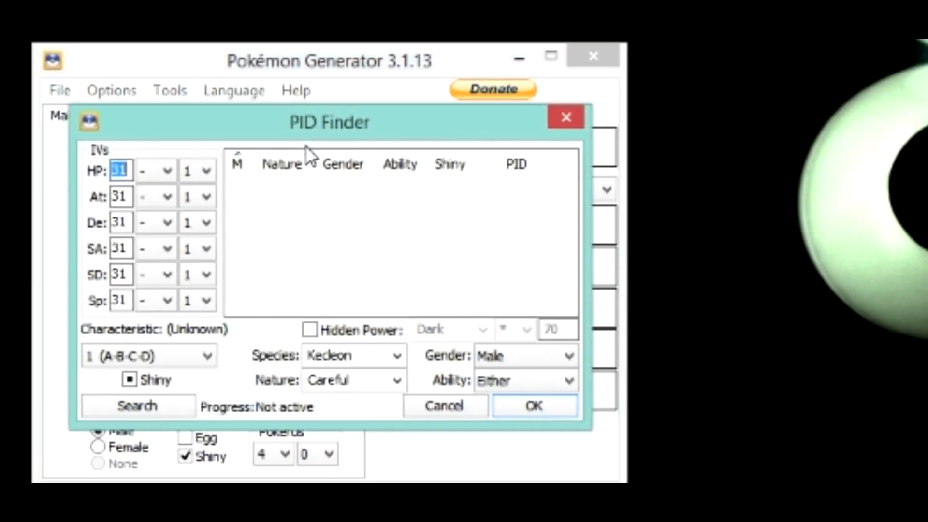
pyautogui.moveTo(156, 123); pyautogui.dragTo(528, 117)
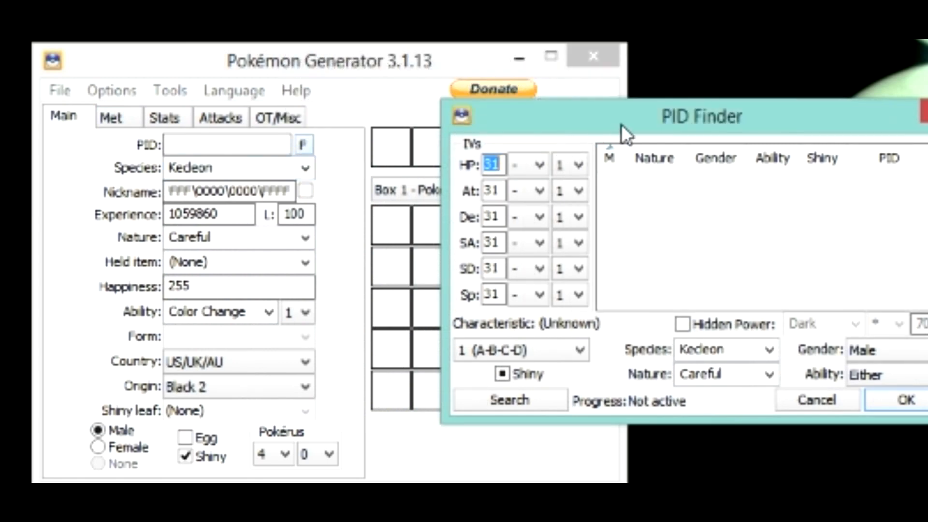
# Move the PID Finder over and inspect the polarity and increment options offered for the IVs.
pyautogui.moveTo(617, 130); pyautogui.dragTo(571, 124)
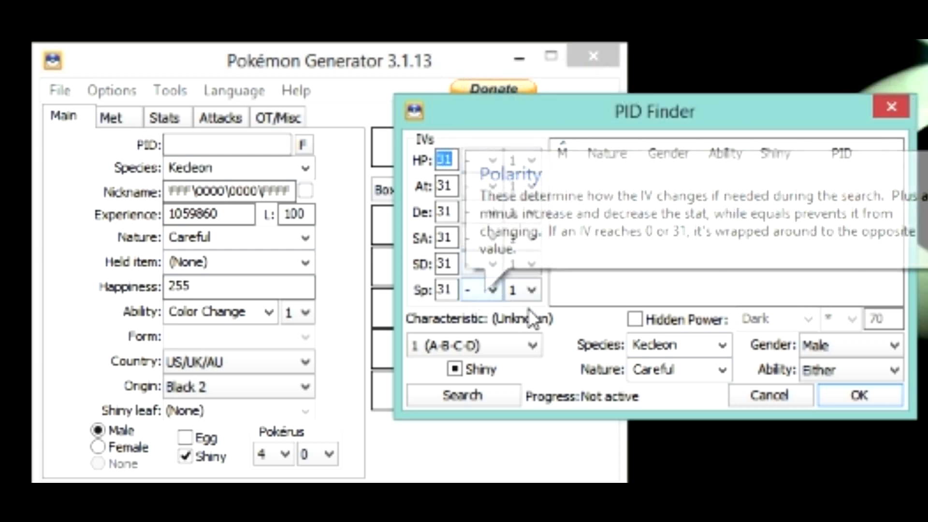
pyautogui.click(492, 290)
pyautogui.click(588, 285)
pyautogui.click(527, 287)
pyautogui.click(564, 267)
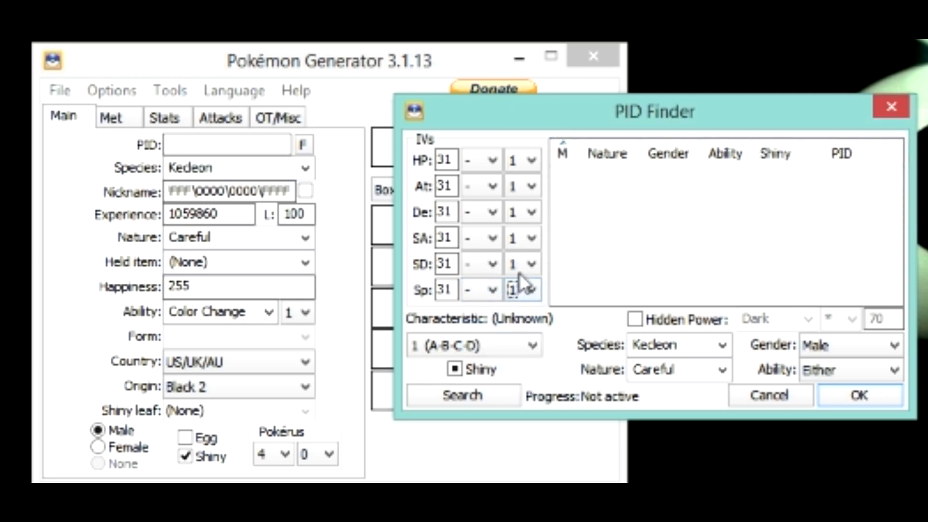
pyautogui.click(531, 160)
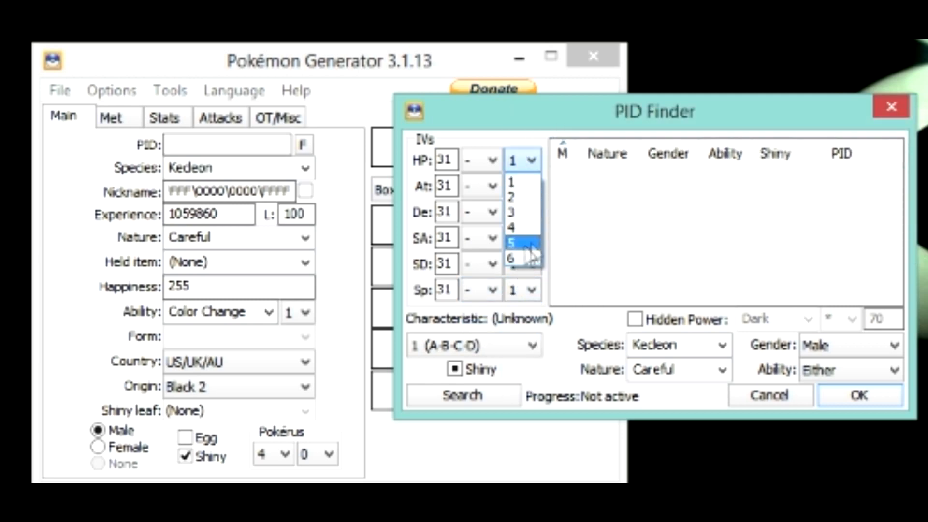
pyautogui.click(514, 169)
# Set the polarity of all six IVs in the PID Finder to equals (=).
pyautogui.click(483, 163)
pyautogui.click(482, 194)
pyautogui.click(486, 186)
pyautogui.click(483, 220)
pyautogui.click(485, 213)
pyautogui.click(483, 245)
pyautogui.click(487, 239)
pyautogui.click(488, 270)
pyautogui.click(485, 265)
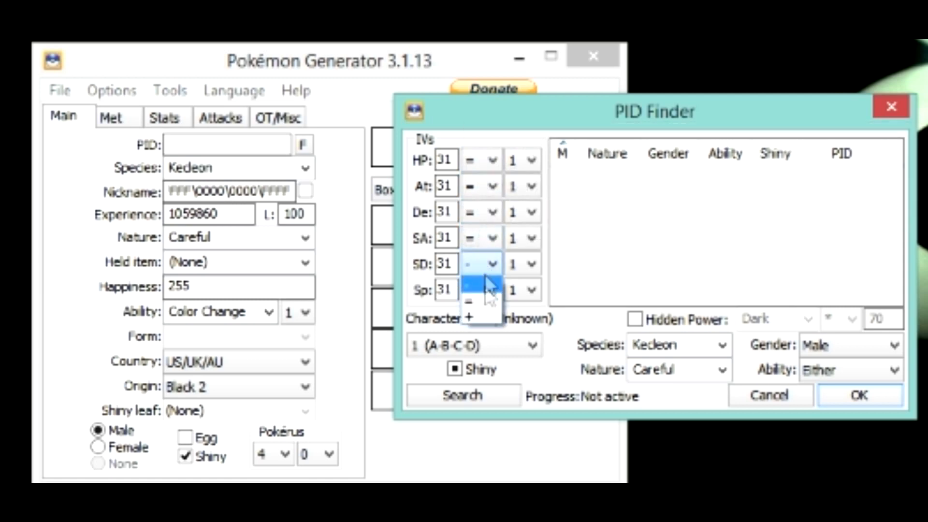
pyautogui.click(484, 297)
pyautogui.click(485, 289)
pyautogui.click(476, 324)
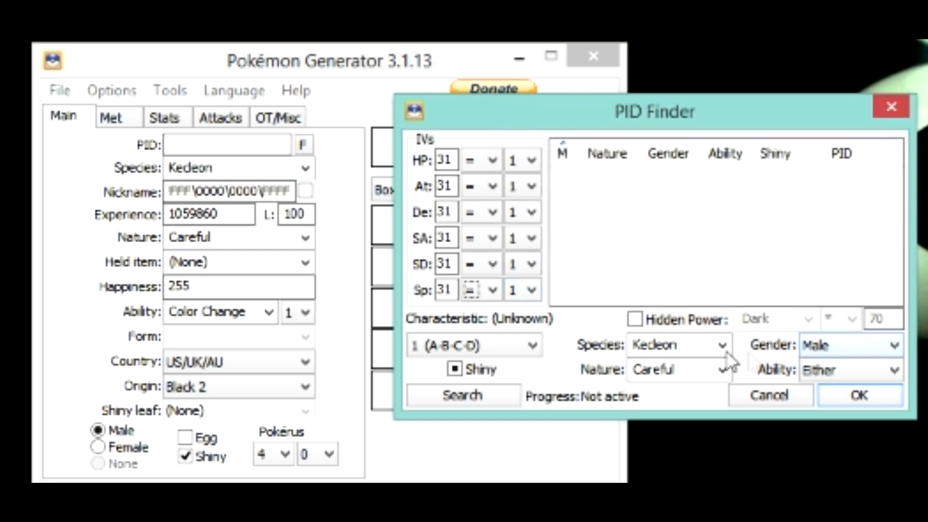
# Check the search species and nature, set the gender filter to Either, and keep the ability filter at Either.
pyautogui.click(698, 346)
pyautogui.press('Tab')
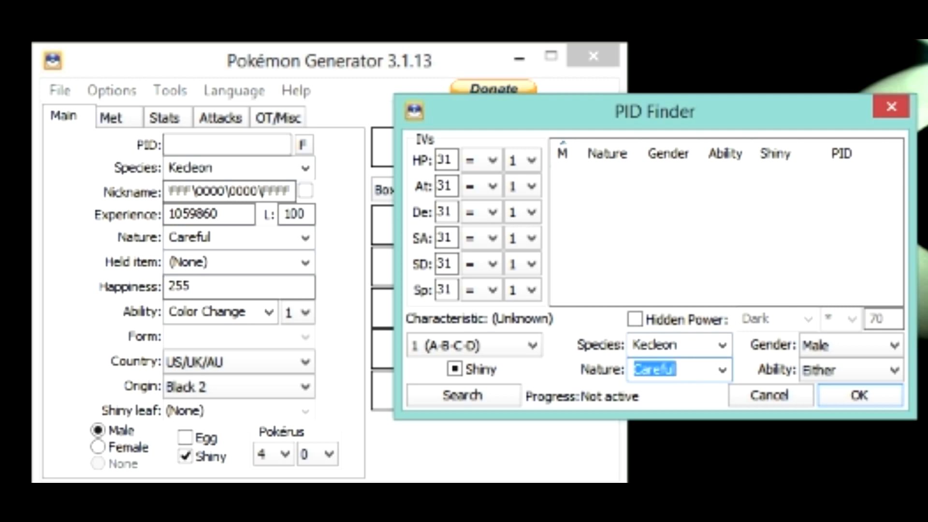
pyautogui.hotkey('shift', 'Tab')
pyautogui.moveTo(691, 365)
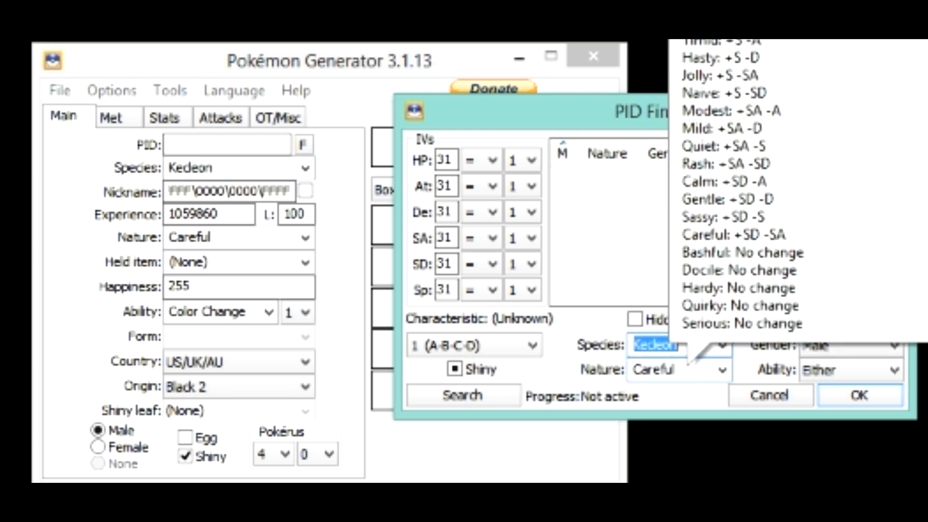
pyautogui.press('Tab')
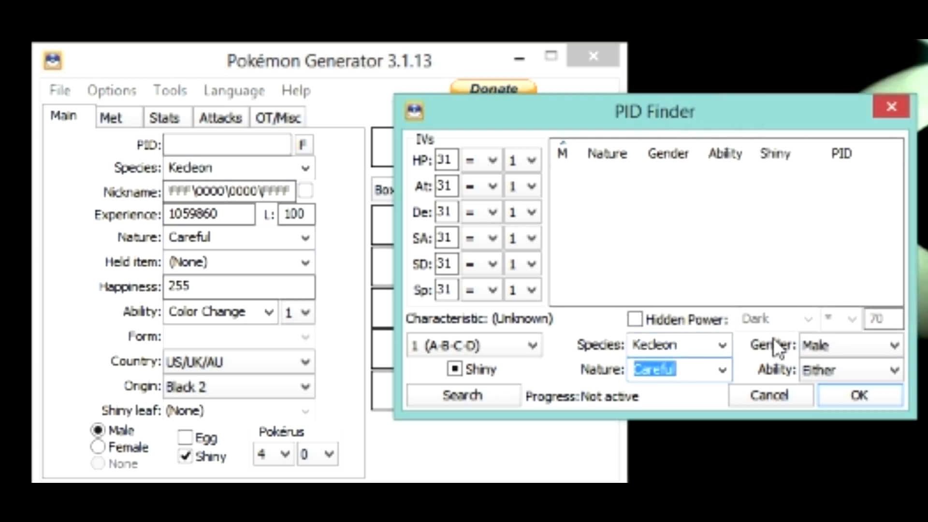
pyautogui.click(831, 341)
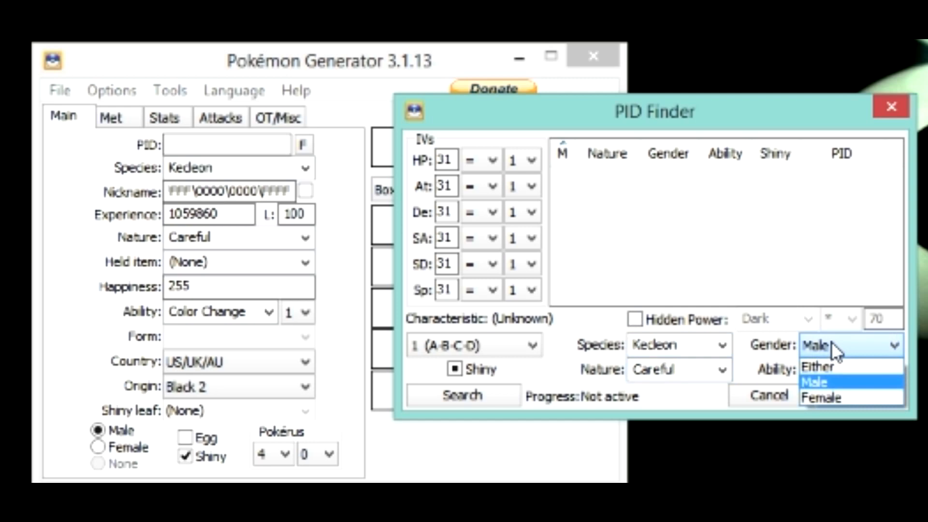
pyautogui.click(838, 367)
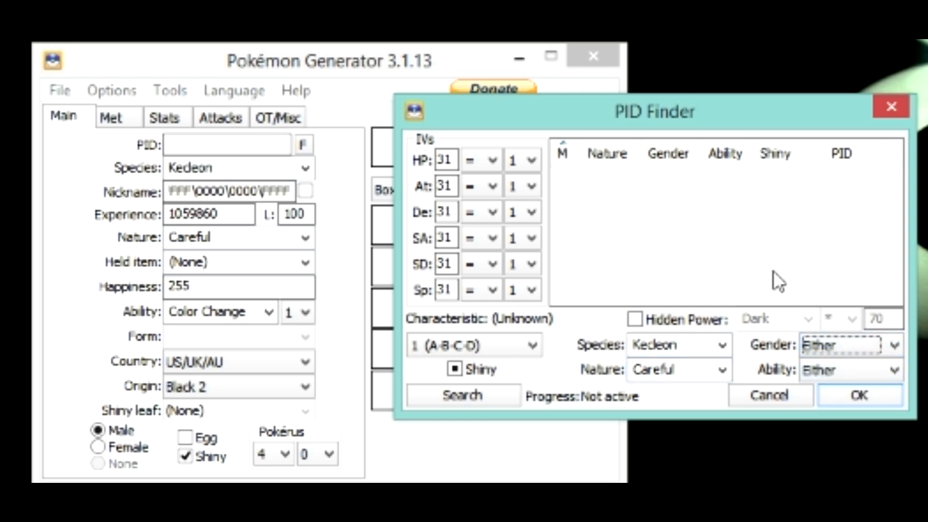
pyautogui.click(821, 369)
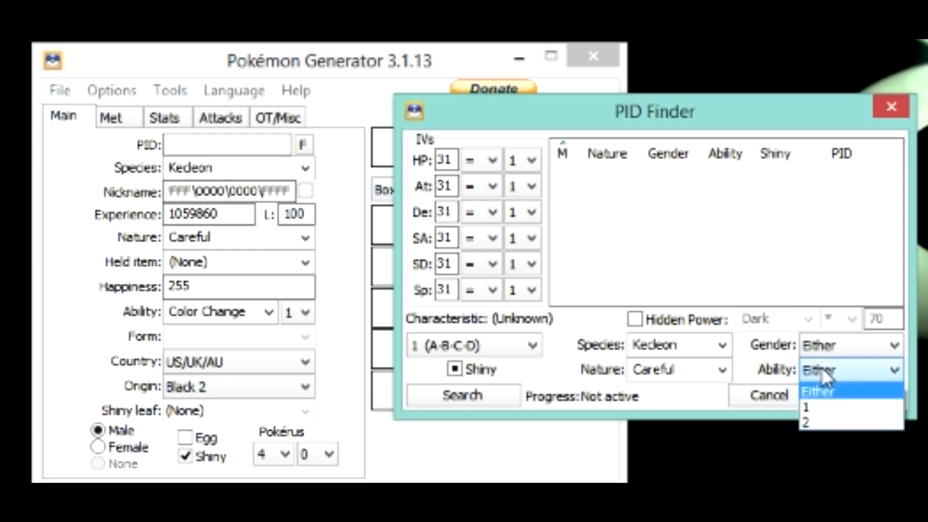
pyautogui.click(822, 369)
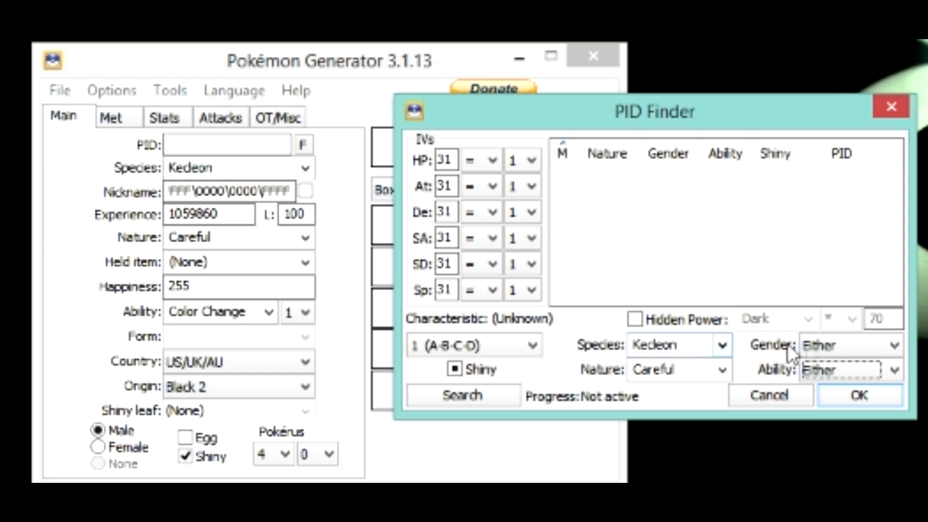
# Check the shiny filter, search for a PID with another method, and switch the method to 9 (A-D-E-F).
pyautogui.click(463, 369)
pyautogui.click(469, 370)
pyautogui.click(515, 344)
pyautogui.click(515, 344)
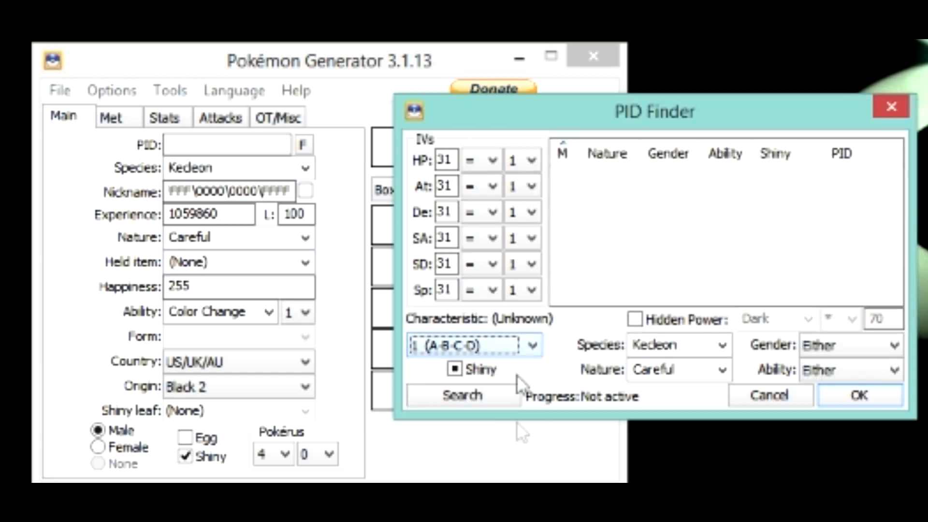
pyautogui.click(529, 346)
pyautogui.scroll(-2, 512, 435)
pyautogui.click(511, 476)
pyautogui.click(511, 394)
pyautogui.click(511, 343)
pyautogui.scroll(5, 509, 343)
pyautogui.click(509, 343)
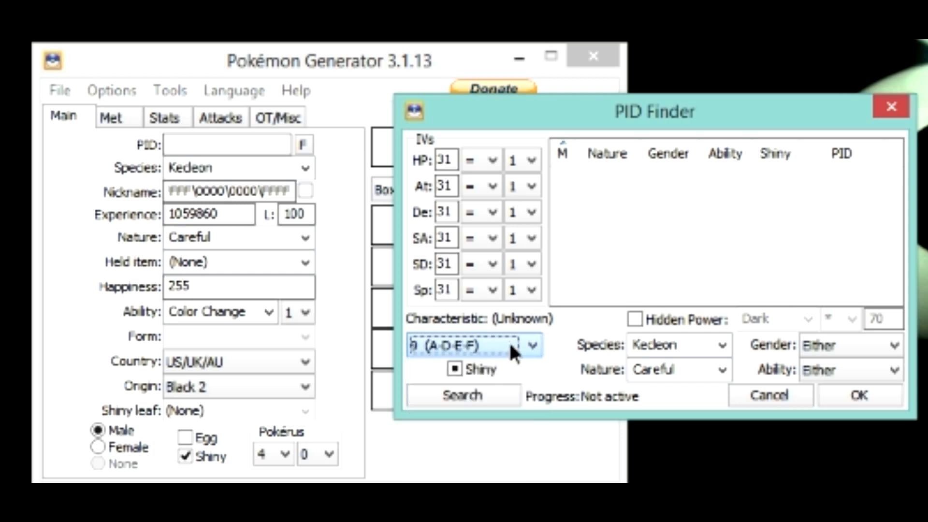
# Work back through the PID methods one at a time to 4 (A-B-D-E), running a search with each.
pyautogui.click(507, 345)
pyautogui.scroll(1, 508, 382)
pyautogui.click(503, 386)
pyautogui.click(512, 346)
pyautogui.click(511, 349)
pyautogui.click(500, 398)
pyautogui.click(520, 347)
pyautogui.scroll(1, 519, 347)
pyautogui.click(520, 347)
pyautogui.click(480, 402)
pyautogui.click(491, 352)
pyautogui.scroll(1, 491, 352)
pyautogui.click(491, 352)
pyautogui.click(498, 400)
pyautogui.click(498, 352)
pyautogui.scroll(1, 498, 352)
pyautogui.click(497, 352)
pyautogui.click(499, 399)
pyautogui.click(513, 346)
pyautogui.click(513, 345)
# Select the PID found with method 4 and apply it to the Kecleon.
pyautogui.click(693, 179)
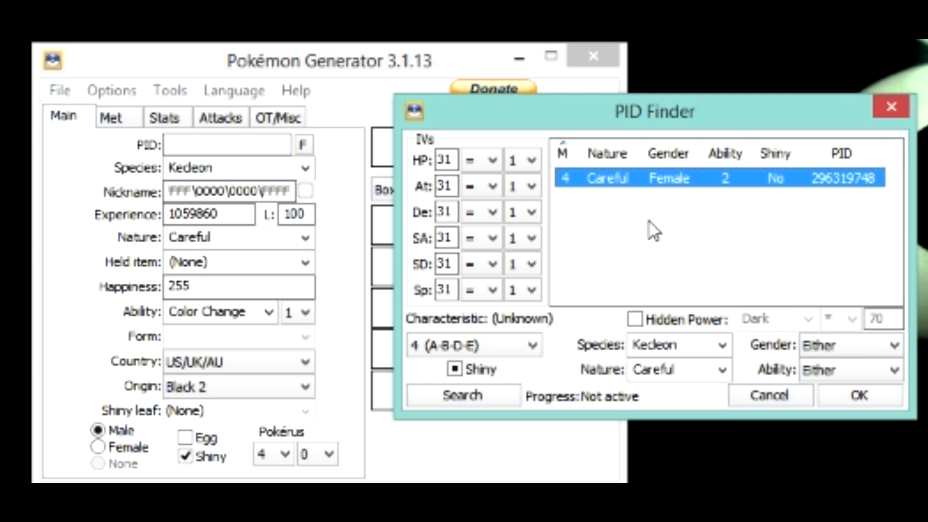
pyautogui.click(674, 219)
pyautogui.click(656, 183)
pyautogui.click(862, 401)
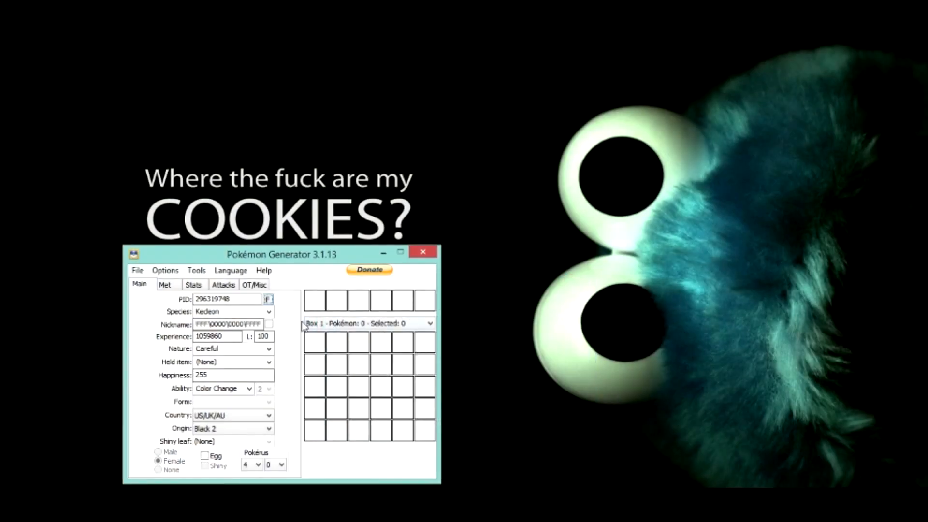
# Clear the PID taken from the finder and mark the Kecleon as shiny again.
pyautogui.moveTo(233, 300); pyautogui.dragTo(61, 308)
pyautogui.press('BackSpace')
pyautogui.click(211, 467)
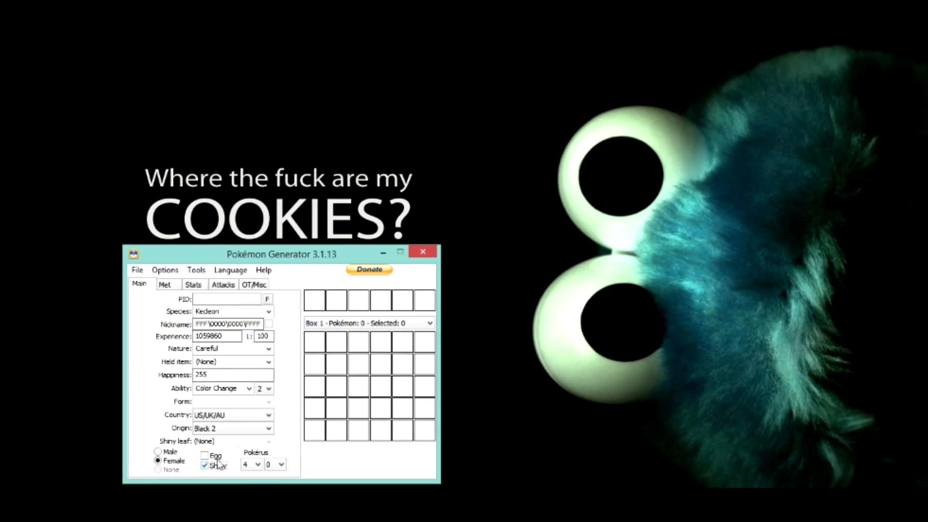
# Store the Kecleon in the first slot of Box 1 and export it as a file to the To Transfer folder.
pyautogui.rightClick(315, 341)
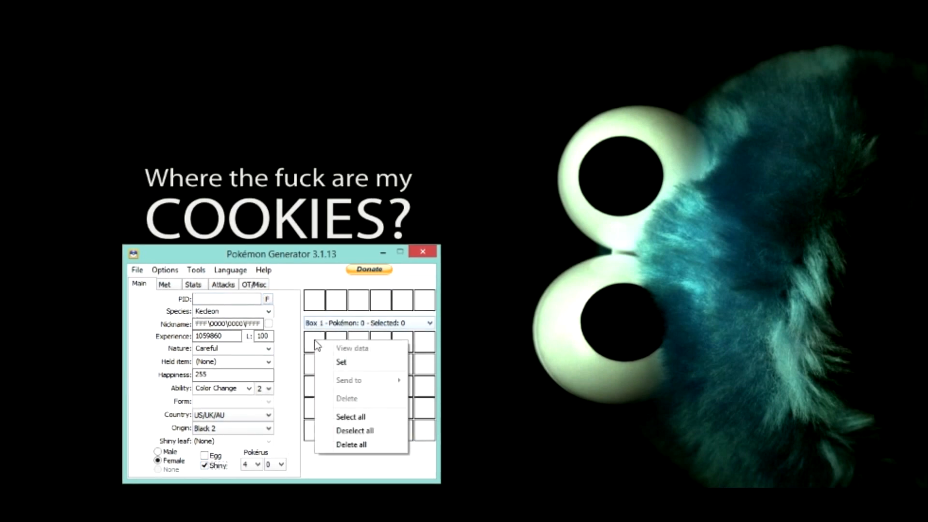
pyautogui.click(344, 363)
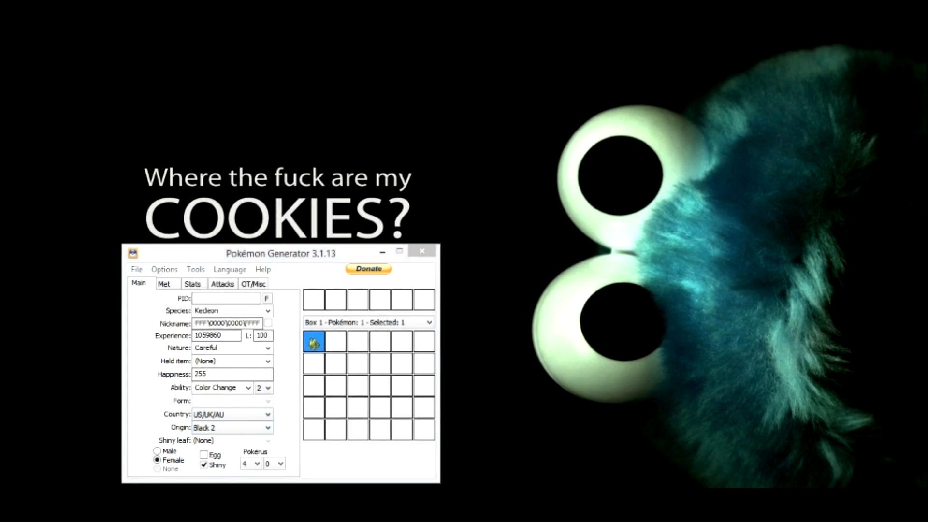
pyautogui.press('super+e')
pyautogui.click(415, 199)
pyautogui.moveTo(579, 1); pyautogui.dragTo(724, 66)
pyautogui.moveTo(315, 341); pyautogui.dragTo(647, 290)
# Open the exported Kecleon file to check its PID, then bring Pokesav B/W forward and clear the folder window away.
pyautogui.doubleClick(653, 291)
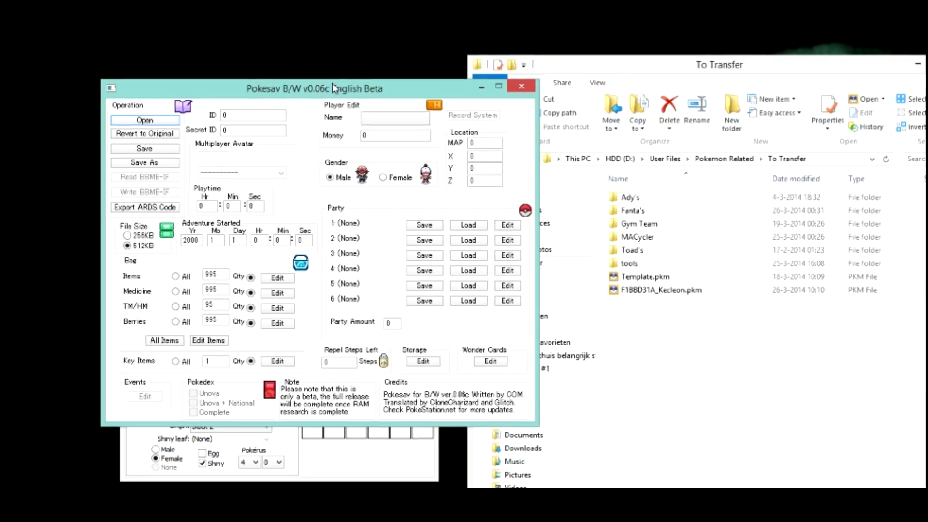
pyautogui.moveTo(333, 88); pyautogui.dragTo(513, 84)
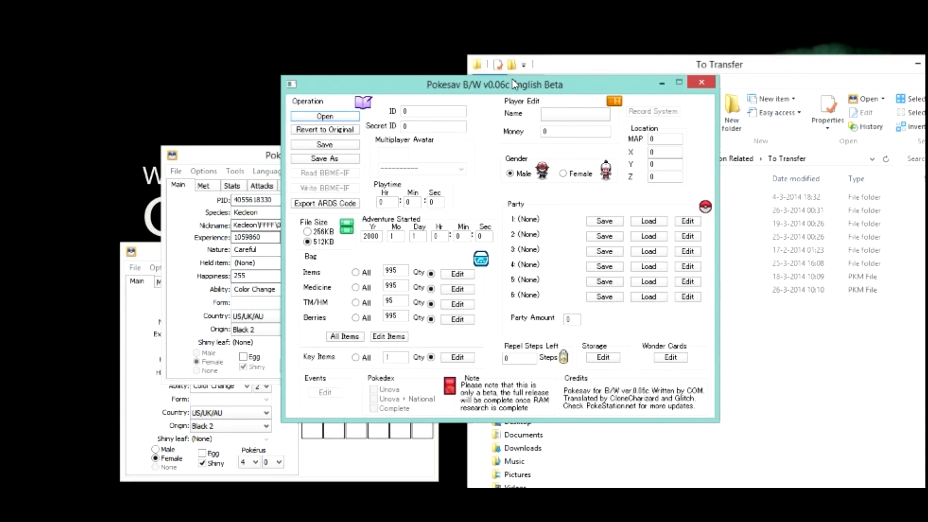
pyautogui.click(729, 350)
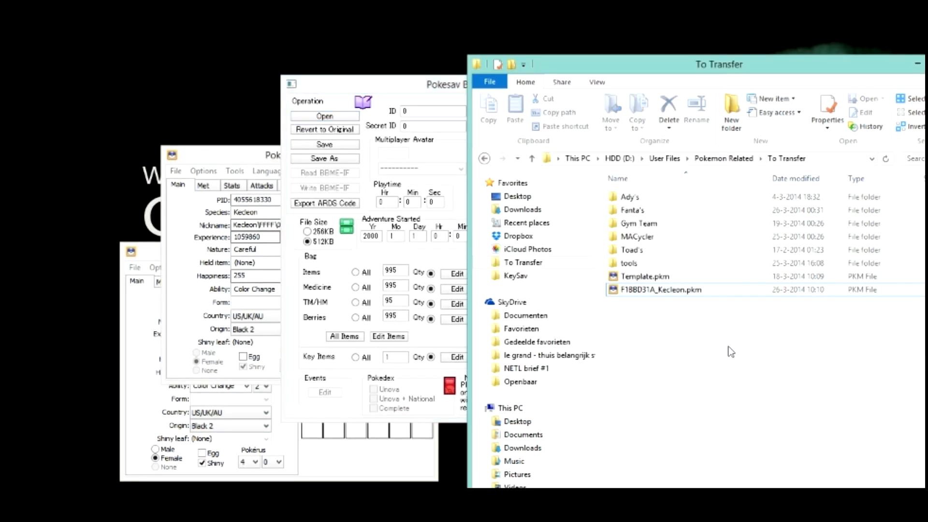
pyautogui.click(336, 250)
pyautogui.moveTo(493, 94); pyautogui.dragTo(304, 162)
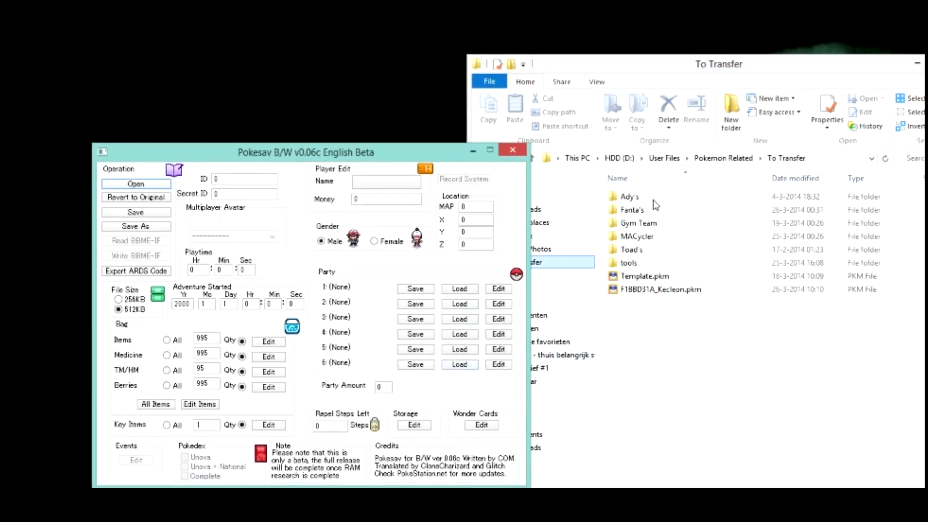
pyautogui.doubleClick(850, 59)
pyautogui.click(843, 74)
# Load F1BBD31A_Kecleon.pkm from the To Transfer folder into storage slot 1 of box 1 and open it for editing.
pyautogui.click(414, 423)
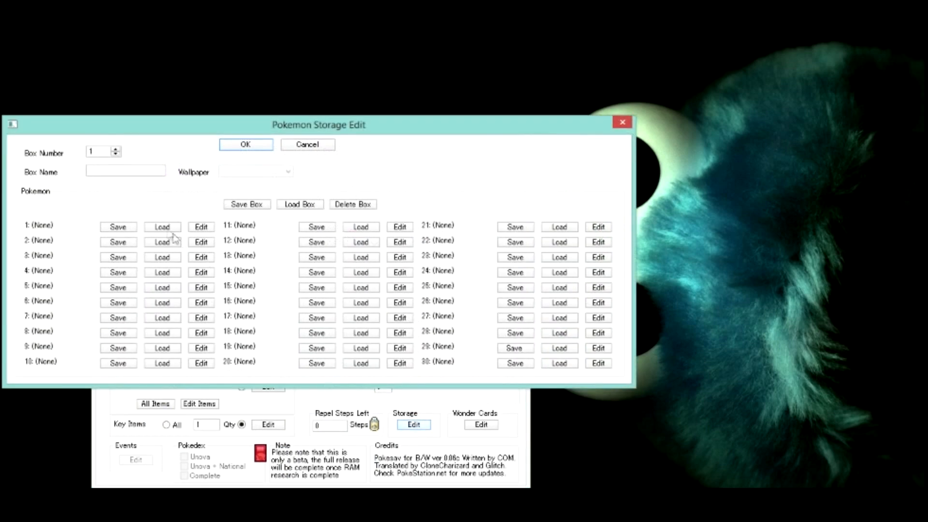
pyautogui.click(162, 229)
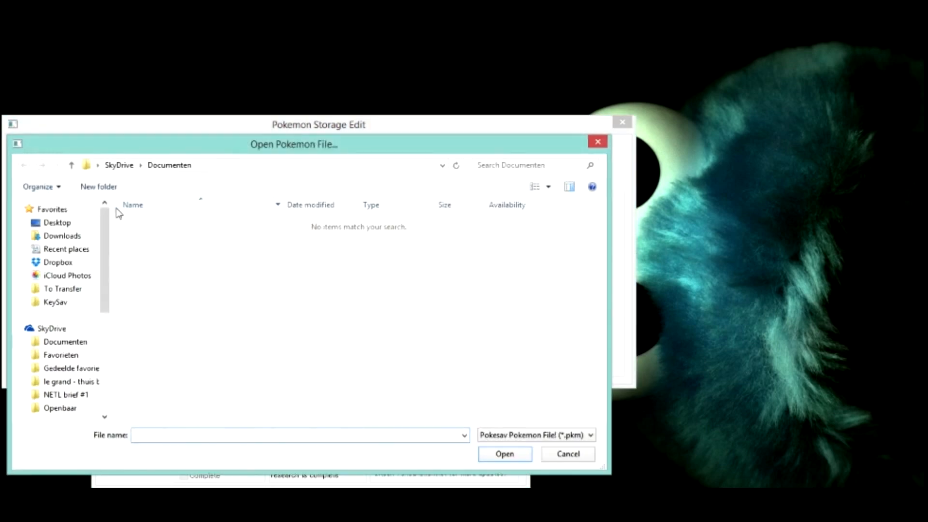
pyautogui.click(70, 290)
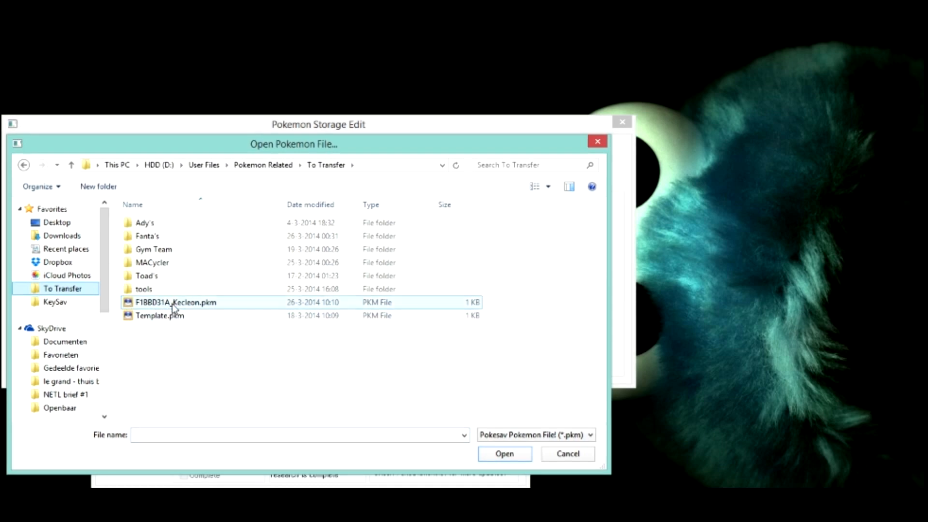
pyautogui.doubleClick(172, 303)
pyautogui.click(194, 227)
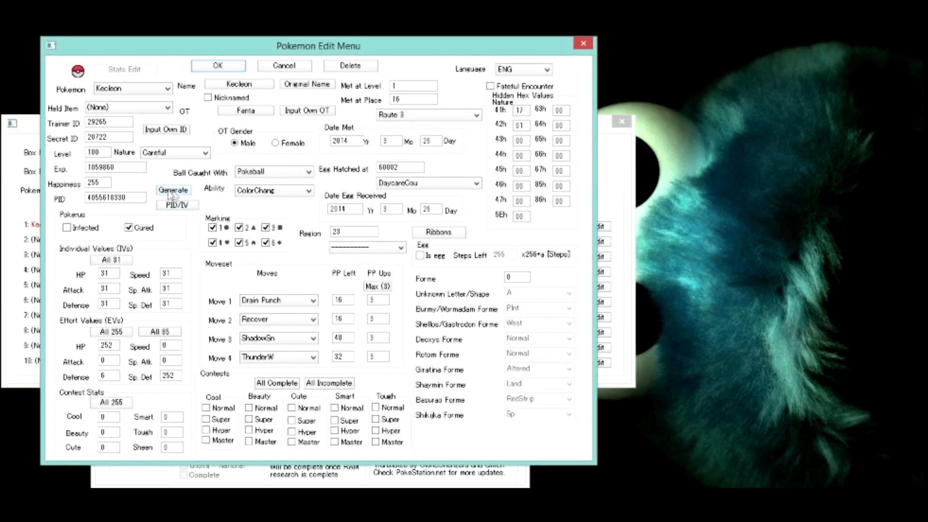
# Generate and apply a new PID for the Kecleon with Careful nature, Class 1, Male and Shiny, and accept the edit.
pyautogui.doubleClick(104, 197)
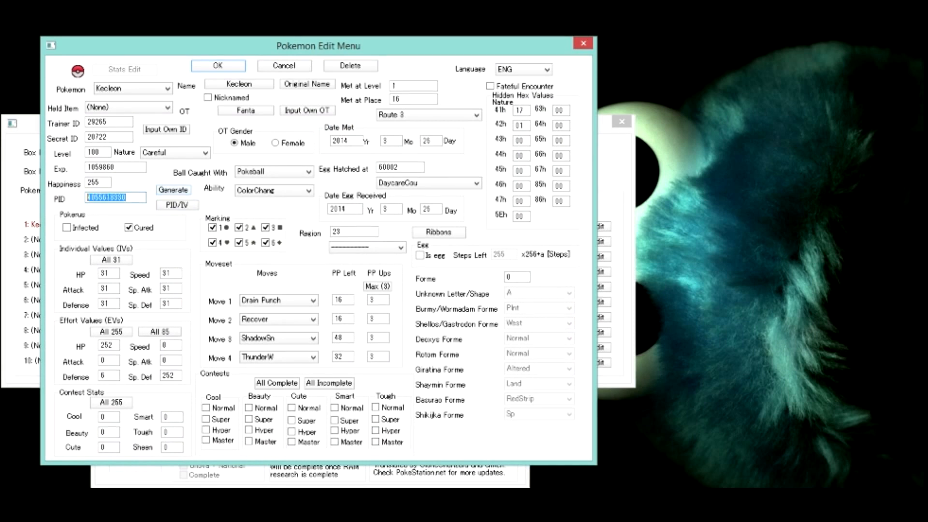
pyautogui.click(167, 192)
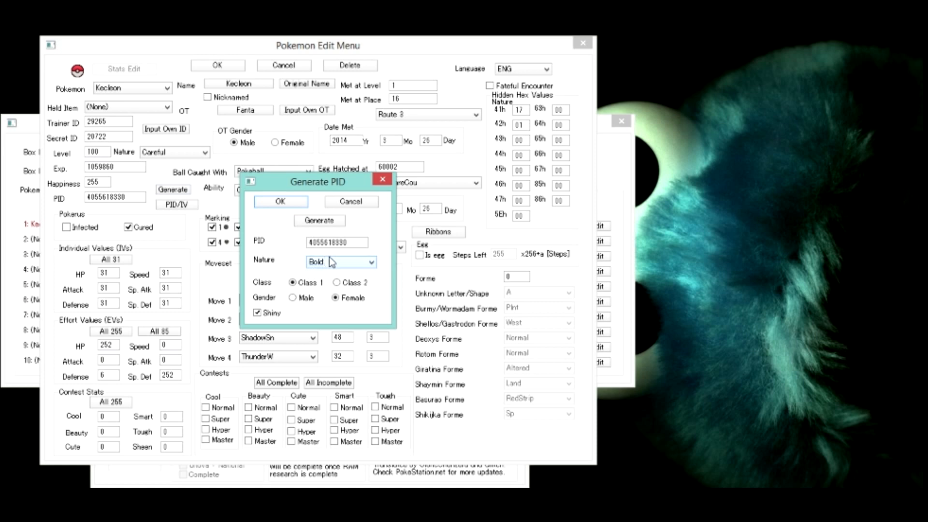
pyautogui.click(344, 261)
pyautogui.click(348, 266)
pyautogui.click(347, 264)
pyautogui.click(367, 311)
pyautogui.click(305, 298)
pyautogui.click(326, 225)
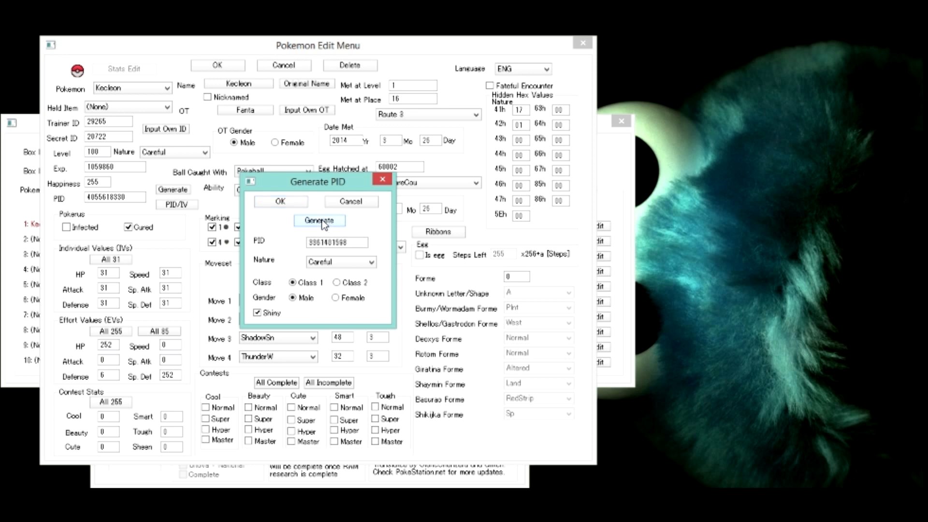
pyautogui.click(266, 197)
pyautogui.click(235, 70)
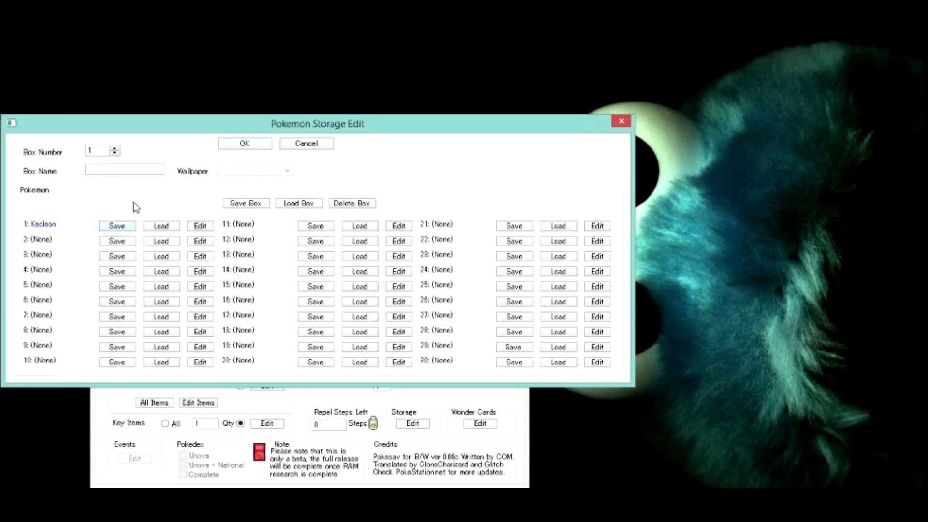
# Save the edited Kecleon over F1BBD31A_Kecleon.pkm in the To Transfer folder and close the storage editor.
pyautogui.click(123, 226)
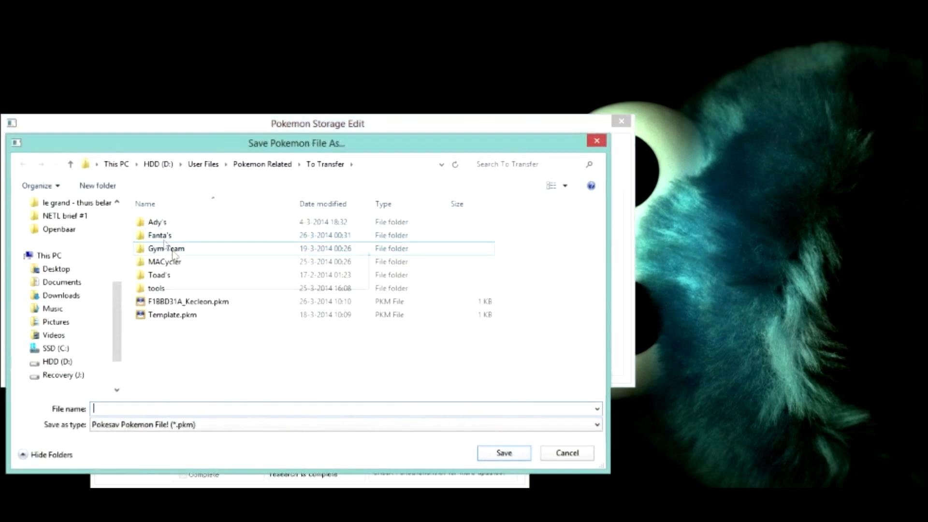
pyautogui.moveTo(193, 150); pyautogui.dragTo(318, 158)
pyautogui.doubleClick(319, 309)
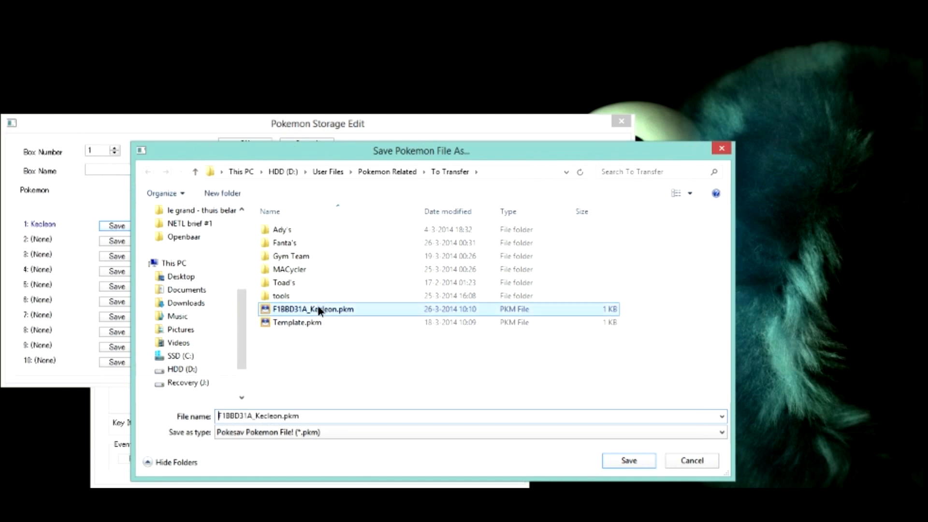
pyautogui.click(354, 261)
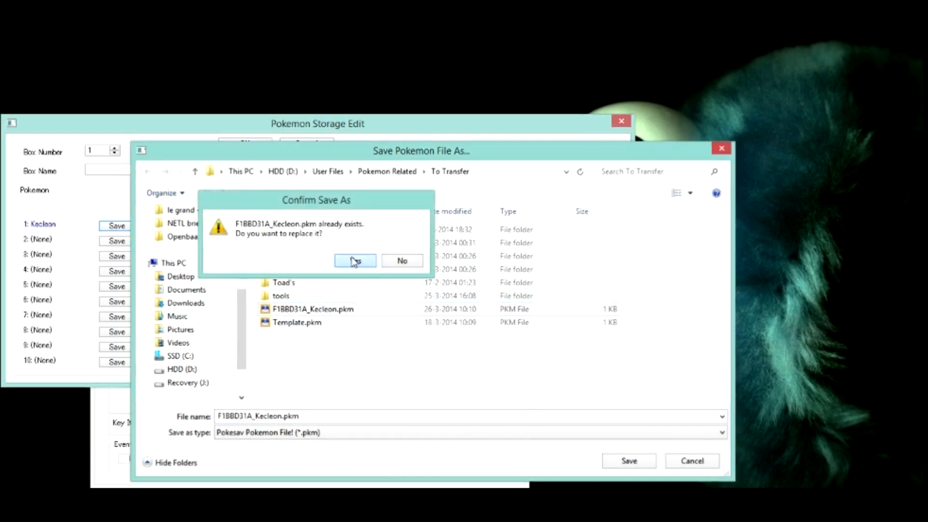
pyautogui.click(626, 125)
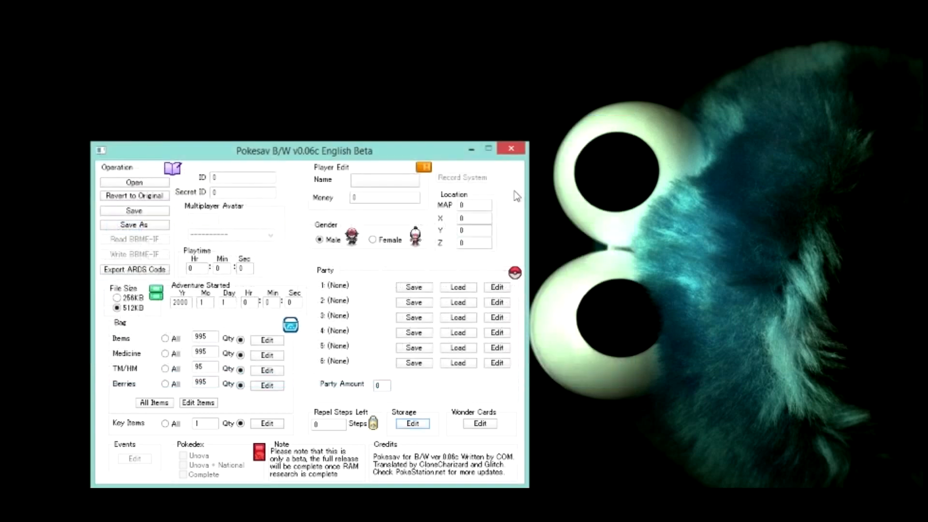
# Clear away Pokesav B/W and the extra generator window, and load F1BBD31A_Kecleon.pkm from the To Transfer folder into the remaining Pokémon Generator.
pyautogui.click(473, 150)
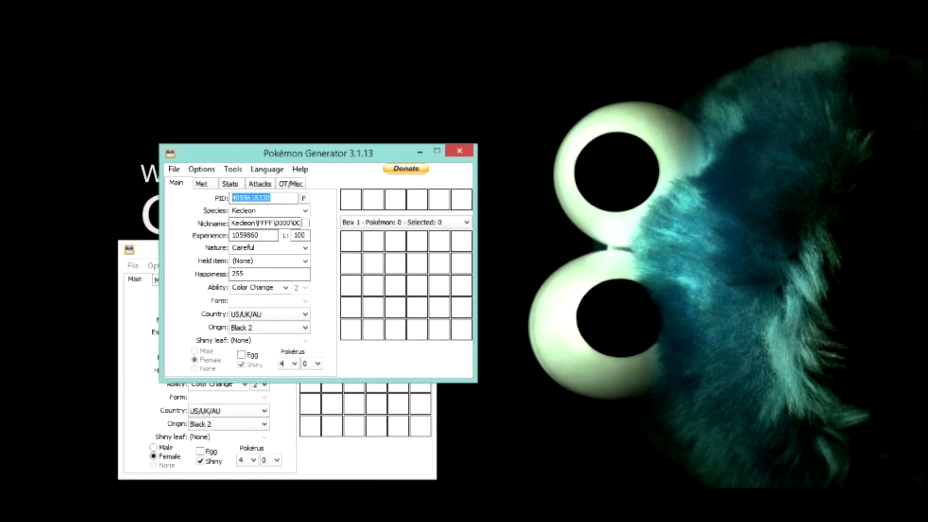
pyautogui.moveTo(390, 154); pyautogui.dragTo(588, 149)
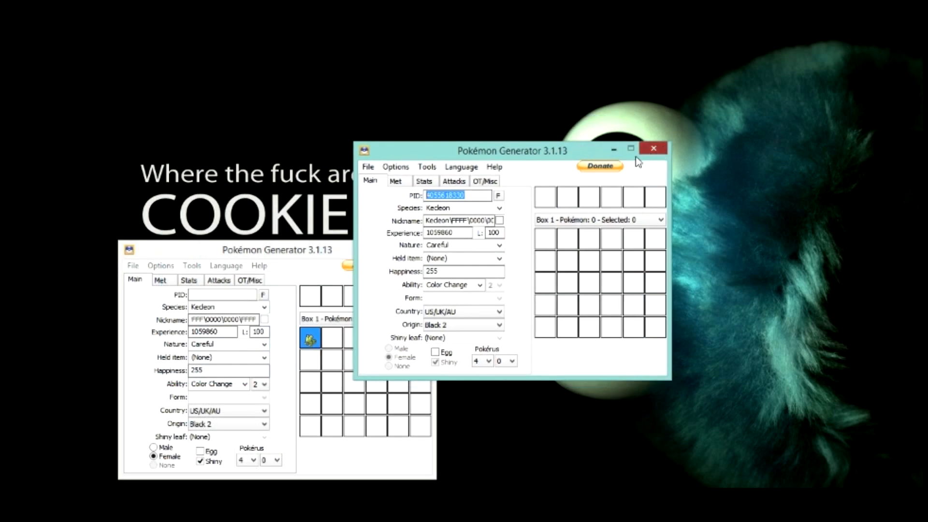
pyautogui.click(662, 146)
pyautogui.click(128, 267)
pyautogui.click(146, 282)
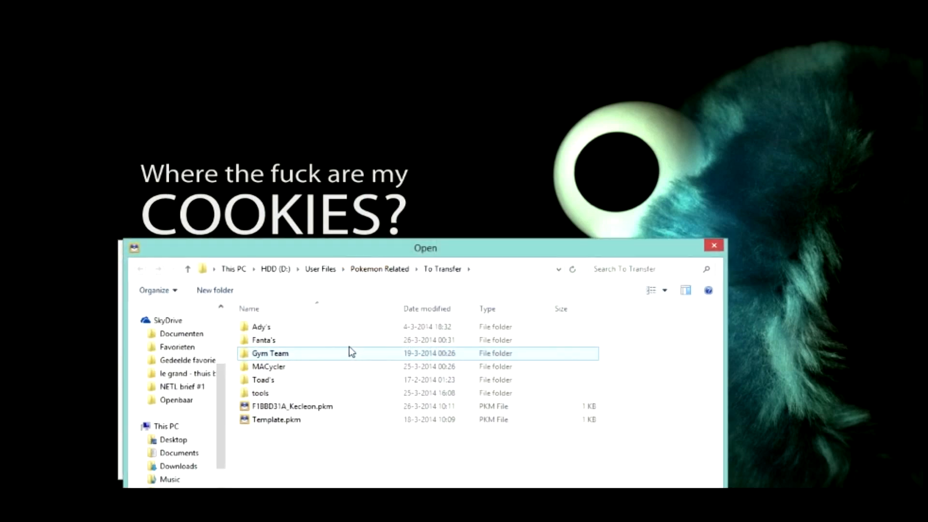
pyautogui.doubleClick(320, 406)
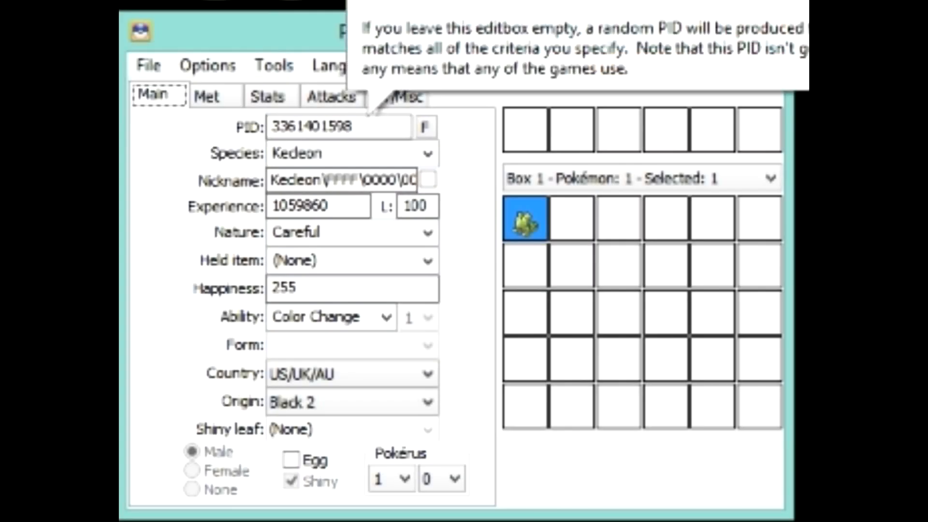
# Check the loaded Kecleon's new PID and set the box 1 slot 1 Pokémon from the current data.
pyautogui.moveTo(231, 294); pyautogui.dragTo(185, 300)
pyautogui.click(329, 126)
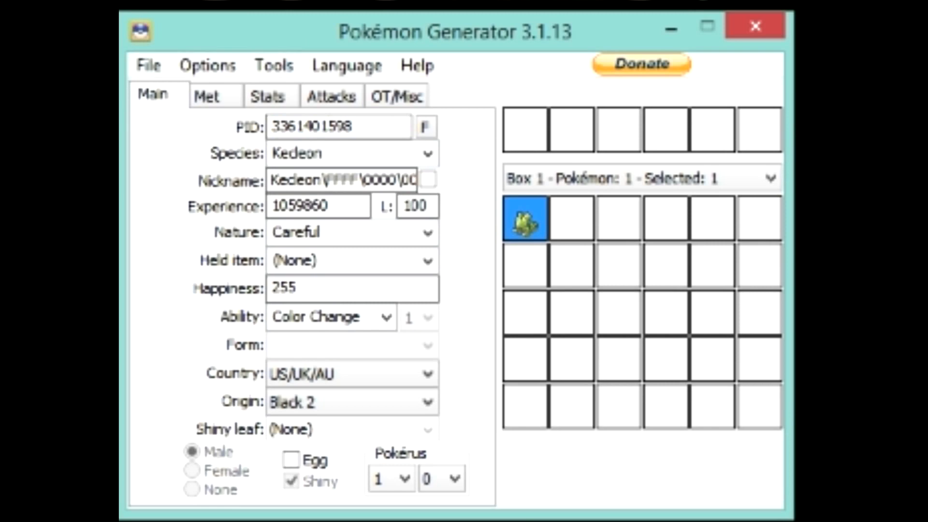
pyautogui.rightClick(526, 212)
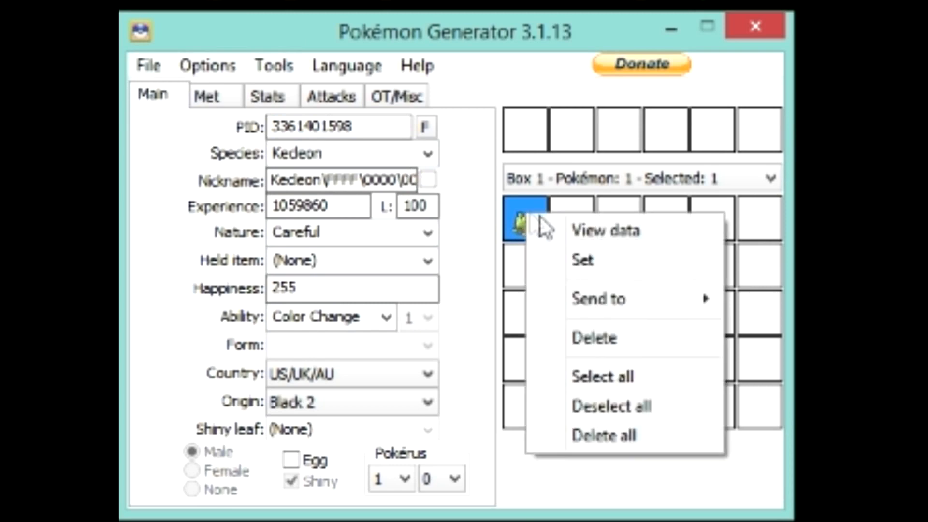
pyautogui.click(598, 260)
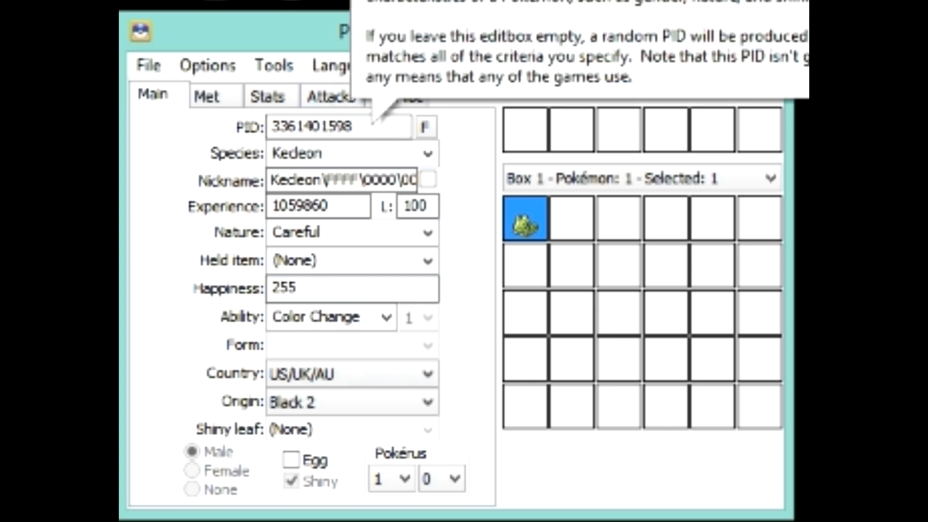
# Clear the Kecleon's PID, species, nickname, nature and ability for a new Pokémon.
pyautogui.moveTo(354, 127); pyautogui.dragTo(203, 145)
pyautogui.press('BackSpace')
pyautogui.press('Tab')
pyautogui.press('BackSpace')
pyautogui.press('Tab')
pyautogui.press('BackSpace')
pyautogui.press('Tab')
pyautogui.press('BackSpace')
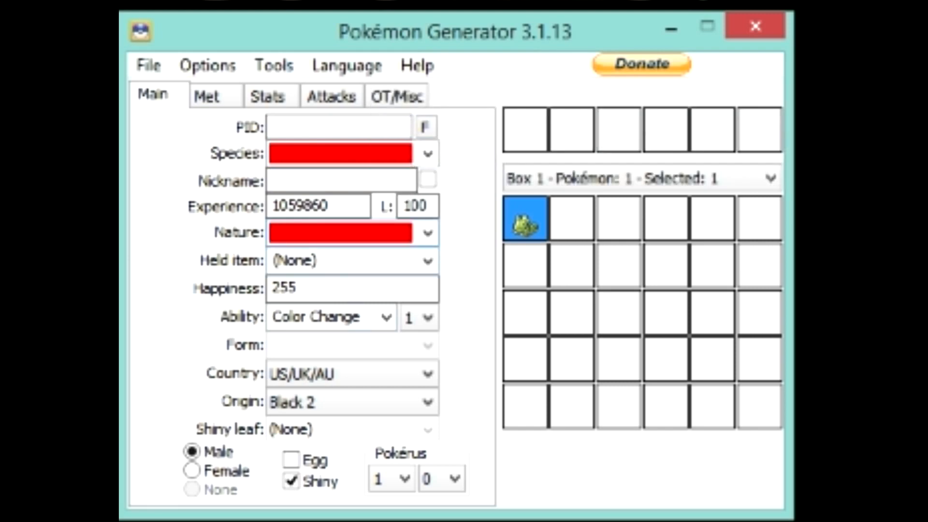
pyautogui.press('Tab')
pyautogui.press('BackSpace')
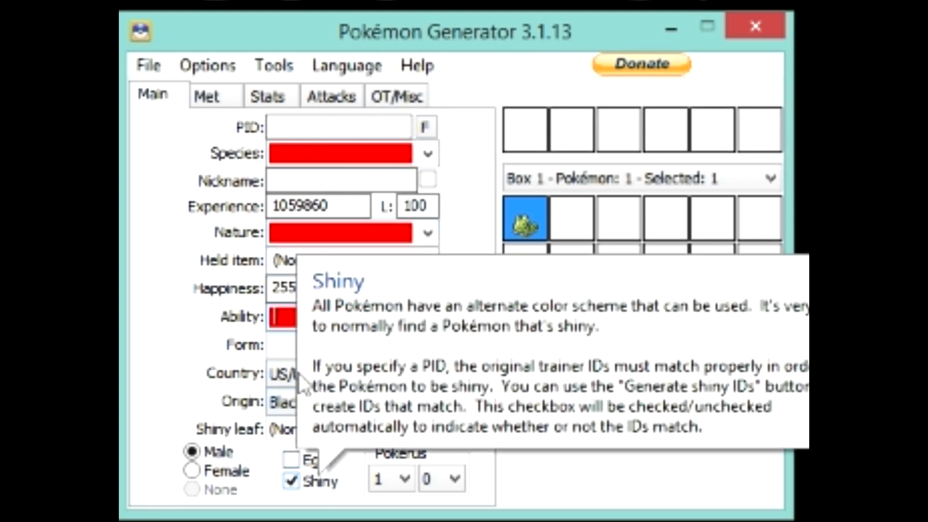
# Set the species to Aerodactyl and the nature to Adamant.
pyautogui.click(321, 156)
pyautogui.write('ae')
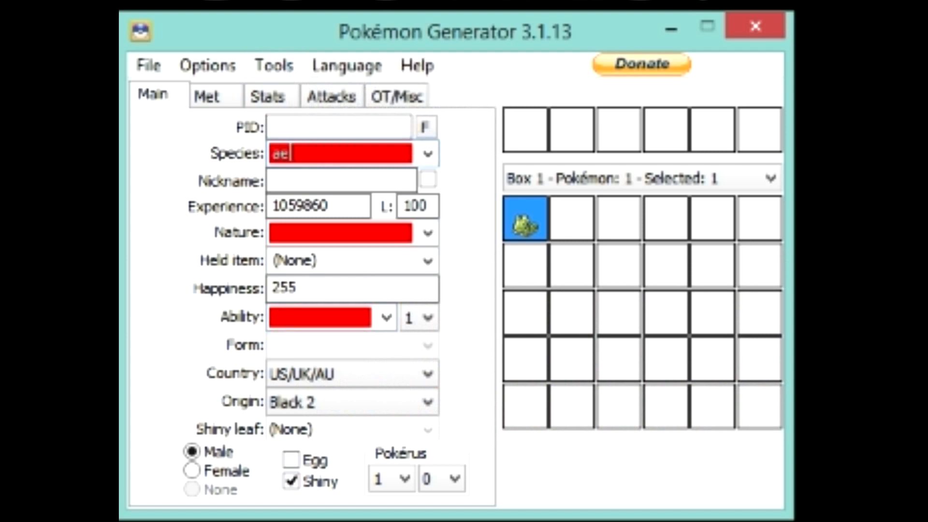
pyautogui.write('rodactykl')
pyautogui.press('Tab')
pyautogui.hotkey('shift', 'Tab')
pyautogui.press('Right')
pyautogui.press('BackSpace')
pyautogui.press('BackSpace')
pyautogui.write('l')
pyautogui.press('Tab')
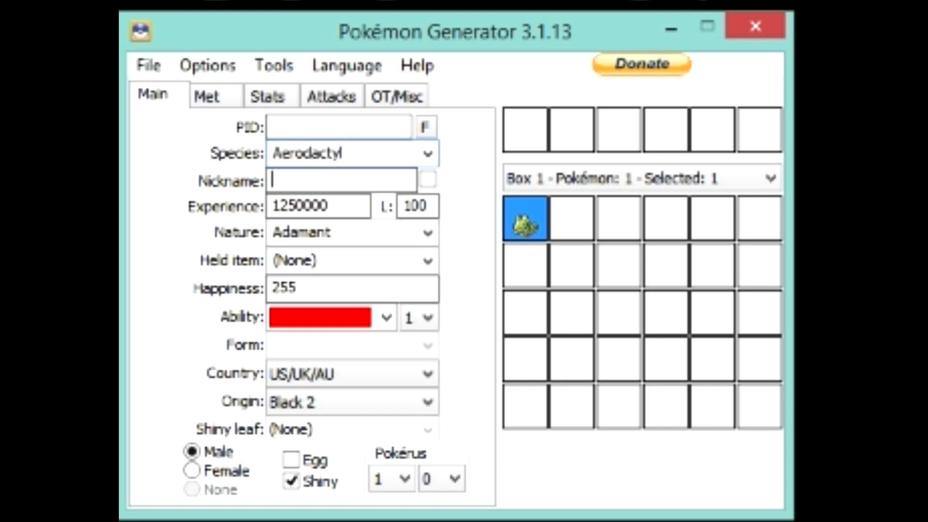
# Enter the nickname Aerodactyl followed by the terminator code \FFFF.
pyautogui.write('Aerodactyl\\\\')
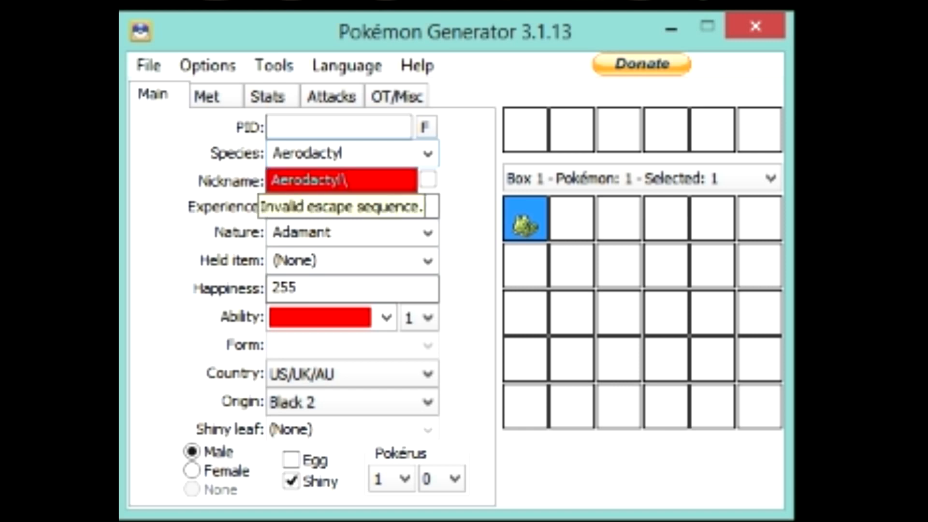
pyautogui.write('FFFF')
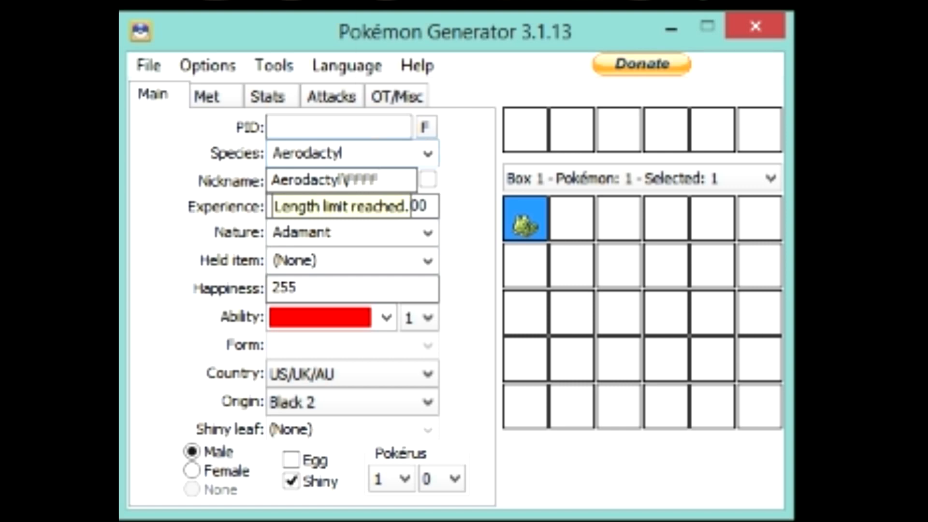
pyautogui.hotkey('shift', 'Left')
pyautogui.hotkey('shift', 'Left')
pyautogui.hotkey('shift', 'Left')
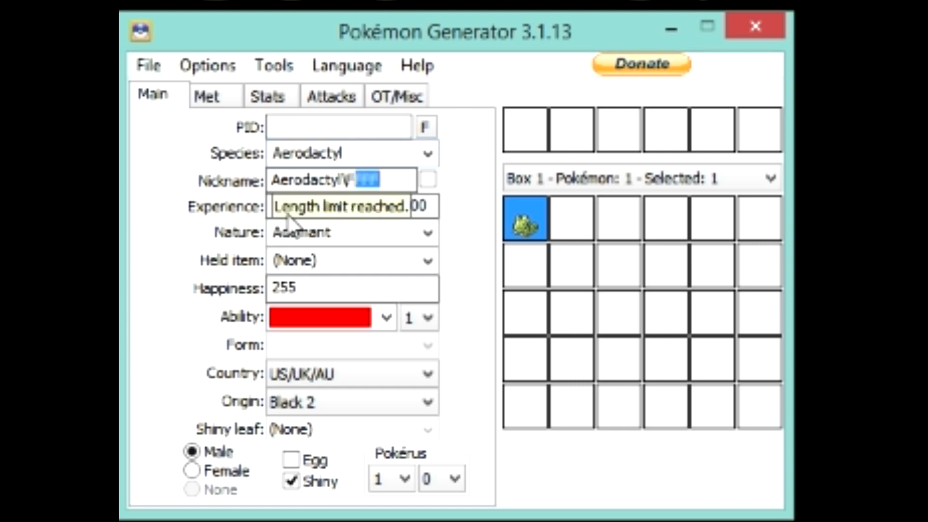
pyautogui.click(390, 181)
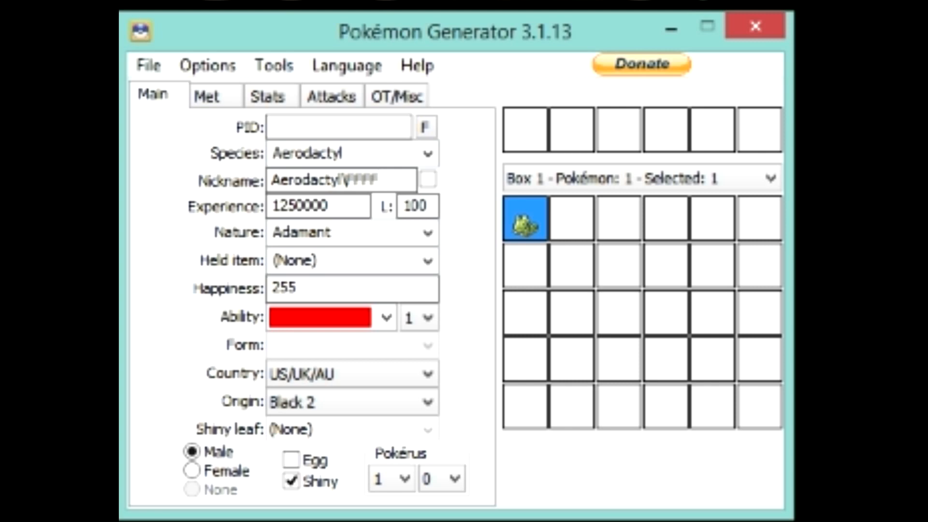
# Set Aerodactyl's ability to Unnerve and review its met and hatch details.
pyautogui.press('Tab')
pyautogui.press('Tab')
pyautogui.press('Tab')
pyautogui.press('Tab')
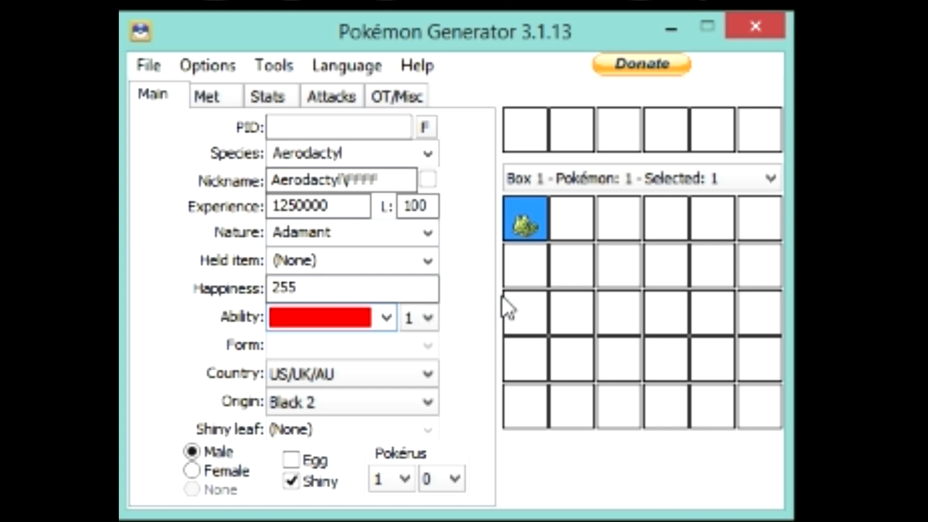
pyautogui.write('Pressure')
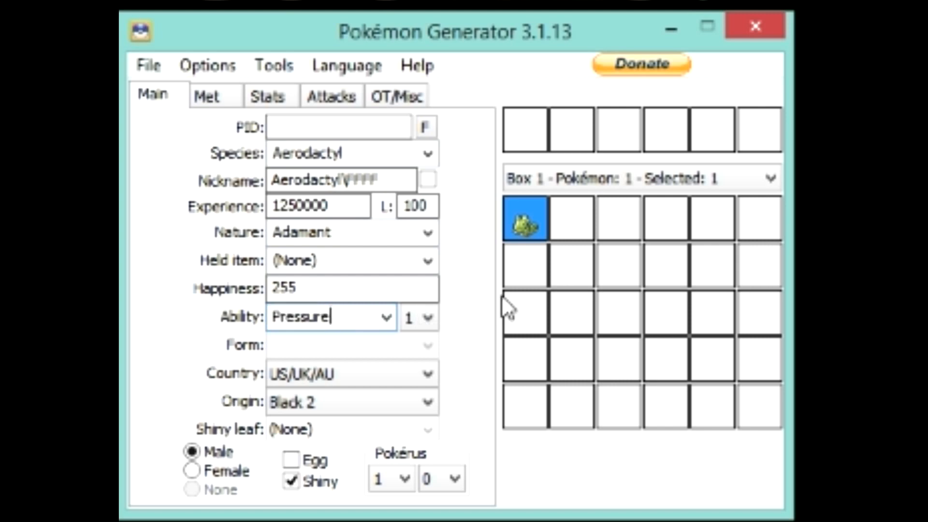
pyautogui.hotkey('ctrl', 'a')
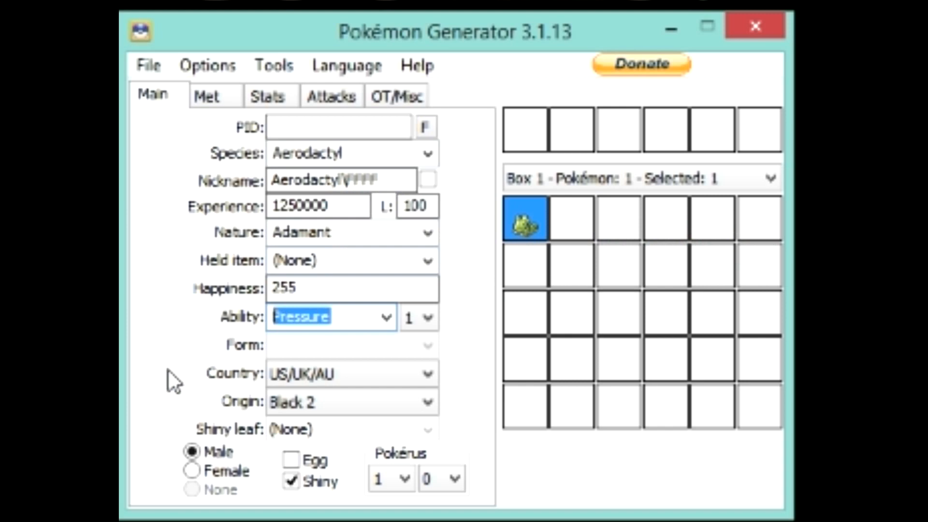
pyautogui.write('Unnerve')
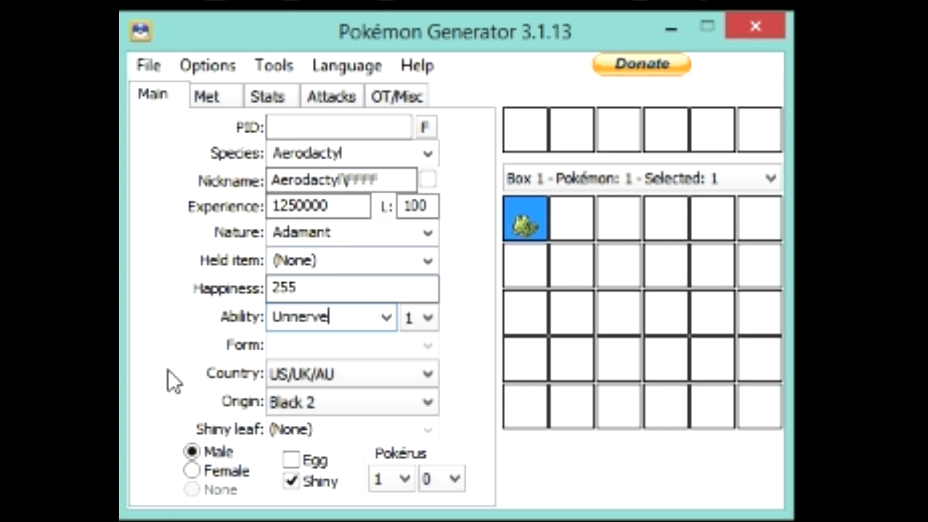
pyautogui.moveTo(239, 316)
pyautogui.click(210, 91)
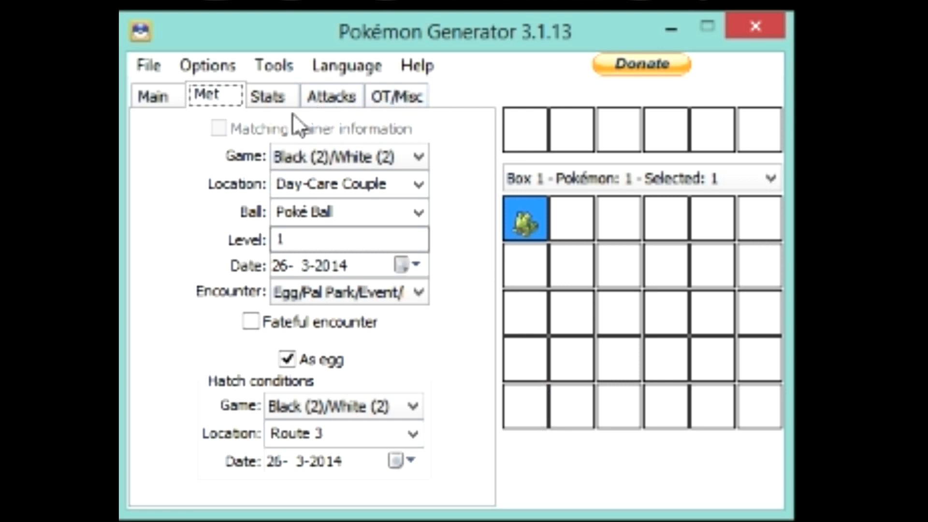
pyautogui.press('Tab')
pyautogui.click(347, 239)
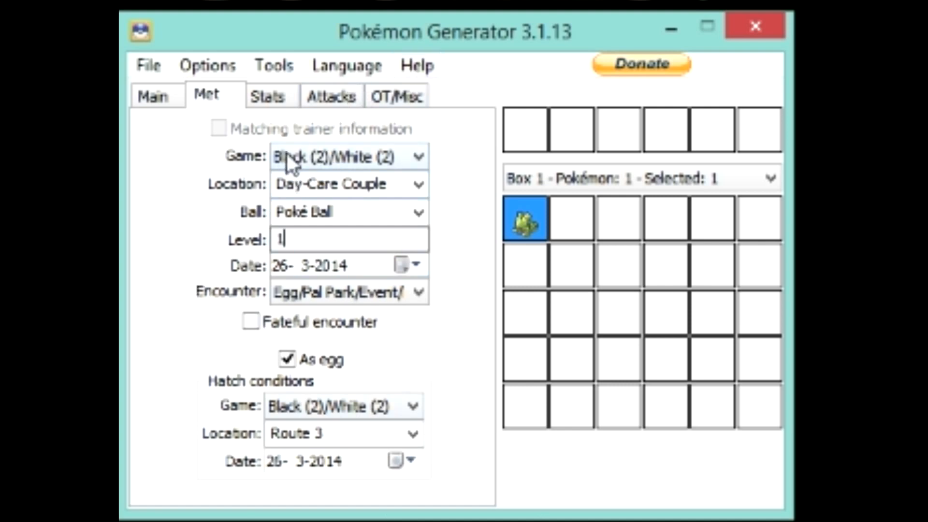
# Reset Aerodactyl's HP, Defense and Special Defense EVs to 0.
pyautogui.click(276, 98)
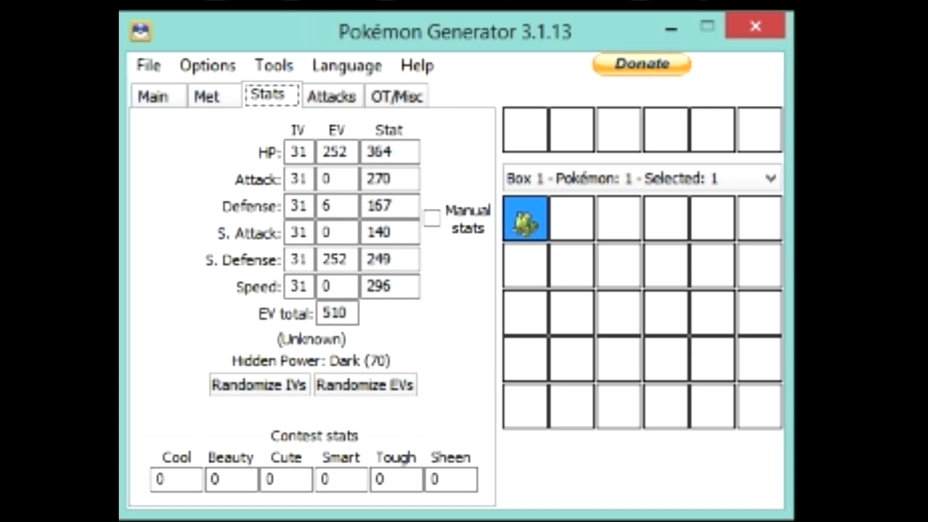
pyautogui.click(347, 151)
pyautogui.hotkey('shift', 'Home')
pyautogui.write('0')
pyautogui.click(332, 205)
pyautogui.press('BackSpace')
pyautogui.write('0')
pyautogui.click(348, 259)
pyautogui.press('BackSpace')
pyautogui.press('BackSpace')
pyautogui.press('BackSpace')
pyautogui.write('0')
# Set Aerodactyl's Speed and Attack EVs to 252 each and its HP EVs to 6.
pyautogui.click(338, 285)
pyautogui.press('BackSpace')
pyautogui.write('252')
pyautogui.click(338, 179)
pyautogui.press('BackSpace')
pyautogui.write('252')
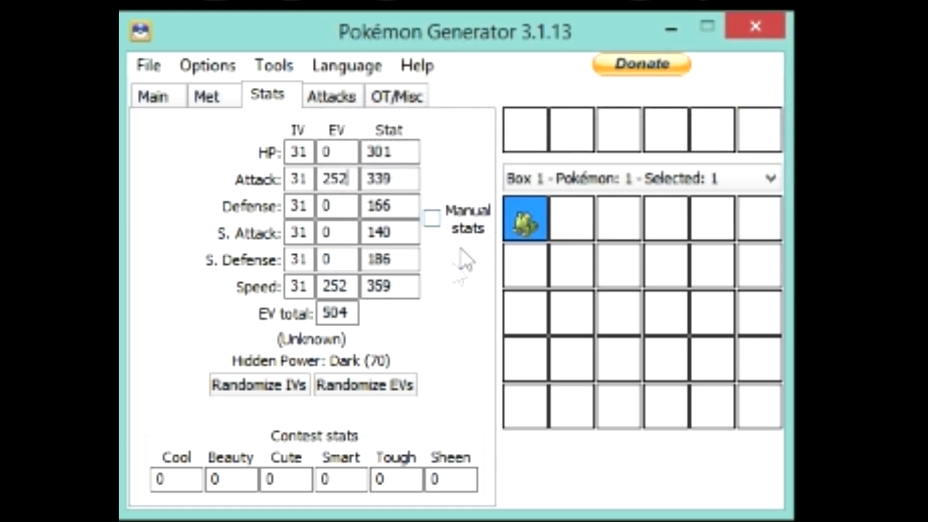
pyautogui.click(332, 152)
pyautogui.press('BackSpace')
pyautogui.write('6')
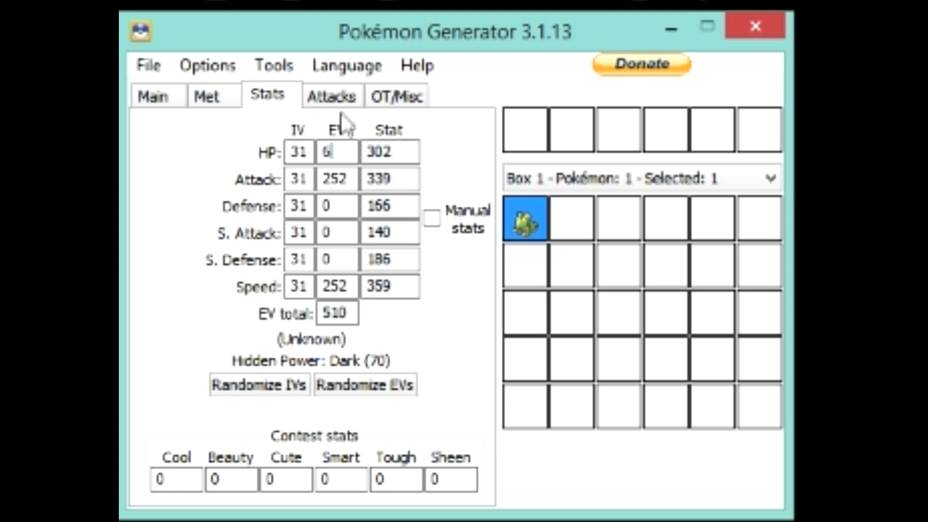
# Replace the first three attacks with Iron Head, Fire Fang and Crunch.
pyautogui.click(325, 95)
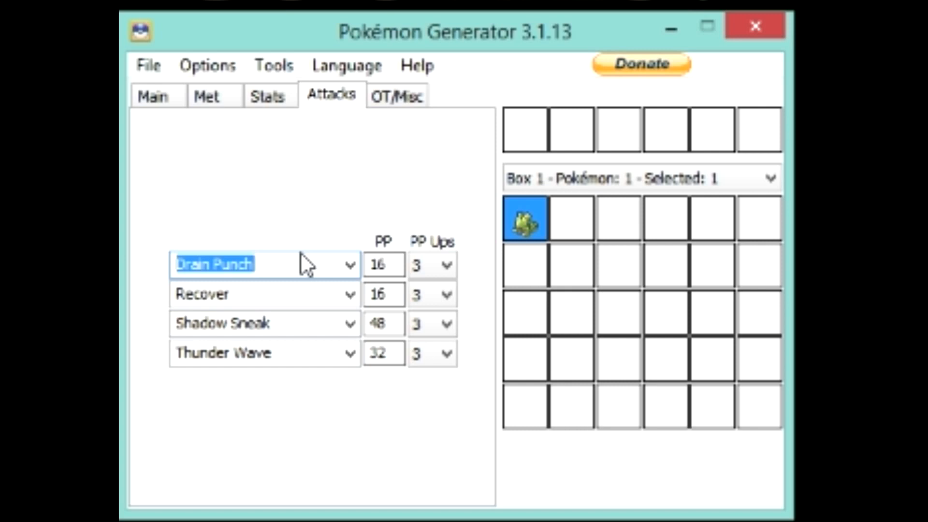
pyautogui.write('Iron Head')
pyautogui.press('Tab')
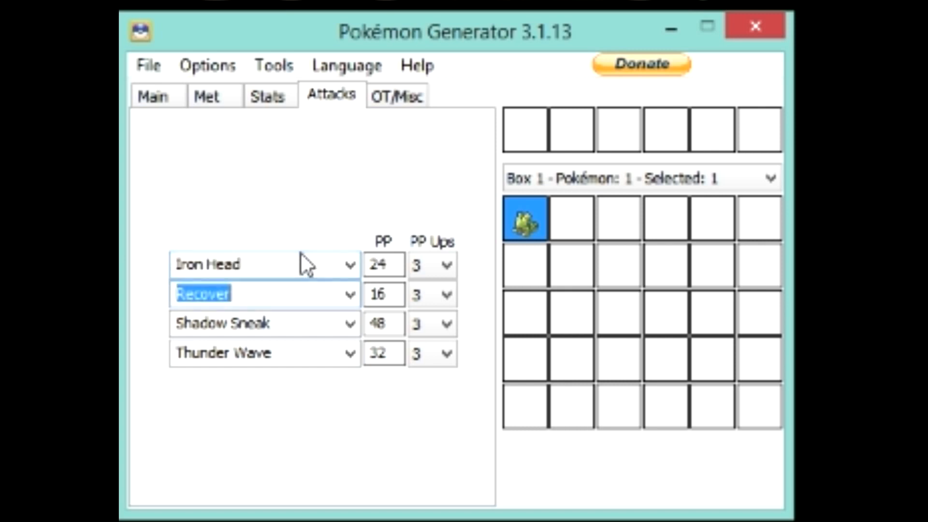
pyautogui.write('fire fang')
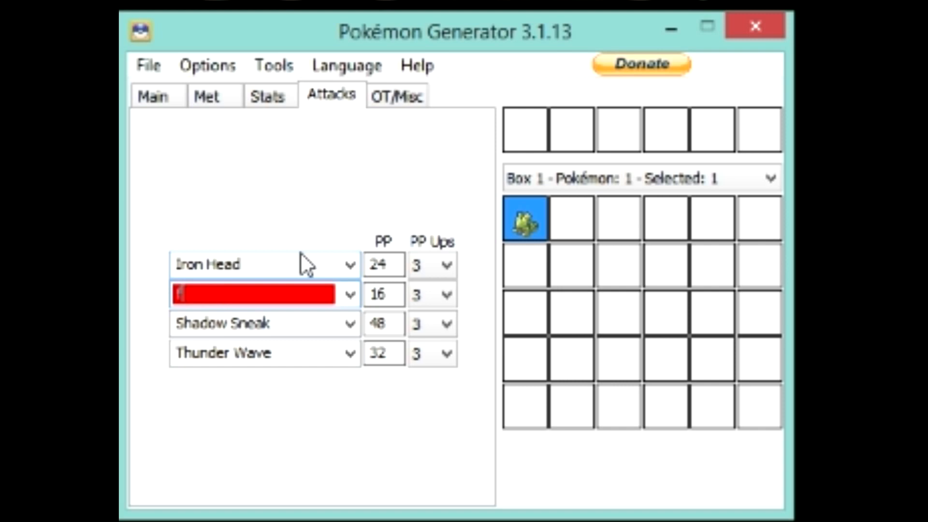
pyautogui.press('Tab')
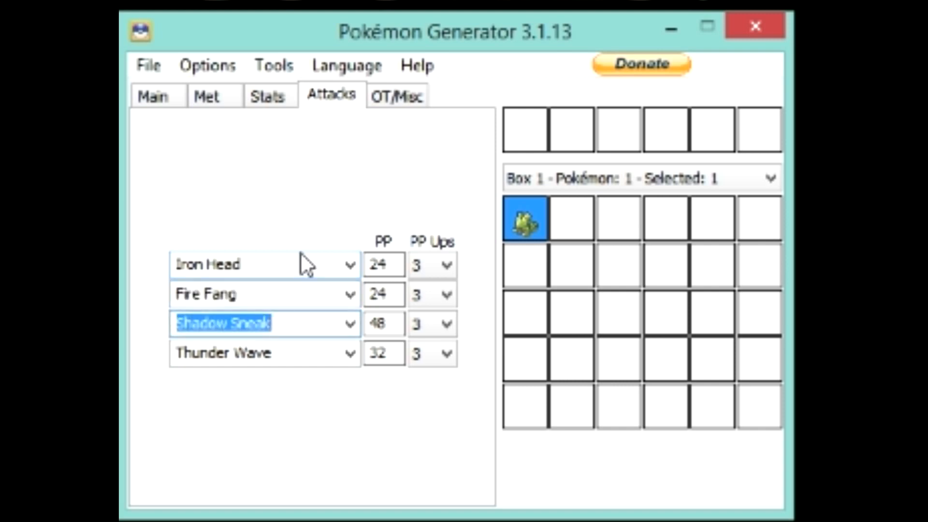
pyautogui.write('crunch')
pyautogui.press('Tab')
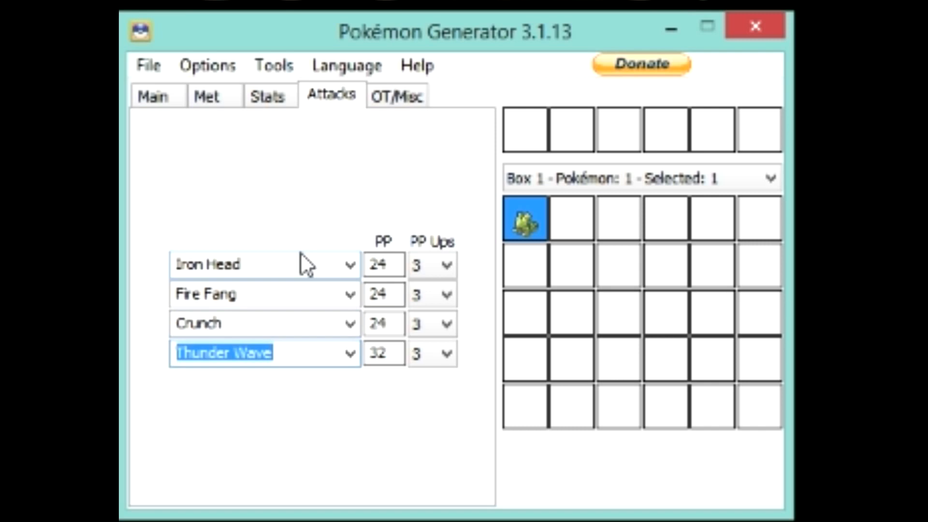
# Replace the fourth attack, Thunder Wave, with Aerial Ace.
pyautogui.click(276, 521)
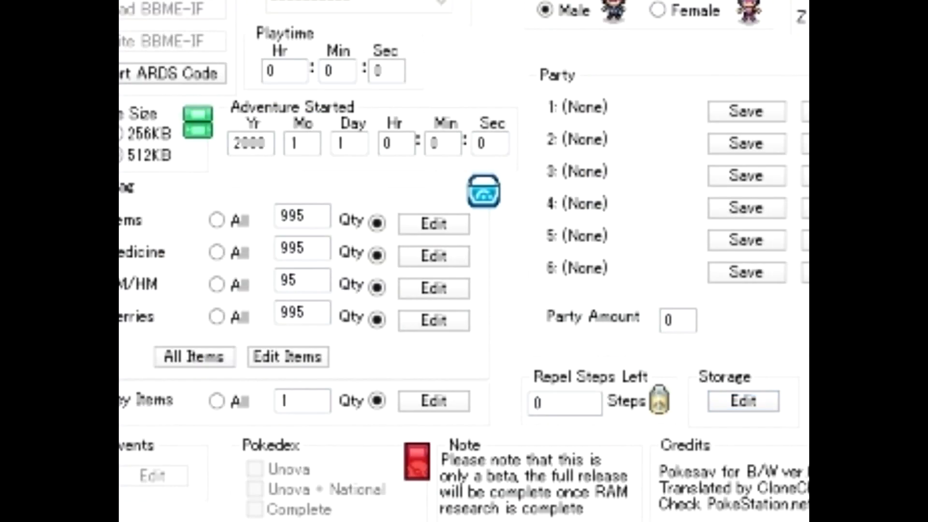
pyautogui.click(411, 521)
pyautogui.click(276, 521)
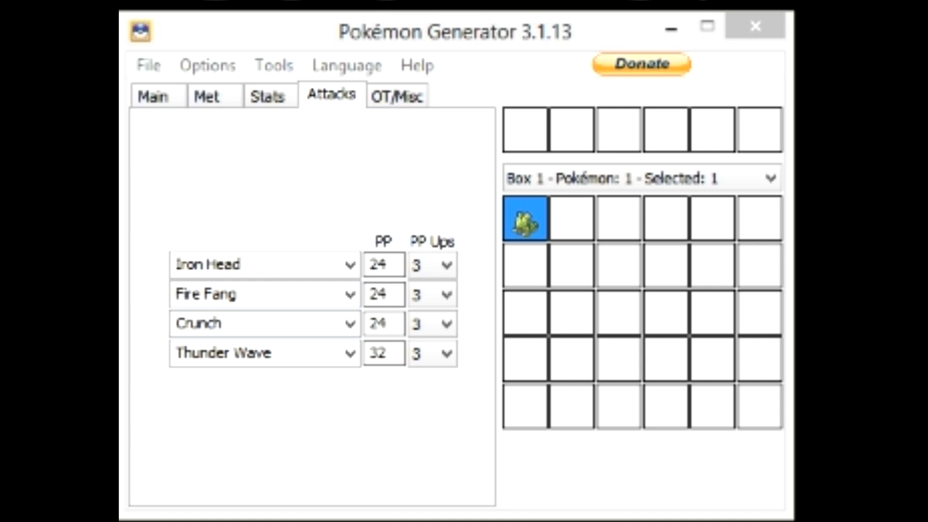
pyautogui.click(411, 521)
pyautogui.write('a')
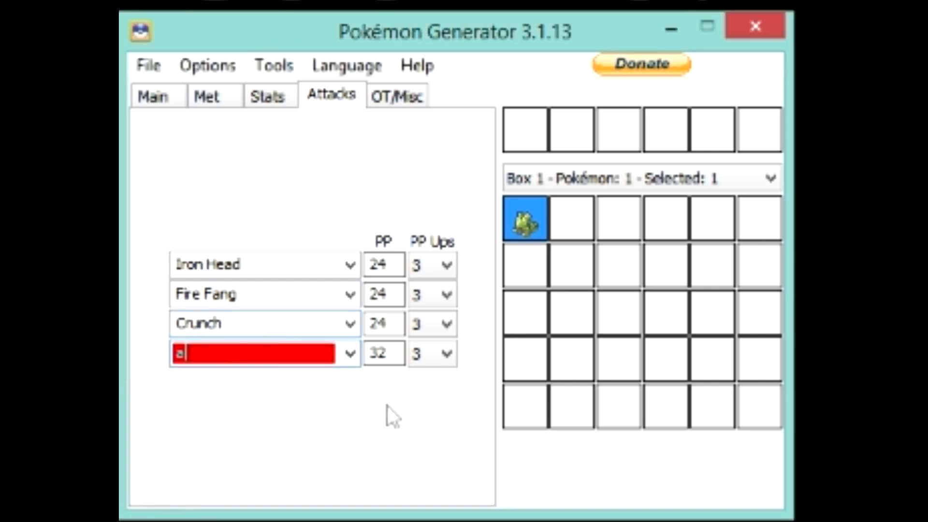
pyautogui.write('erial ace')
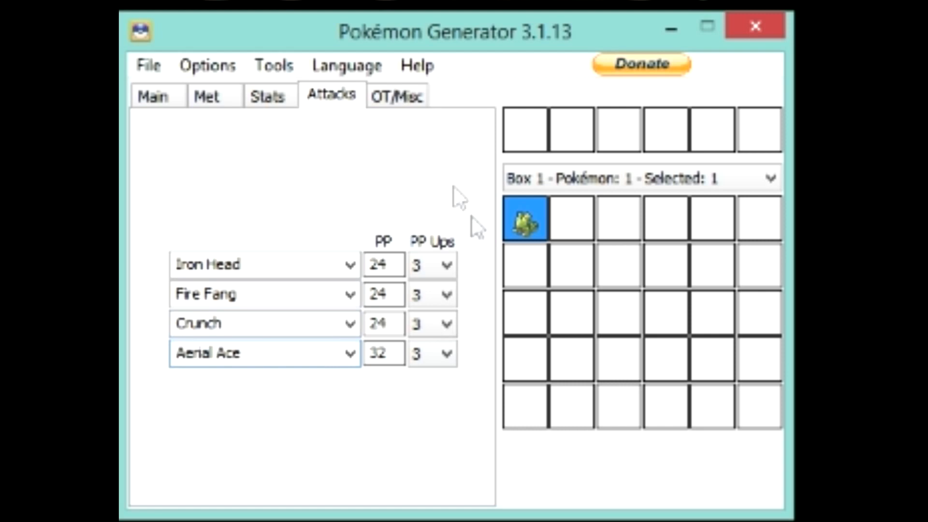
# Review the trainer information, extra bytes and markers, and return to Aerodactyl's main details.
pyautogui.click(406, 99)
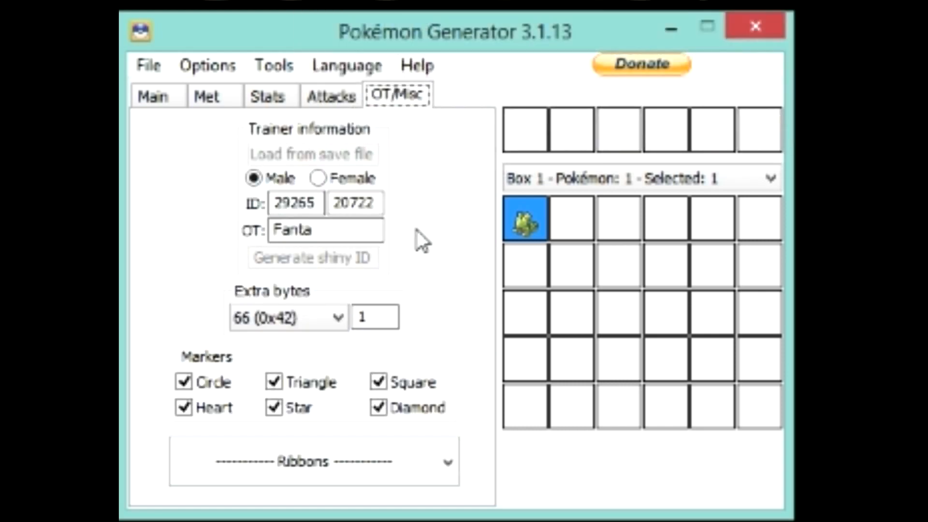
pyautogui.click(313, 229)
pyautogui.click(160, 97)
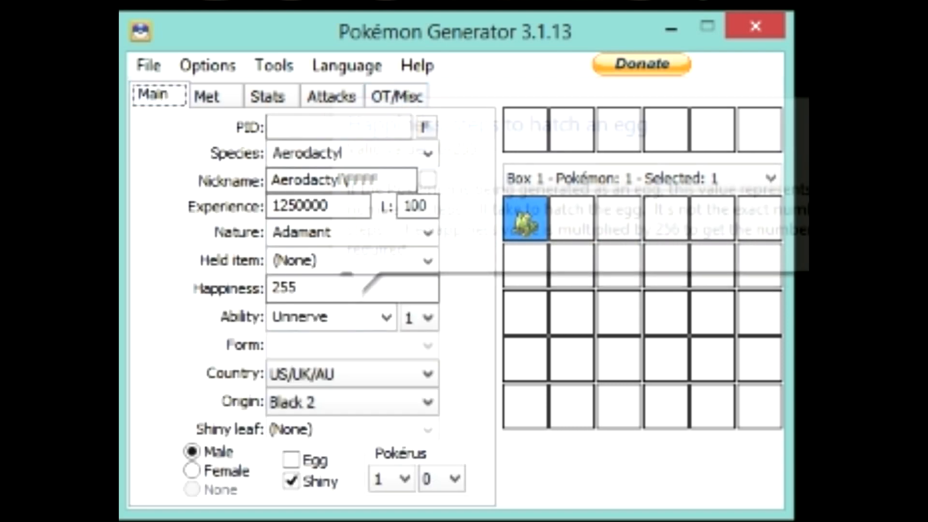
# Check the ability against extra byte 66 (0x42), and set Aerodactyl into the second slot of Box 1.
pyautogui.click(334, 319)
pyautogui.click(402, 107)
pyautogui.click(372, 316)
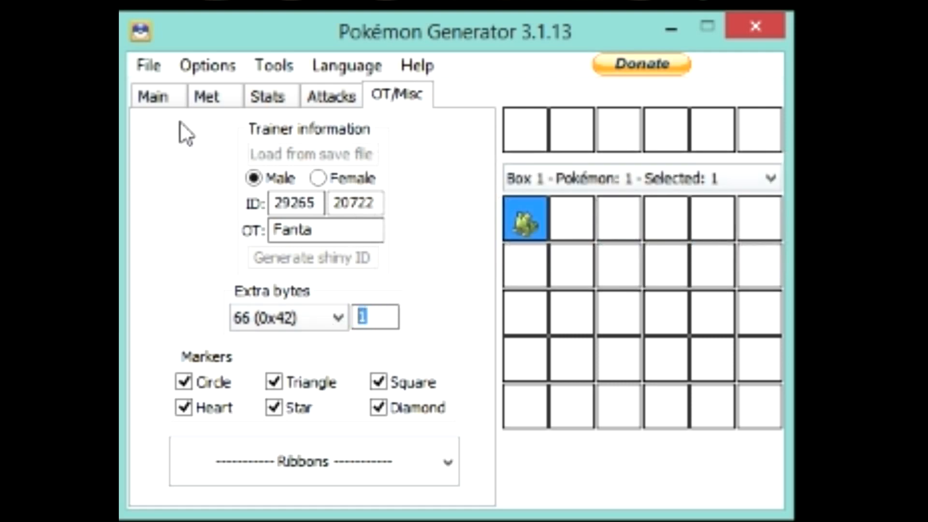
pyautogui.click(164, 96)
pyautogui.rightClick(564, 228)
pyautogui.click(617, 269)
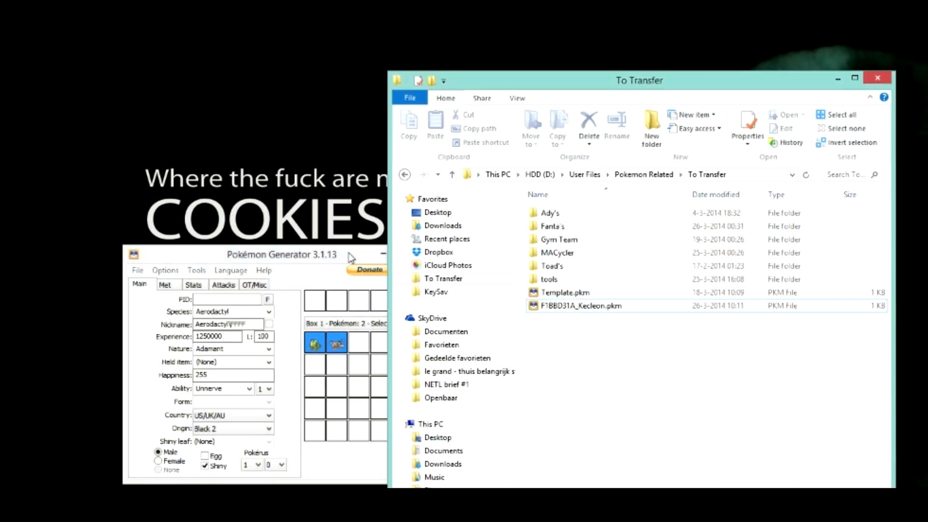
# Export Aerodactyl from Box 1 into the To Transfer folder as a PKM file.
pyautogui.moveTo(350, 256); pyautogui.dragTo(211, 233)
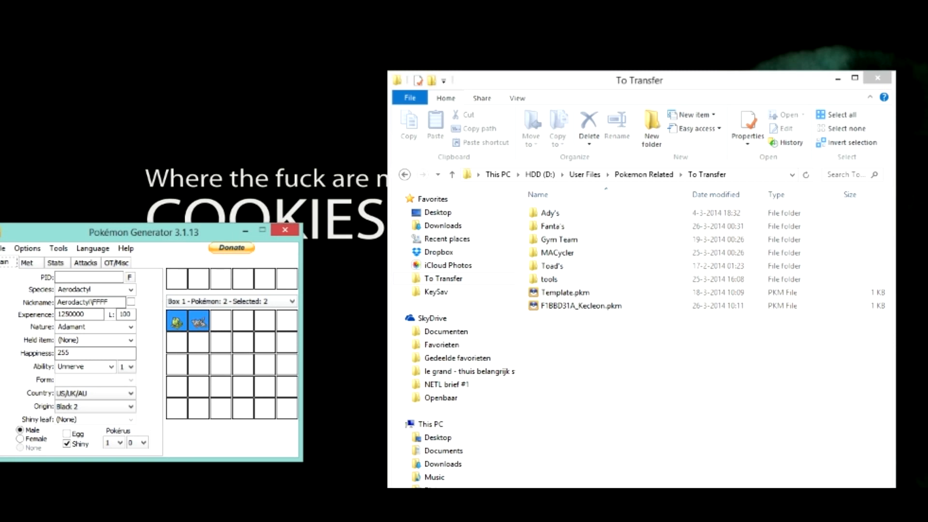
pyautogui.moveTo(199, 321); pyautogui.dragTo(580, 355)
pyautogui.click(4, 248)
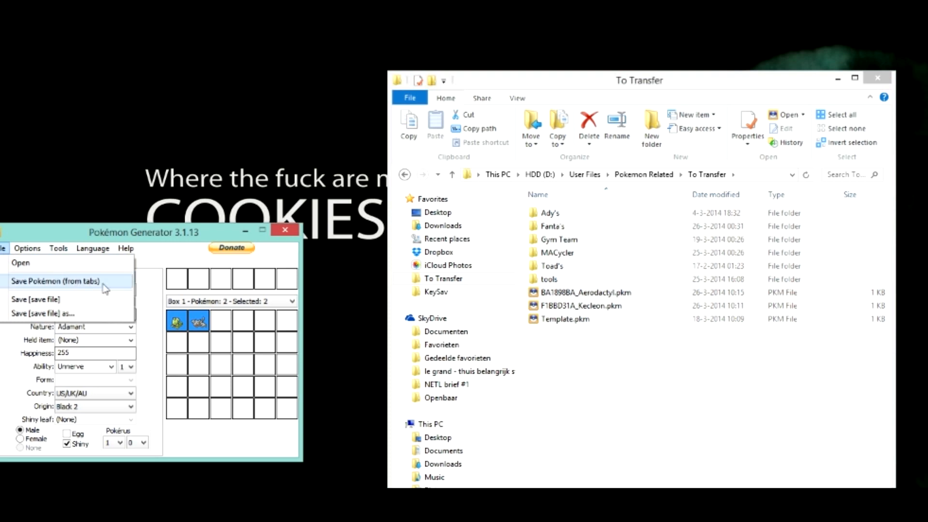
pyautogui.click(227, 332)
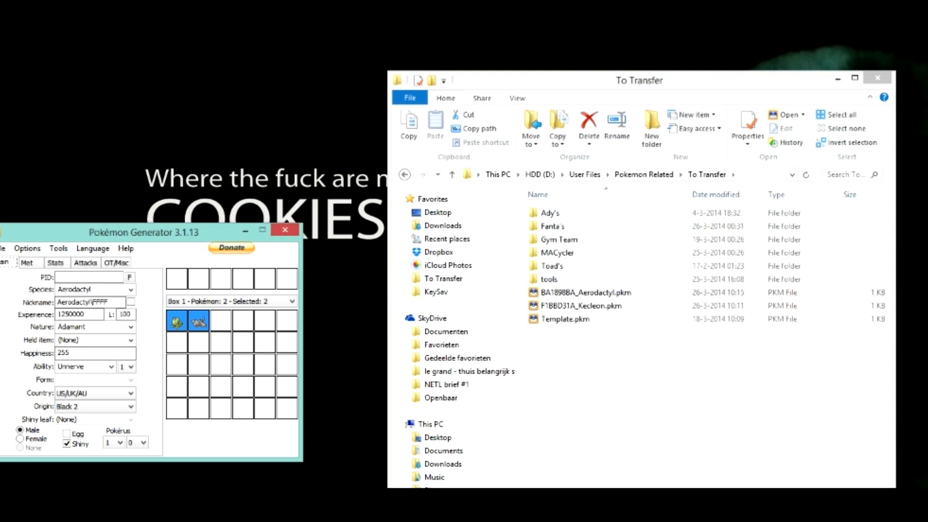
# Switch to Pokesav B/W, load BA1898BA_Aerodactyl.pkm into the first storage slot and open it for editing.
pyautogui.click(328, 503)
pyautogui.click(420, 429)
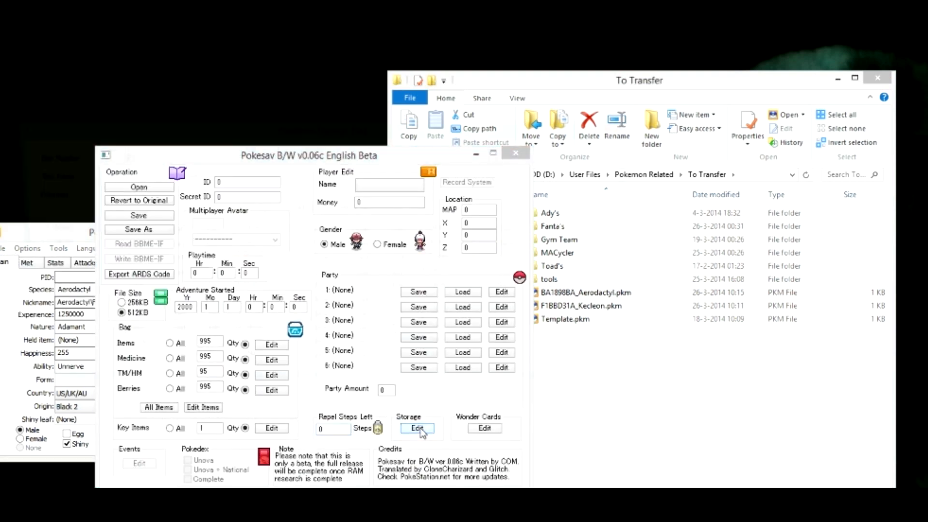
pyautogui.click(170, 230)
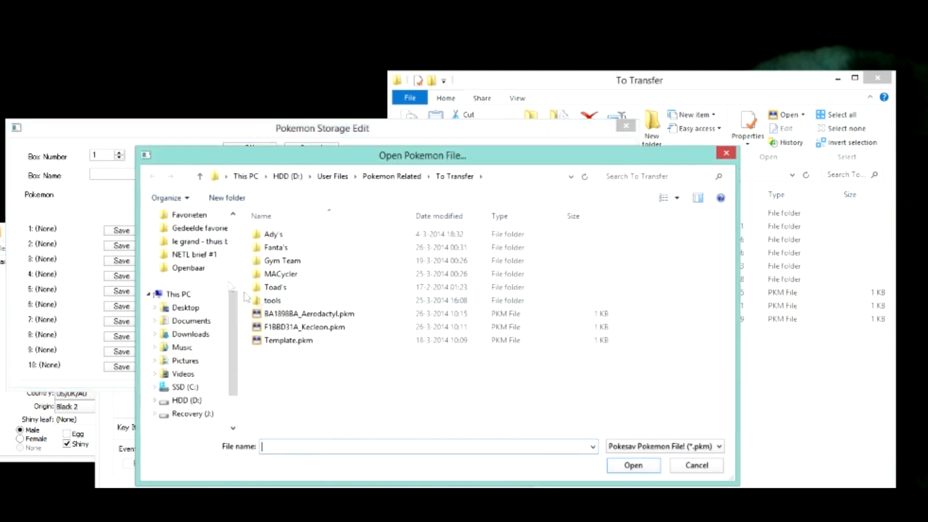
pyautogui.doubleClick(309, 314)
pyautogui.click(204, 230)
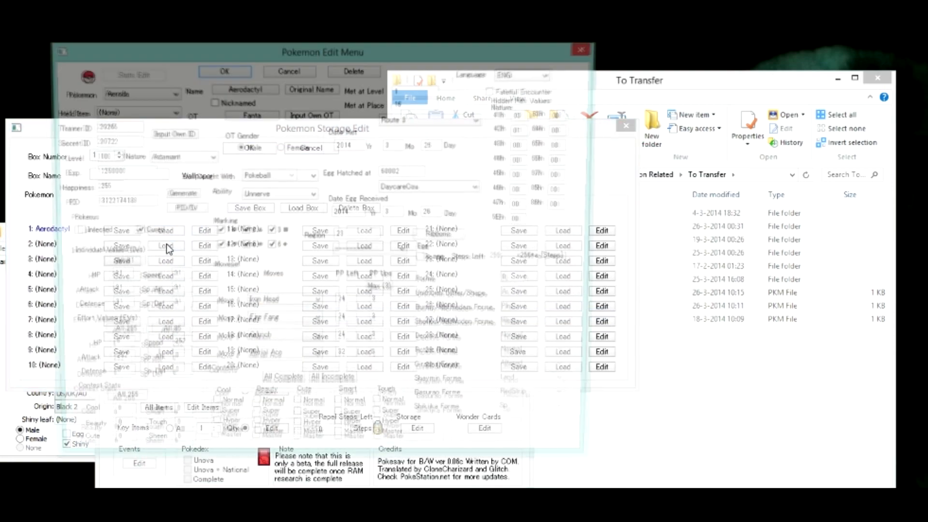
# Generate a shiny male PID with Adamant nature and apply it to Aerodactyl.
pyautogui.click(177, 194)
pyautogui.click(359, 268)
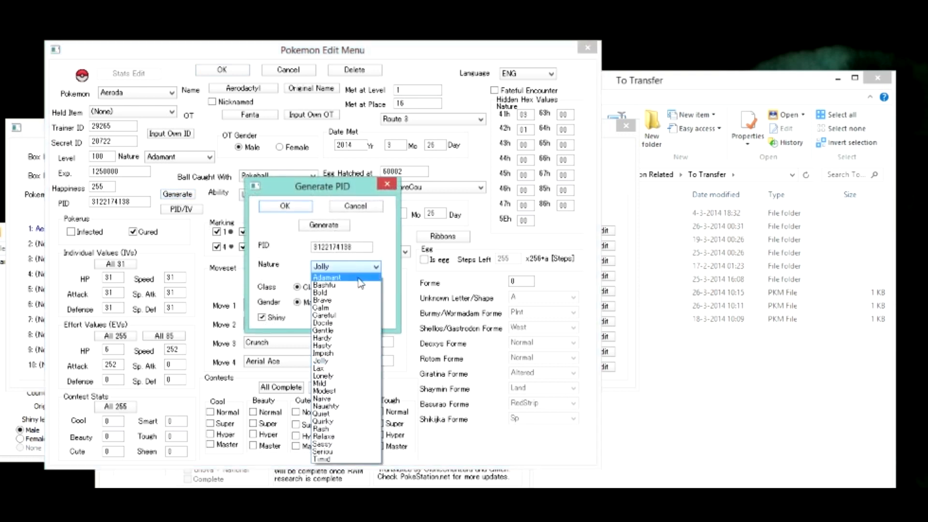
pyautogui.click(359, 278)
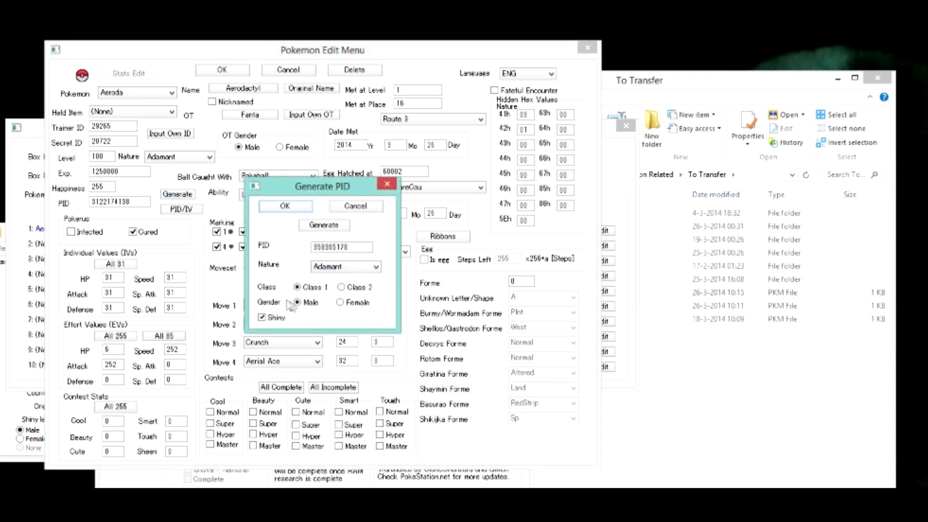
pyautogui.click(317, 226)
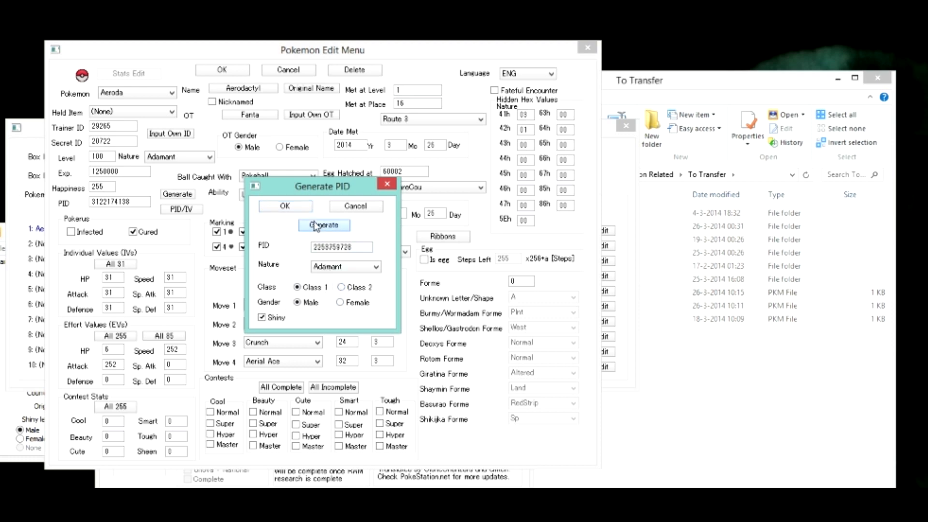
pyautogui.click(286, 207)
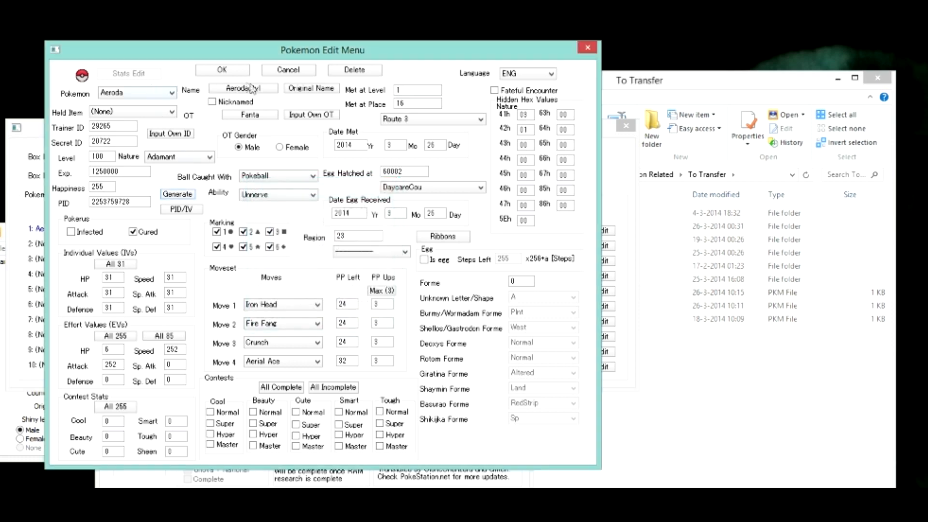
pyautogui.click(232, 72)
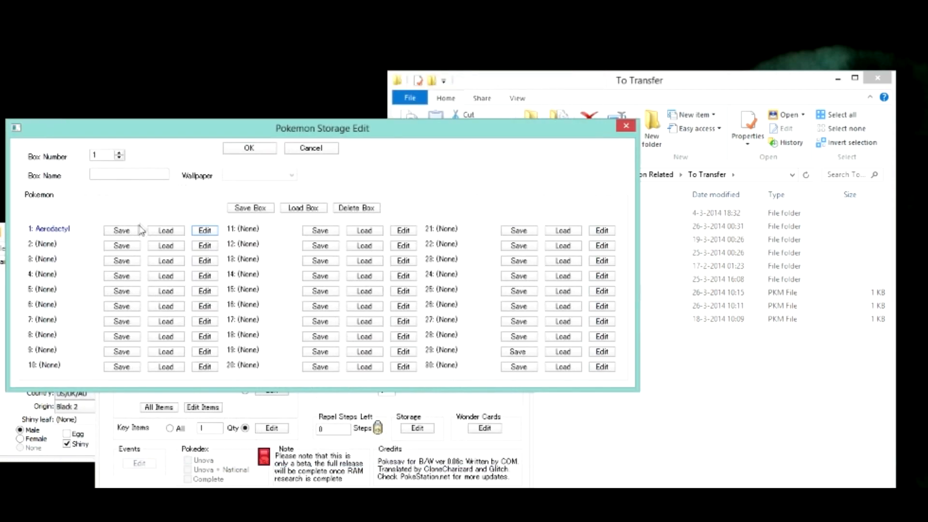
# Save the edited Aerodactyl over BA1898BA_Aerodactyl.pkm, and close the storage editor and minimize Pokesav.
pyautogui.click(122, 230)
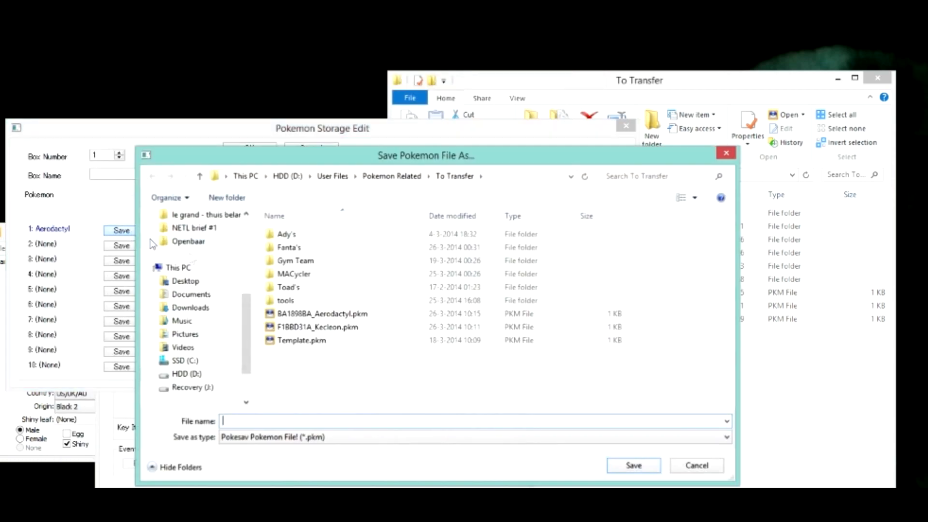
pyautogui.doubleClick(324, 314)
pyautogui.click(366, 266)
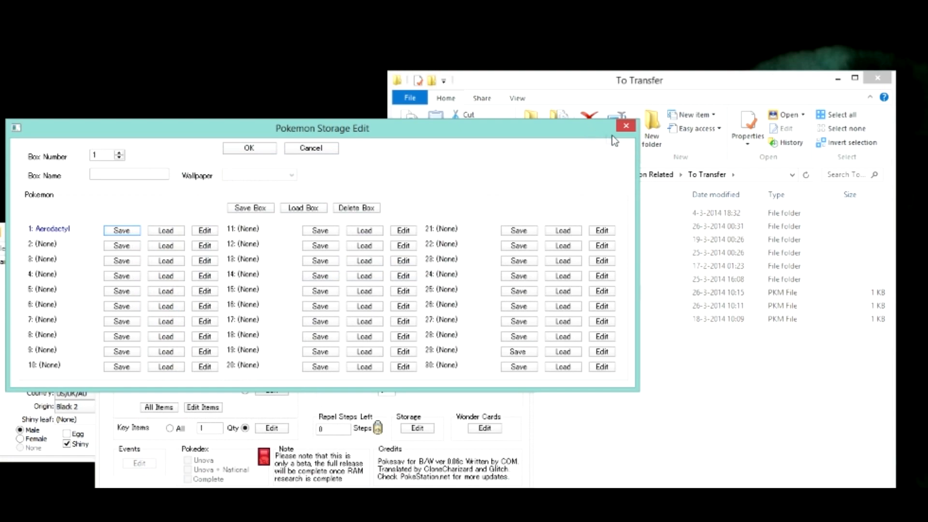
pyautogui.click(625, 128)
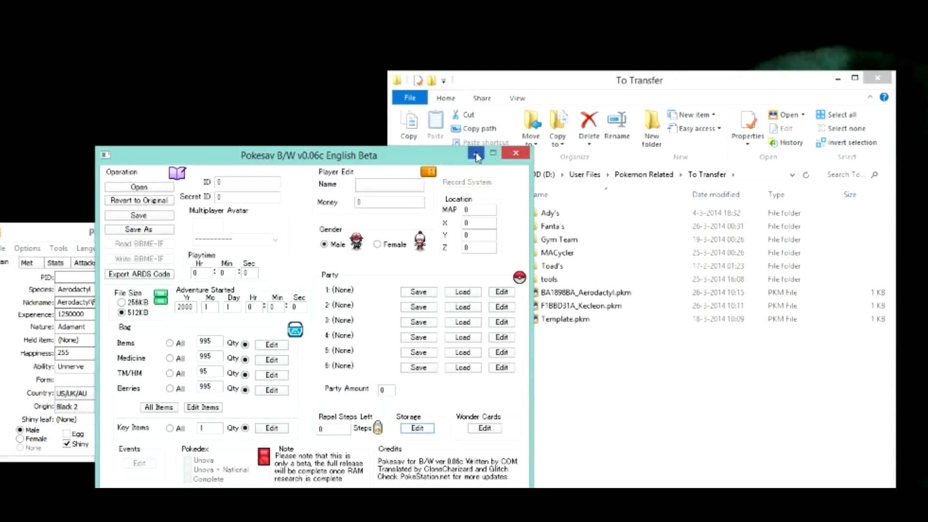
pyautogui.click(476, 153)
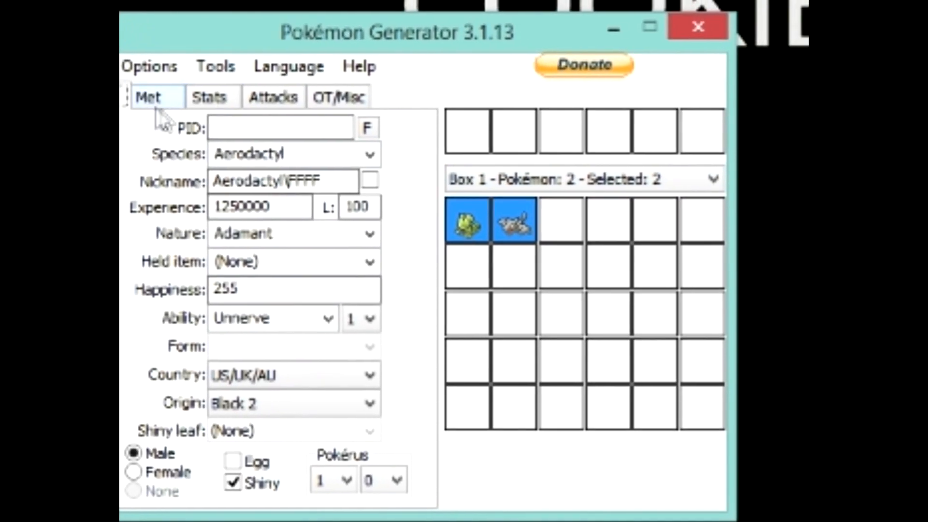
# Open BA1898BA_Aerodactyl.pkm in Pokémon Generator and set it into the second slot of Box 1.
pyautogui.click(203, 58)
pyautogui.moveTo(38, 74)
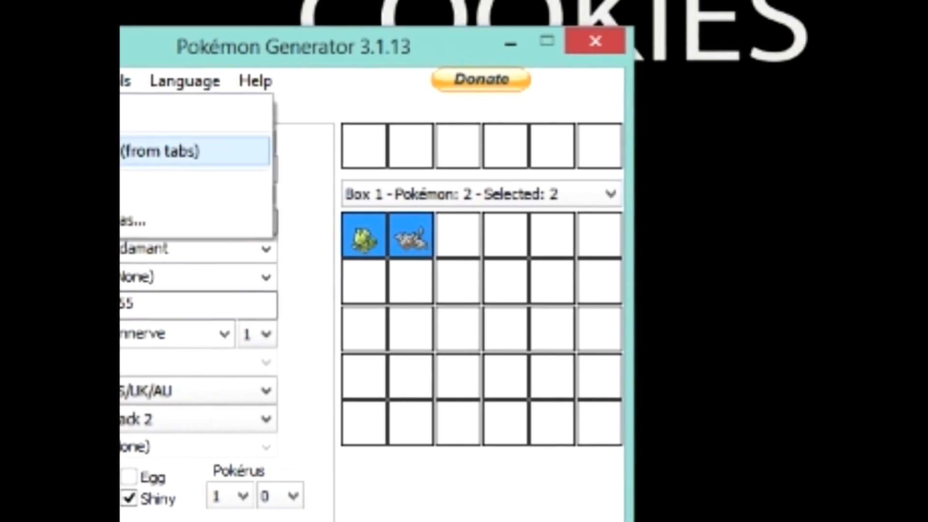
pyautogui.click(145, 120)
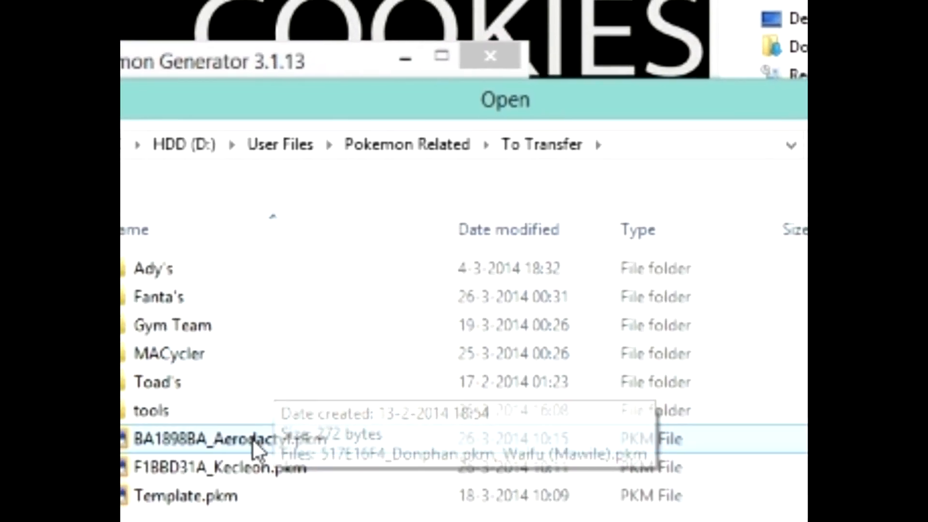
pyautogui.doubleClick(294, 432)
pyautogui.rightClick(262, 264)
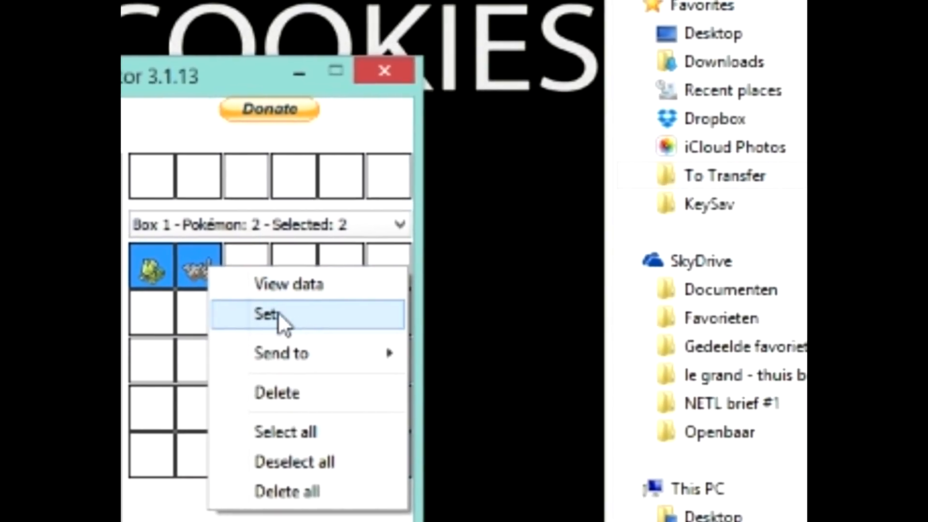
pyautogui.click(325, 309)
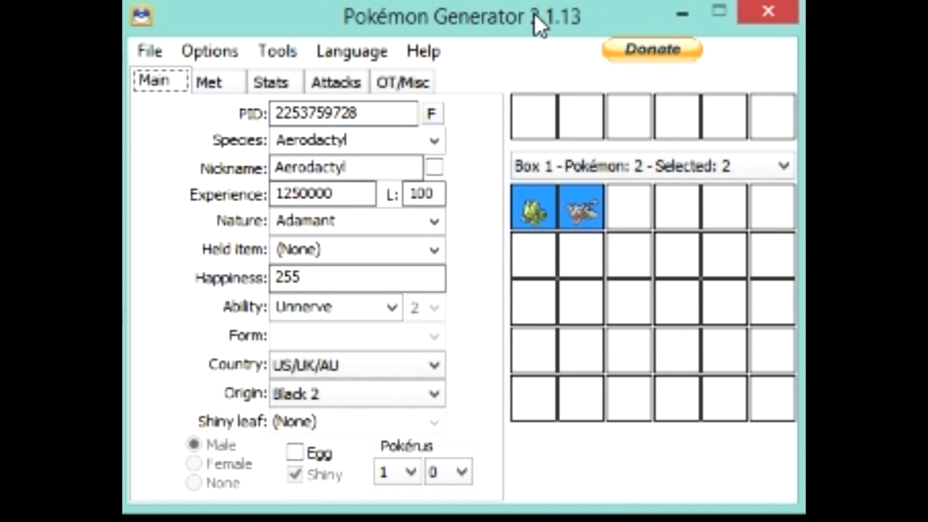
# Examine Aerodactyl's ability and extra byte 66 (0x42), and return to the main details.
pyautogui.click(328, 307)
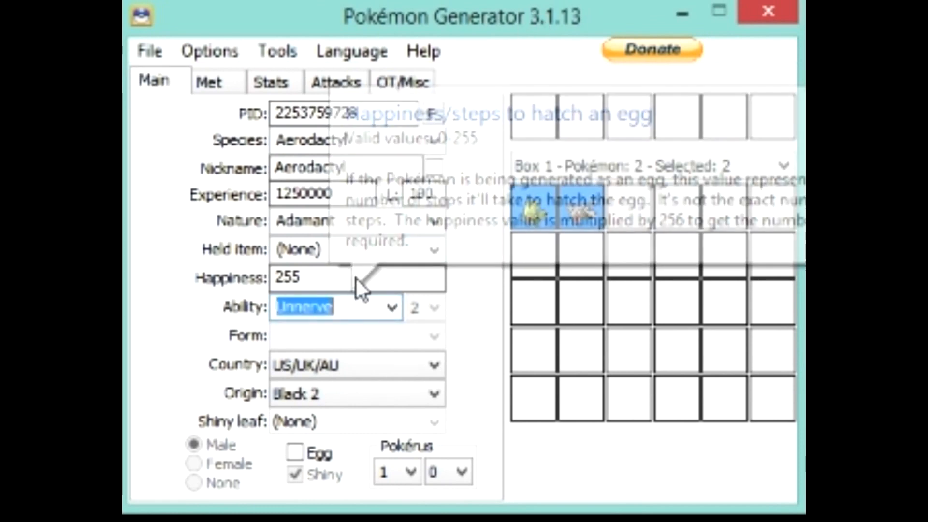
pyautogui.click(400, 86)
pyautogui.click(378, 307)
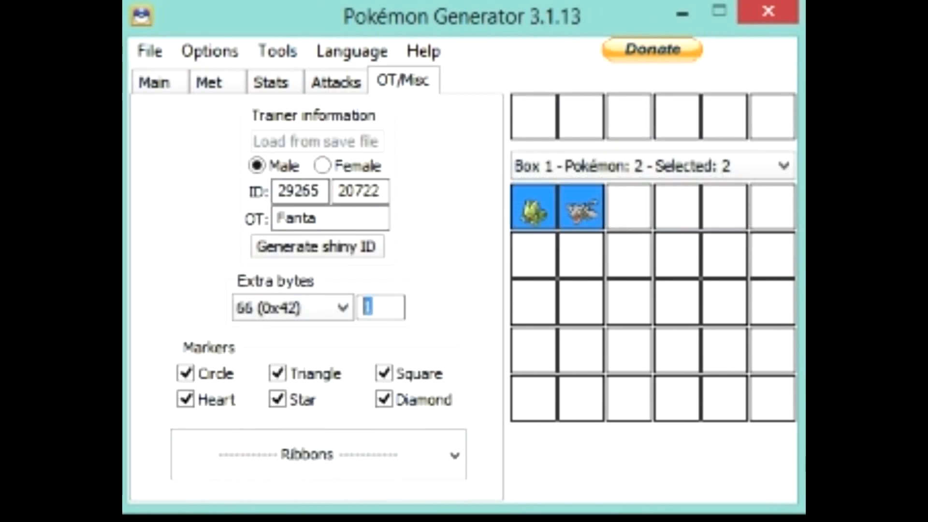
pyautogui.click(164, 85)
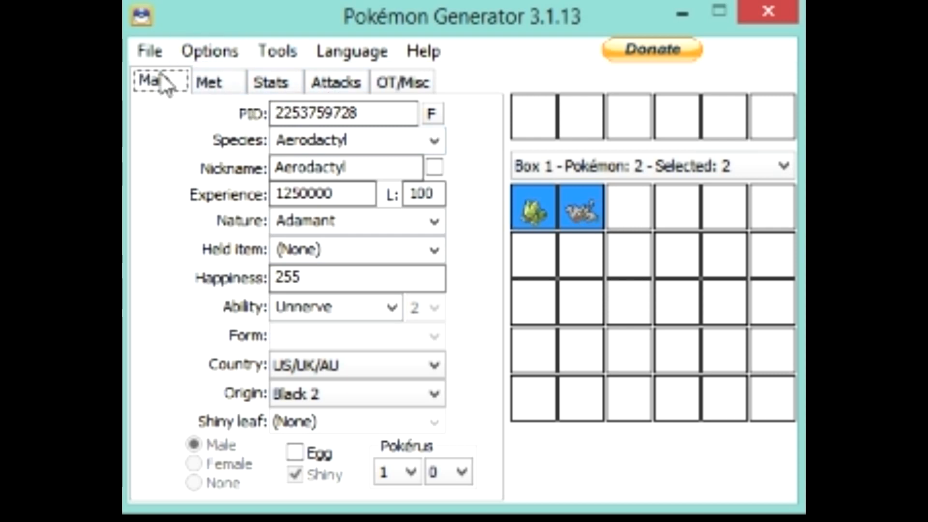
# Clear the PID and change the species to Volcarona.
pyautogui.press('Tab')
pyautogui.press('BackSpace')
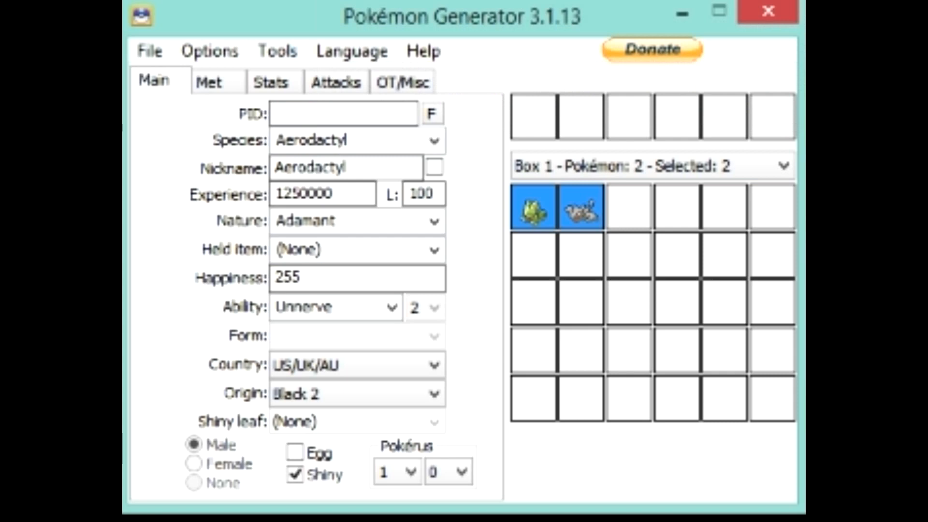
pyautogui.press('Tab')
pyautogui.write('Volcarona')
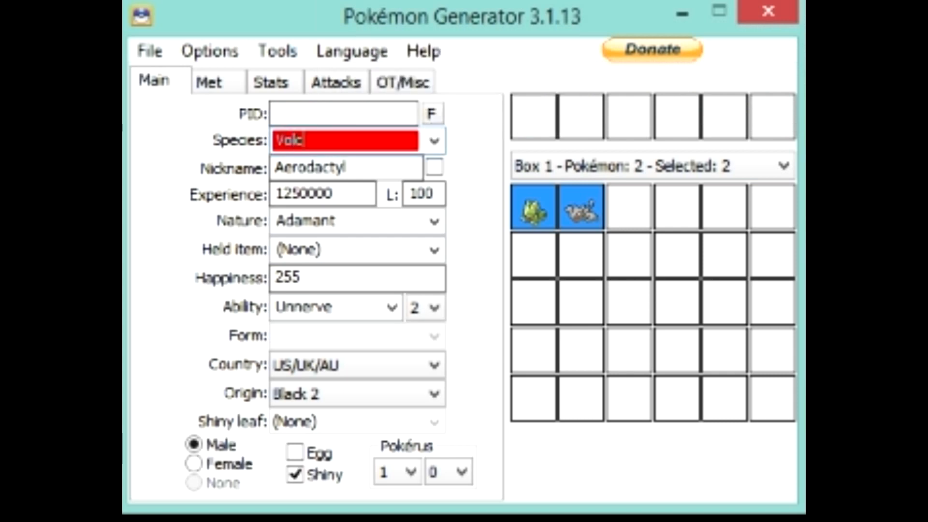
# Set the nickname to Volcarona\FFFF\FFFF.
pyautogui.press('Tab')
pyautogui.write('Volcarona\\FFFF')
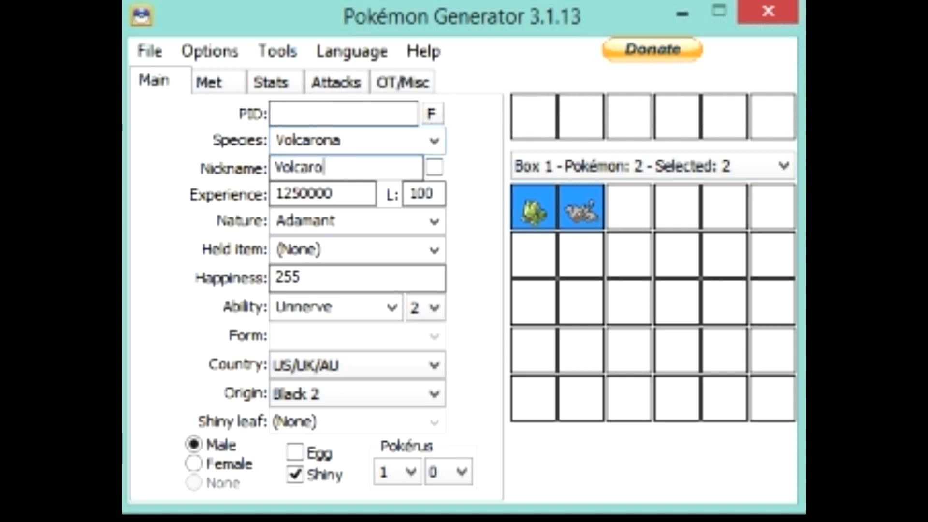
pyautogui.write('\\')
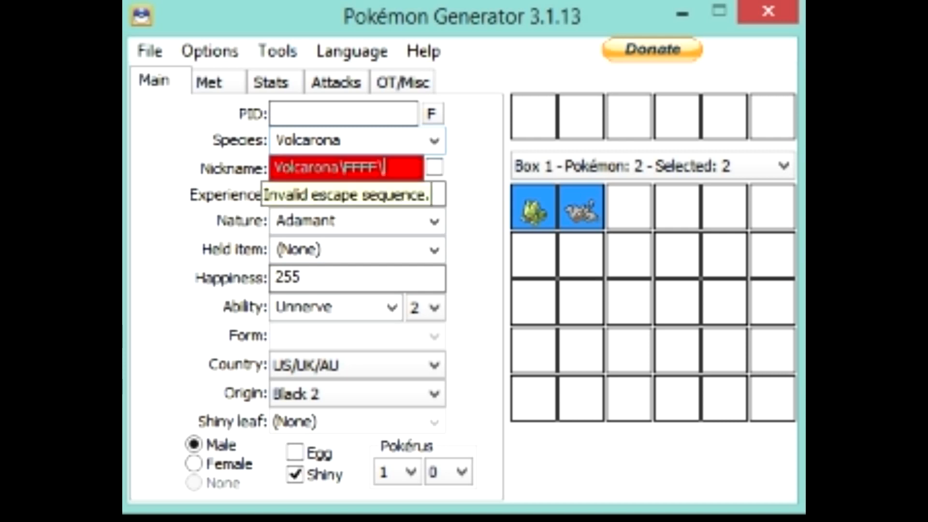
pyautogui.write('0000')
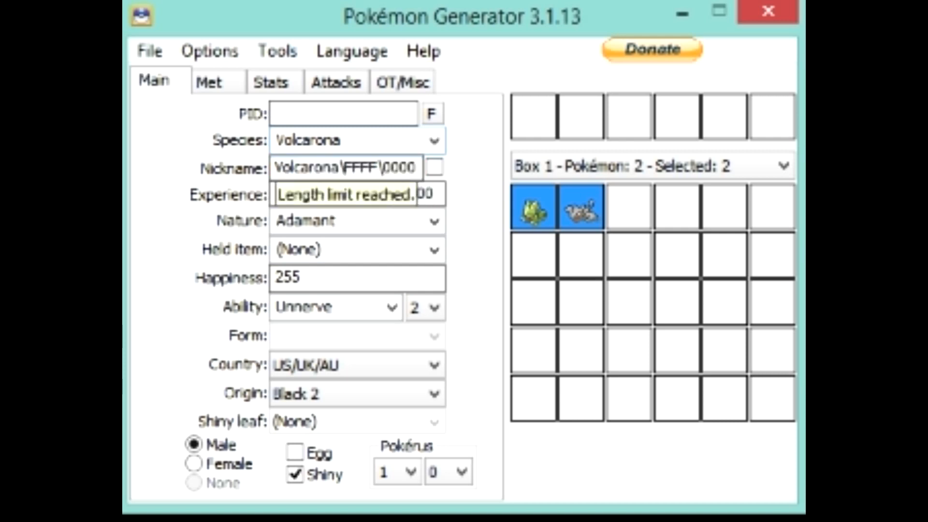
pyautogui.press('BackSpace')
pyautogui.press('BackSpace')
pyautogui.press('BackSpace')
pyautogui.press('BackSpace')
pyautogui.write('FFFF')
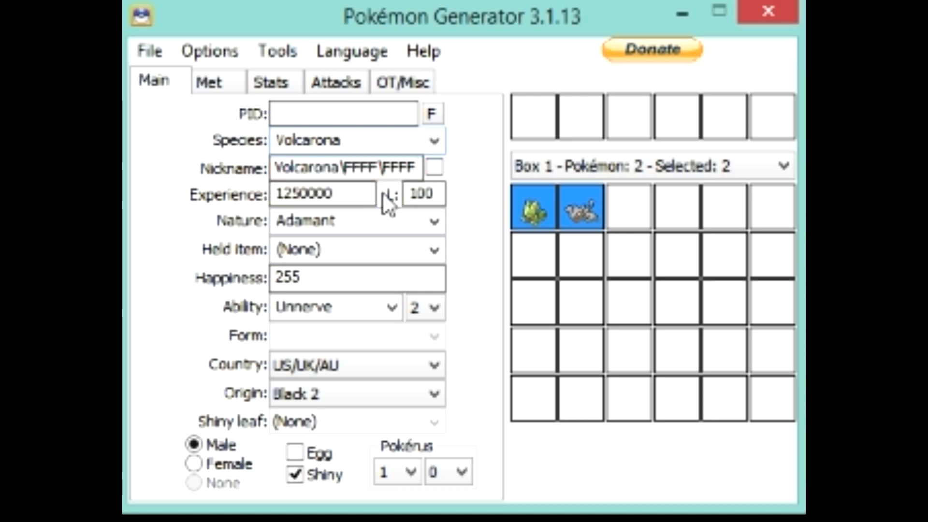
# Change Volcarona's nature to Timid.
pyautogui.doubleClick(329, 221)
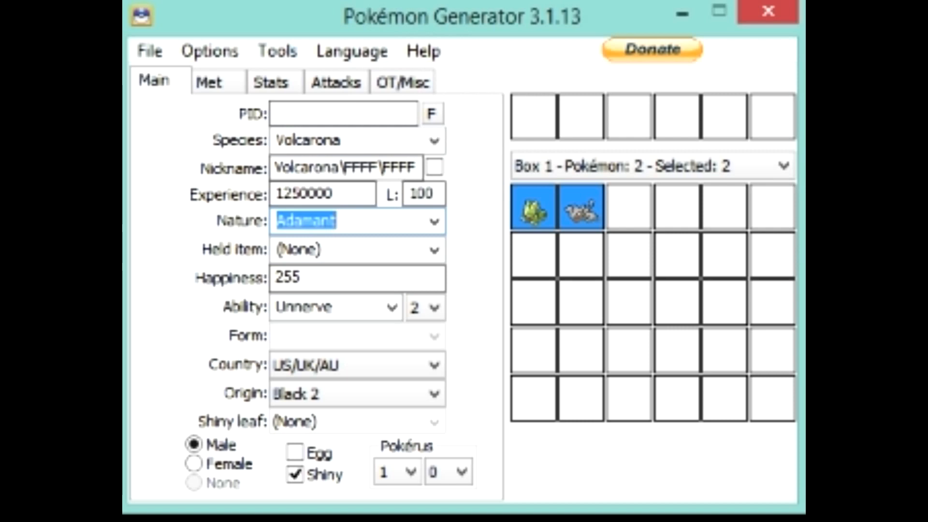
pyautogui.write('tim')
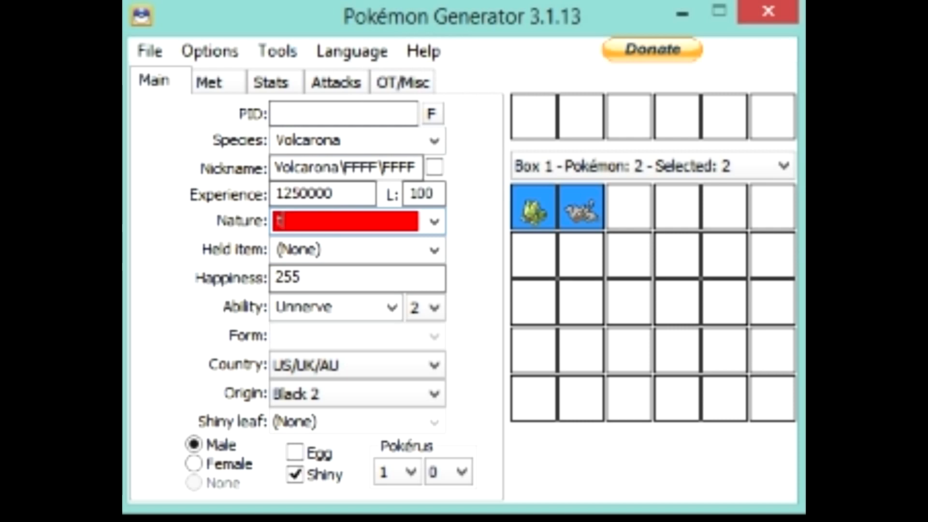
pyautogui.press('BackSpace')
pyautogui.press('BackSpace')
pyautogui.write('imid')
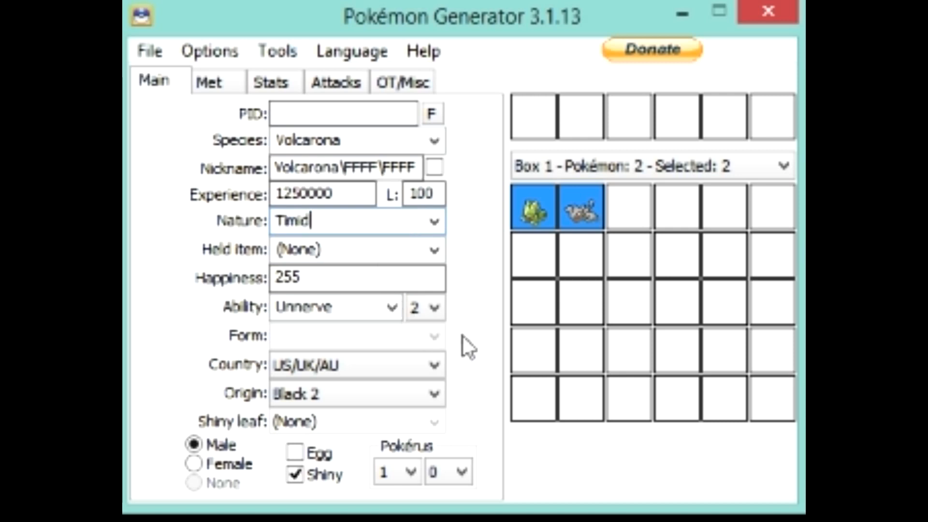
# Set Volcarona's ability to Flame Body with ability slot 1.
pyautogui.click(425, 309)
pyautogui.click(426, 332)
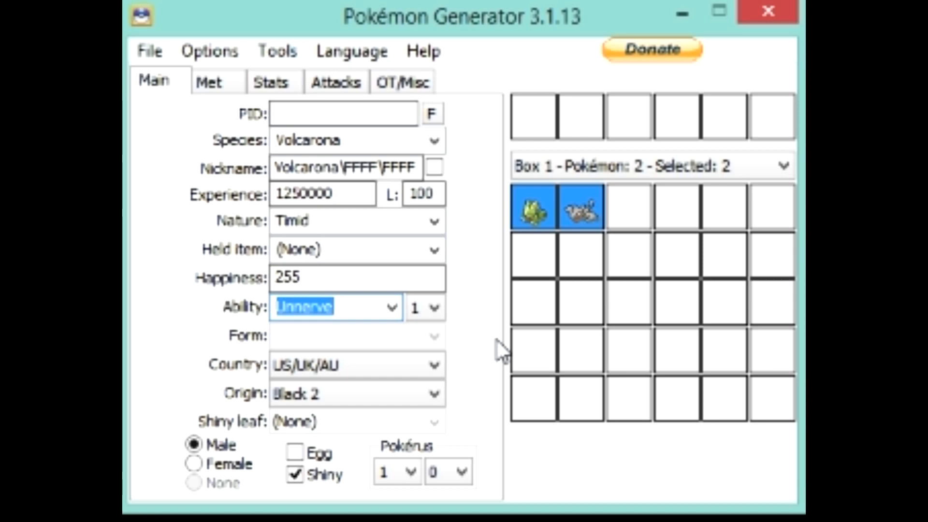
pyautogui.write('Flame Body')
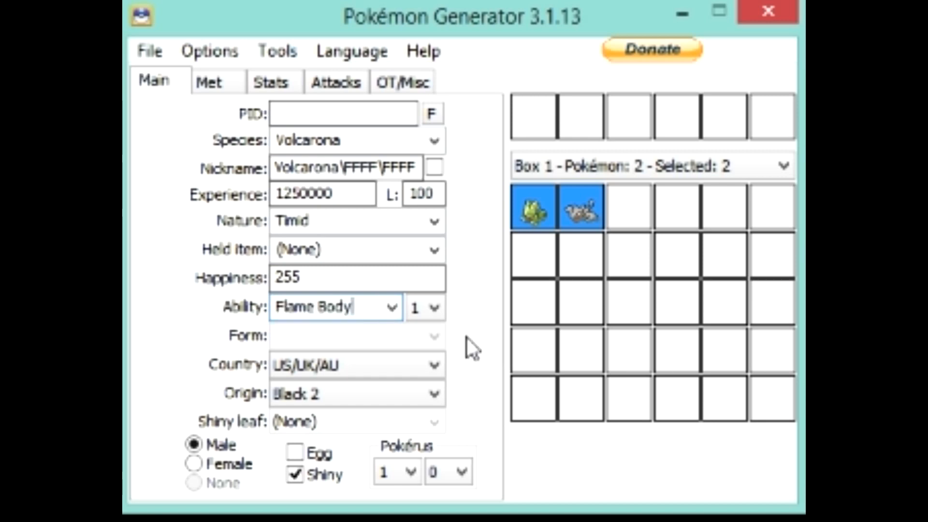
# Set Volcarona's HP and Attack EVs to 0.
pyautogui.moveTo(408, 249)
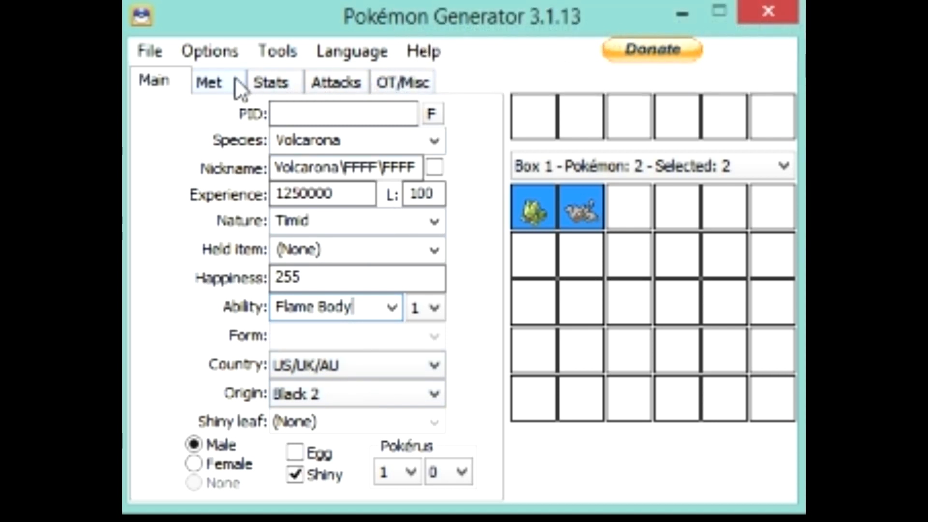
pyautogui.click(213, 83)
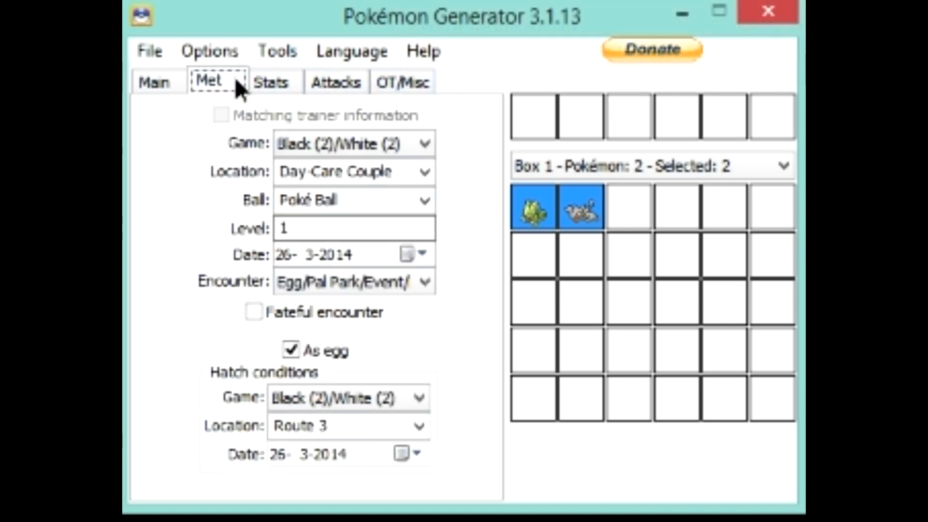
pyautogui.click(269, 83)
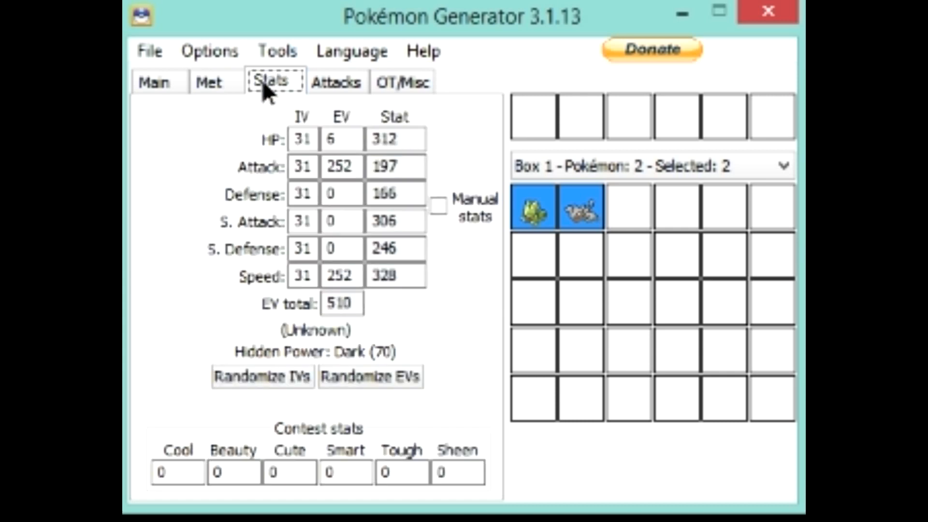
pyautogui.click(331, 139)
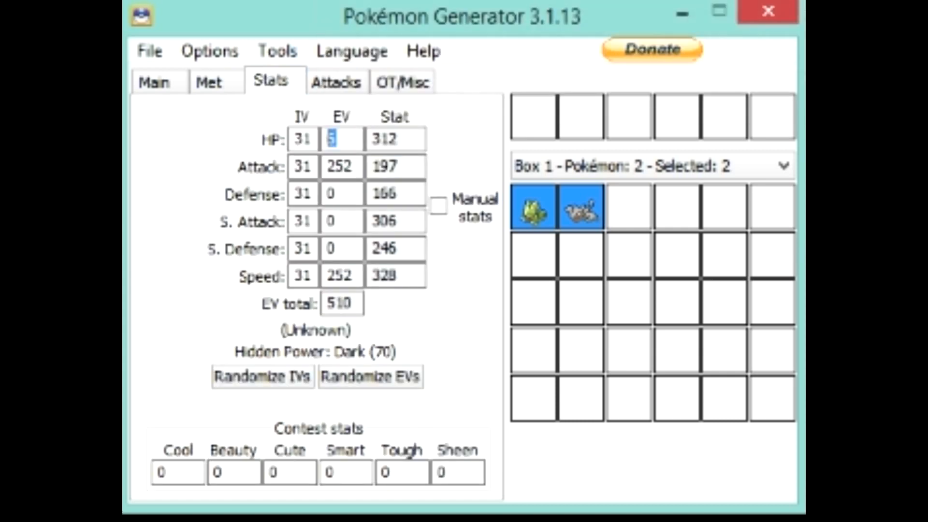
pyautogui.write('0')
pyautogui.doubleClick(337, 166)
pyautogui.write('0')
# Set Volcarona's Speed and Special Attack EVs to 252 each and its HP EV to 6.
pyautogui.doubleClick(339, 275)
pyautogui.write('0252')
pyautogui.doubleClick(343, 222)
pyautogui.write('252')
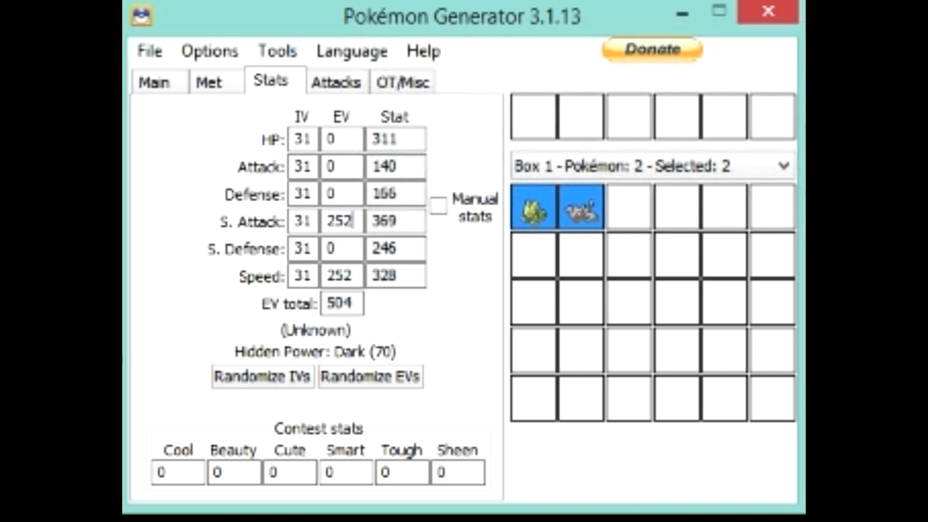
pyautogui.doubleClick(339, 139)
pyautogui.write('6')
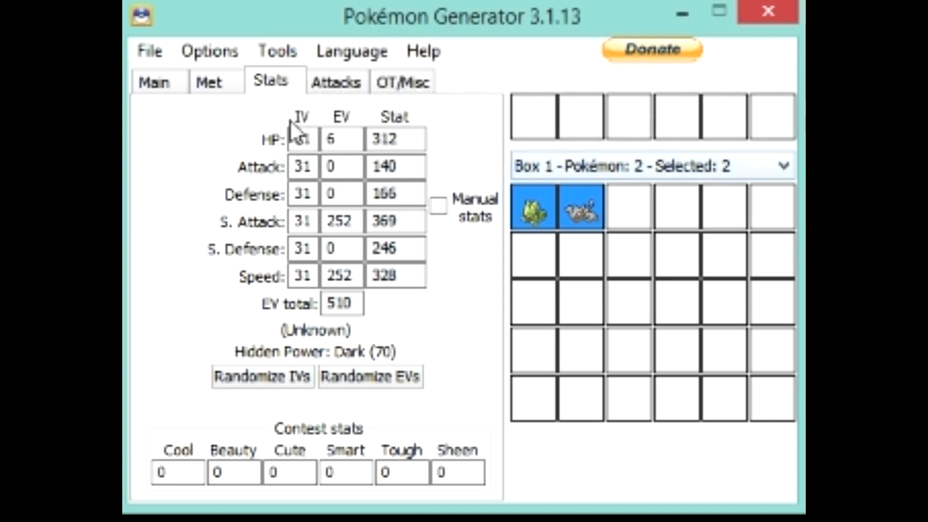
# Set Volcarona's Attack IV to 0.
pyautogui.click(161, 86)
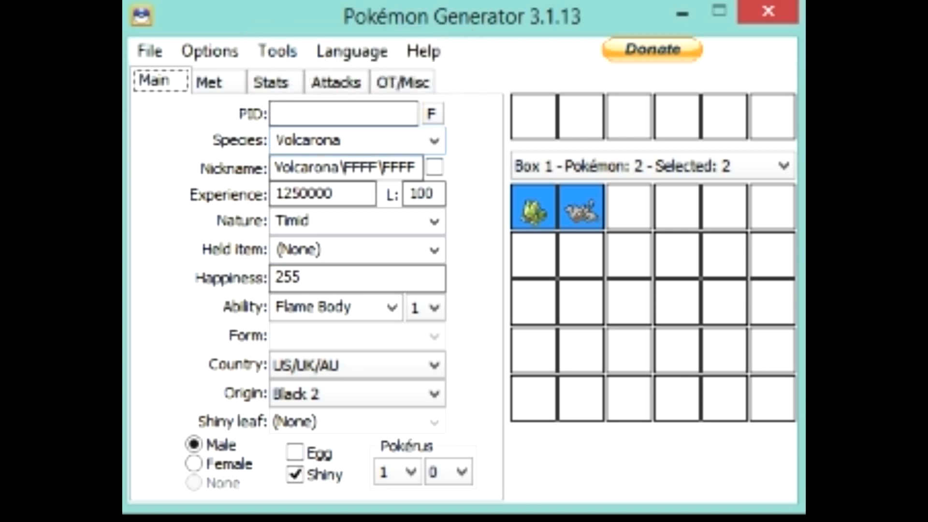
pyautogui.click(271, 85)
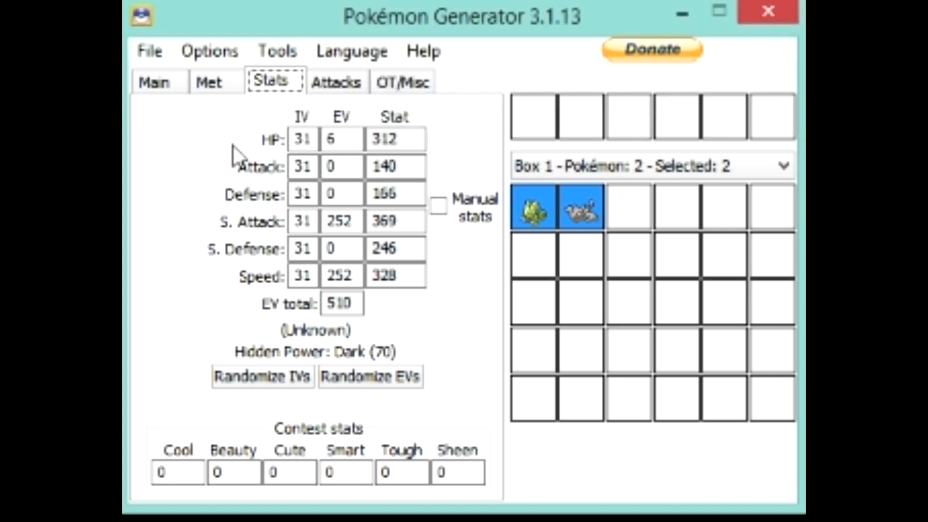
pyautogui.doubleClick(302, 167)
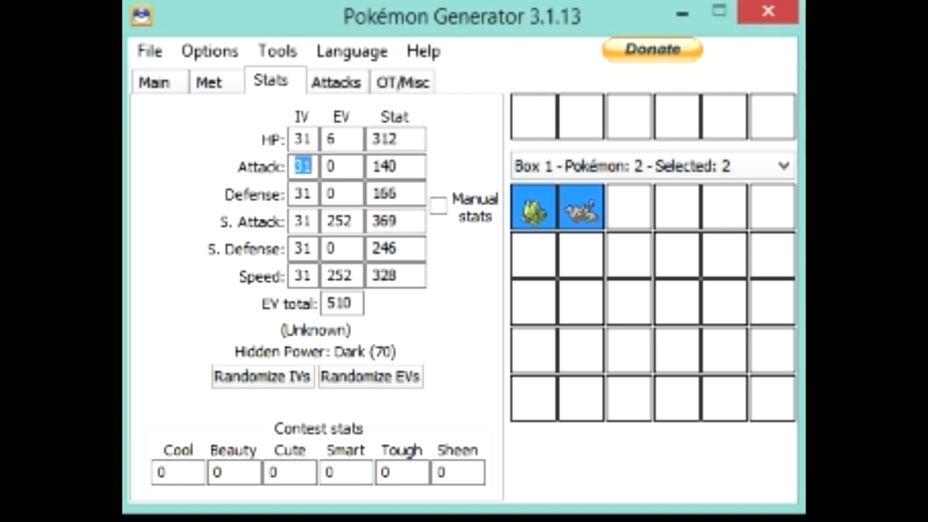
pyautogui.write('0')
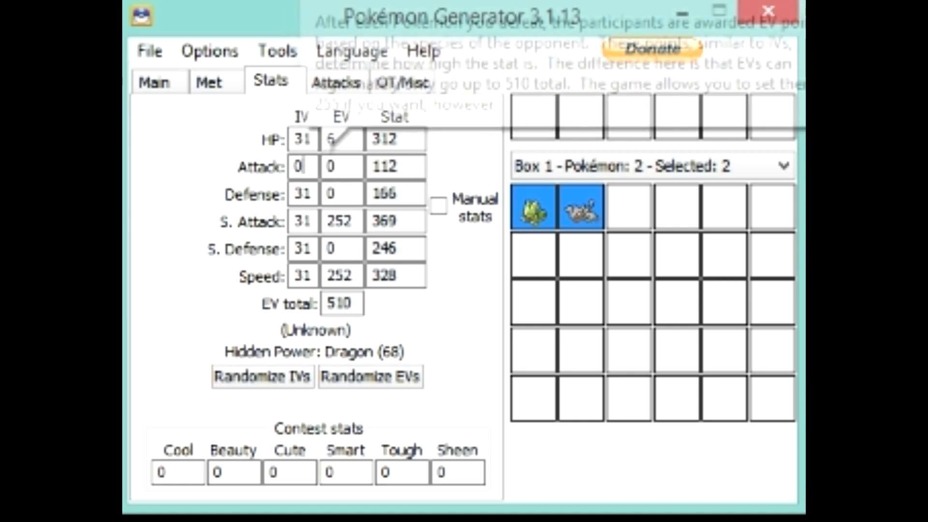
# Switch Volcarona's Attack IV to 31 and back to 0 to compare the Attack stat.
pyautogui.doubleClick(299, 167)
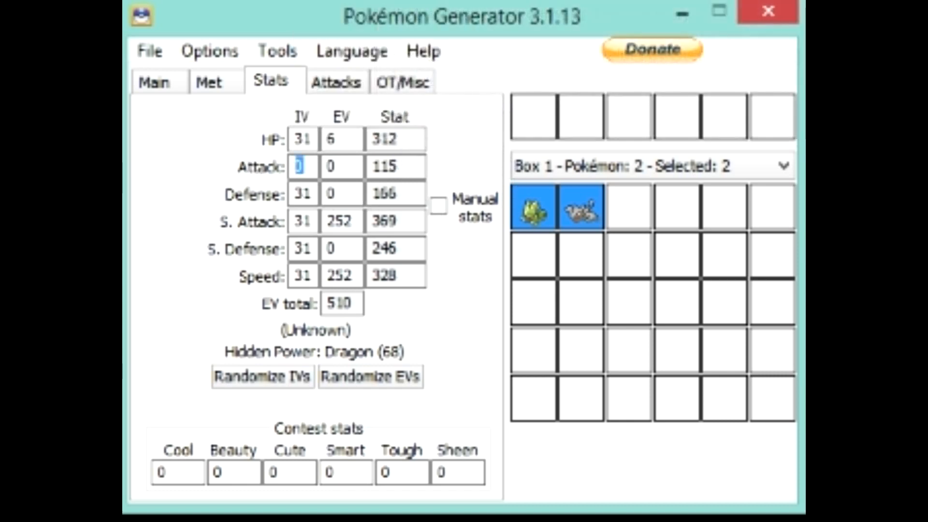
pyautogui.write('31')
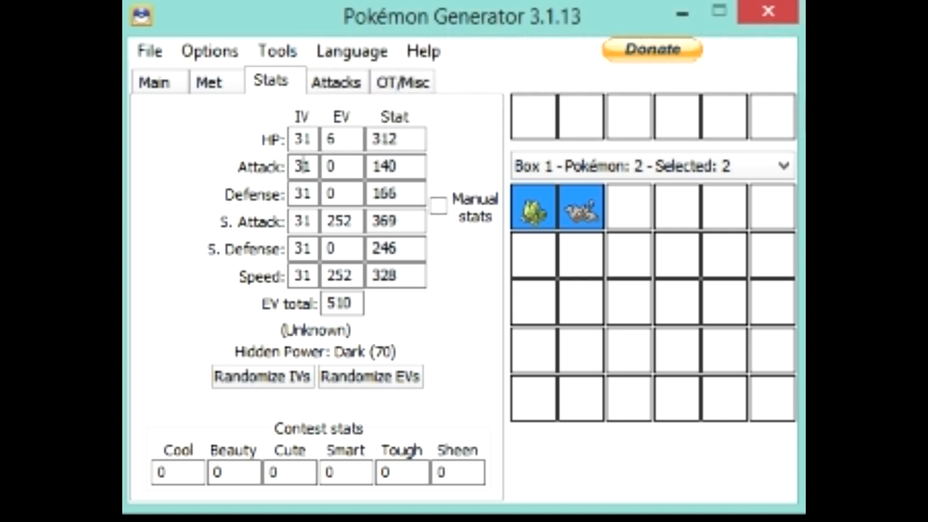
pyautogui.doubleClick(302, 167)
pyautogui.write('0')
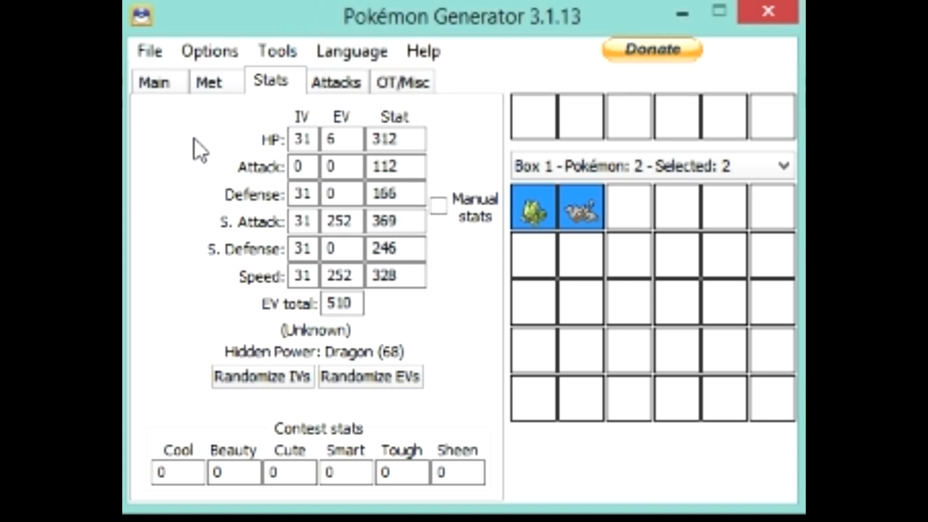
# Set Volcarona's four moves to Giga Drain, Quiver Dance, Fiery Dance and Bug Buzz.
pyautogui.click(340, 94)
pyautogui.press('Tab')
pyautogui.write('gi')
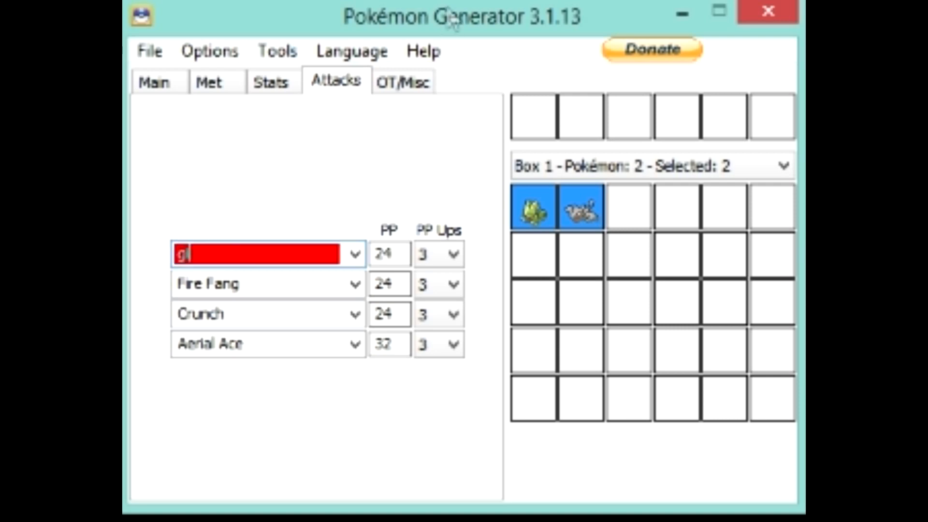
pyautogui.write('ga drain')
pyautogui.press('Tab')
pyautogui.write('quiver dance')
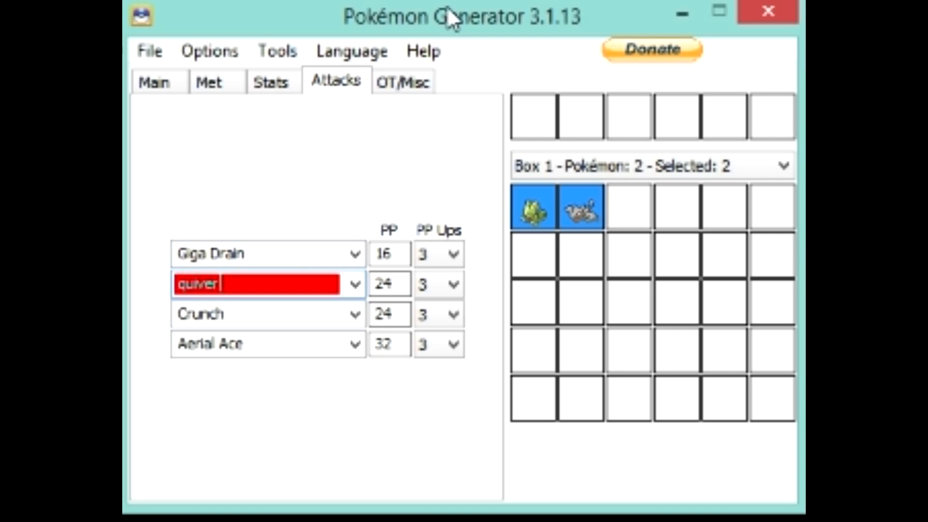
pyautogui.press('Tab')
pyautogui.write('fiery dance')
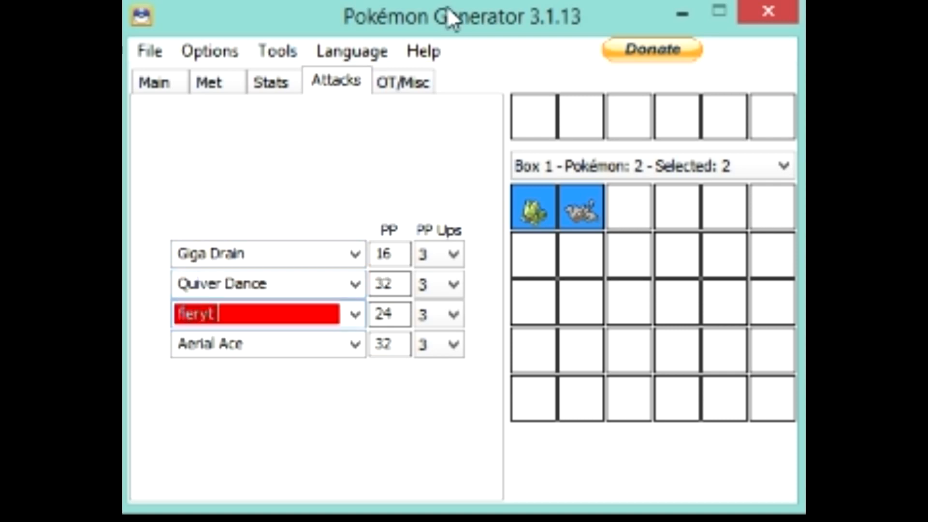
pyautogui.press('Tab')
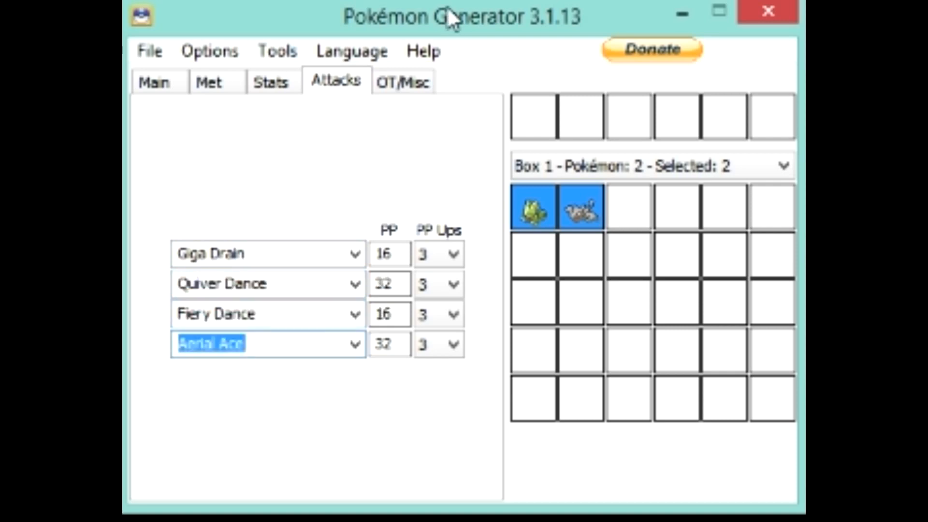
pyautogui.write('bug buzz')
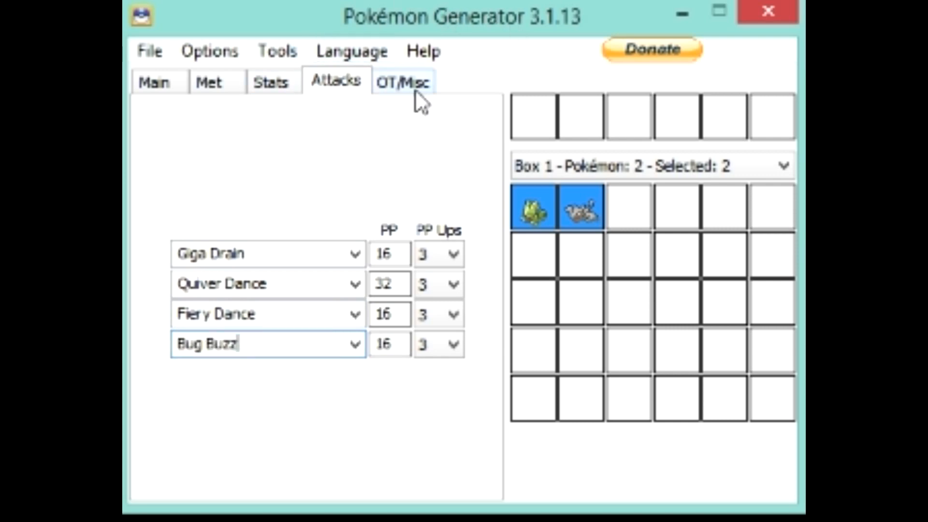
# Set Volcarona's extra byte 66 (0x42) to 0.
pyautogui.click(274, 79)
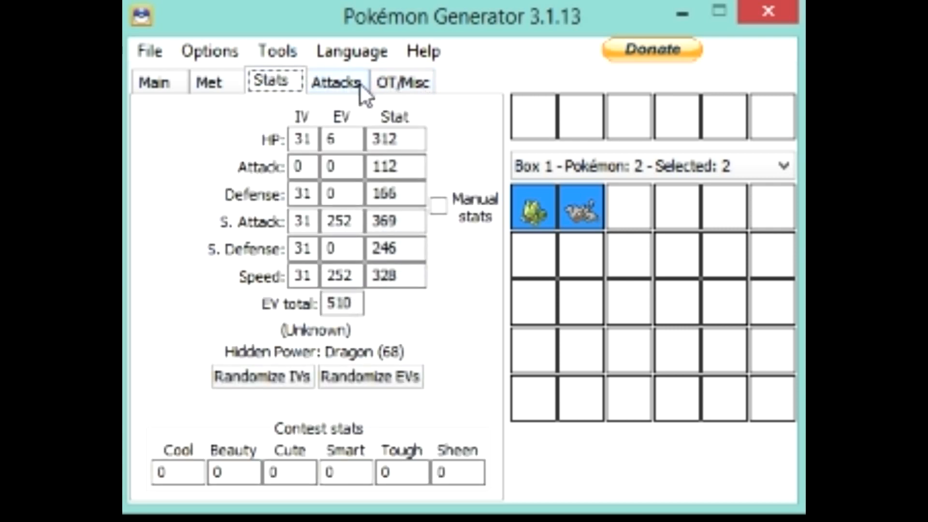
pyautogui.click(390, 82)
pyautogui.moveTo(406, 195)
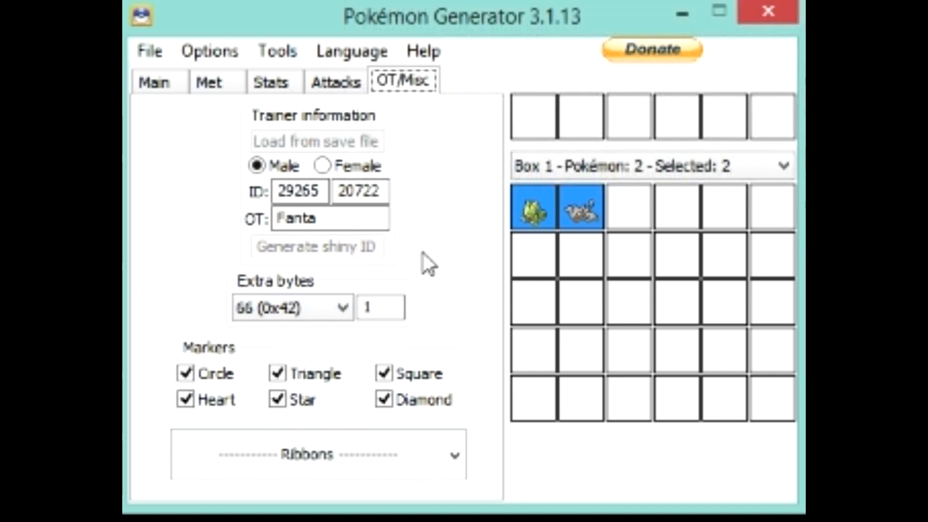
pyautogui.doubleClick(368, 307)
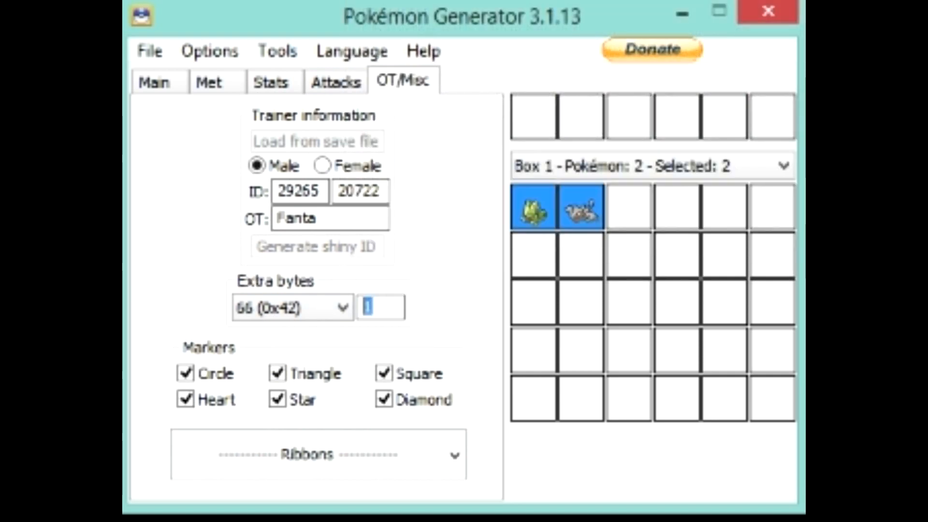
pyautogui.click(158, 80)
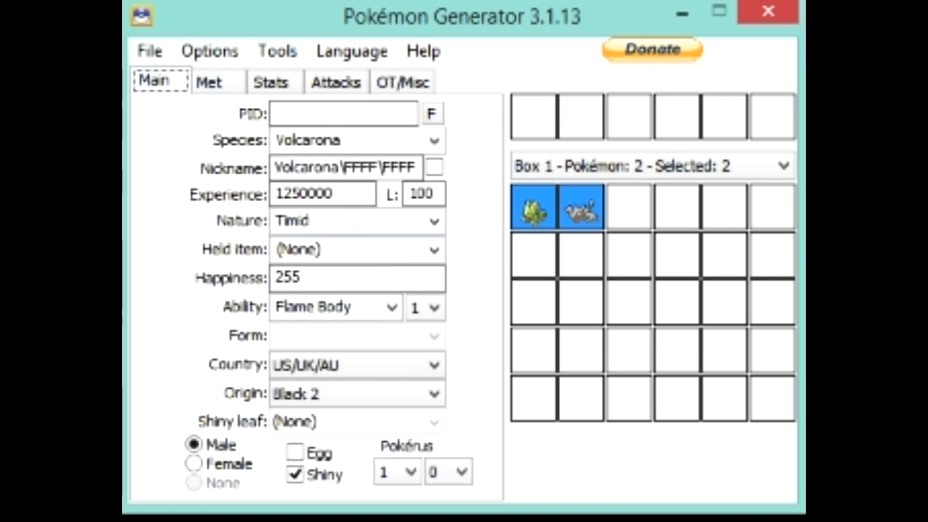
pyautogui.click(401, 79)
pyautogui.click(387, 308)
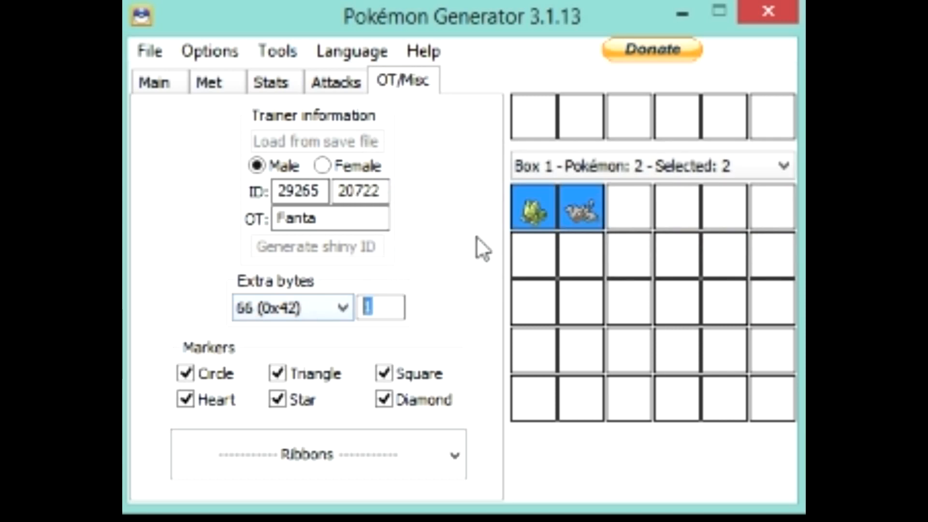
pyautogui.write('0')
# Place Volcarona in the third slot of Box 1 and export it to the To Transfer folder.
pyautogui.rightClick(655, 224)
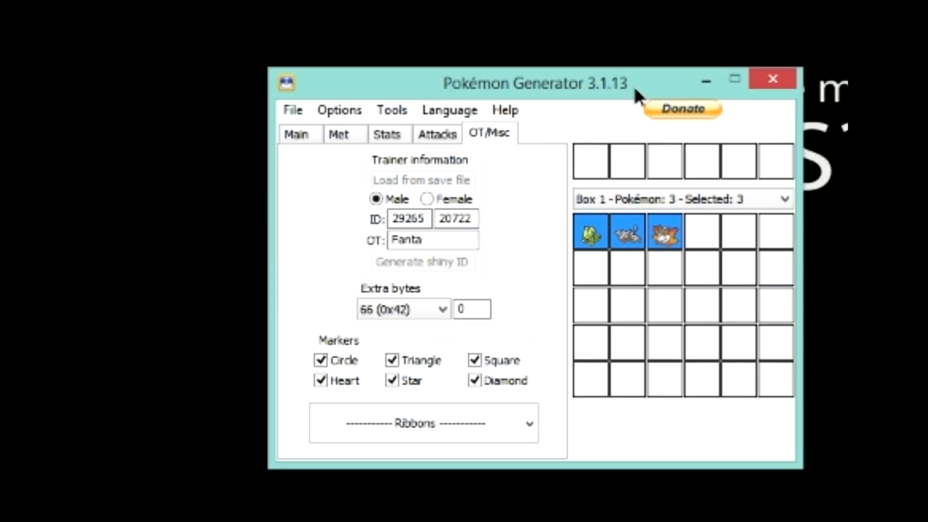
pyautogui.hotkey('alt', 'Tab')
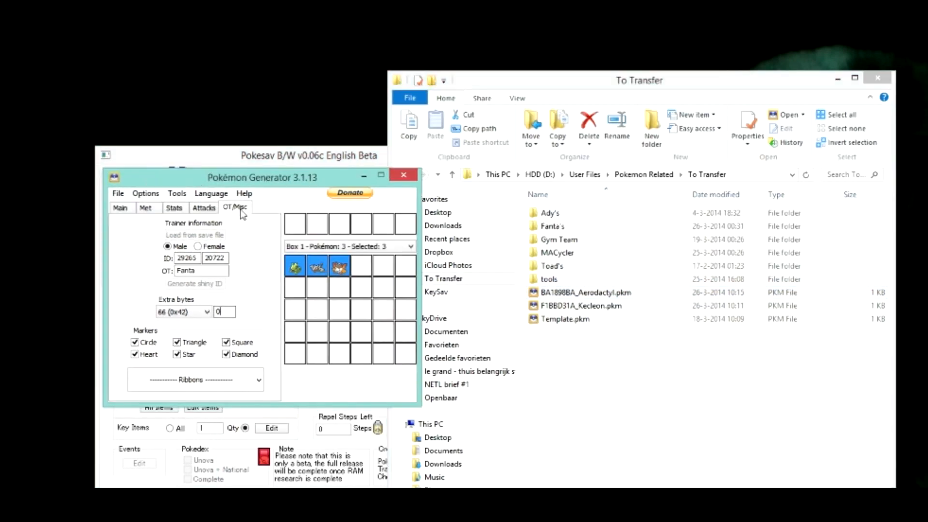
pyautogui.moveTo(339, 266); pyautogui.dragTo(461, 187)
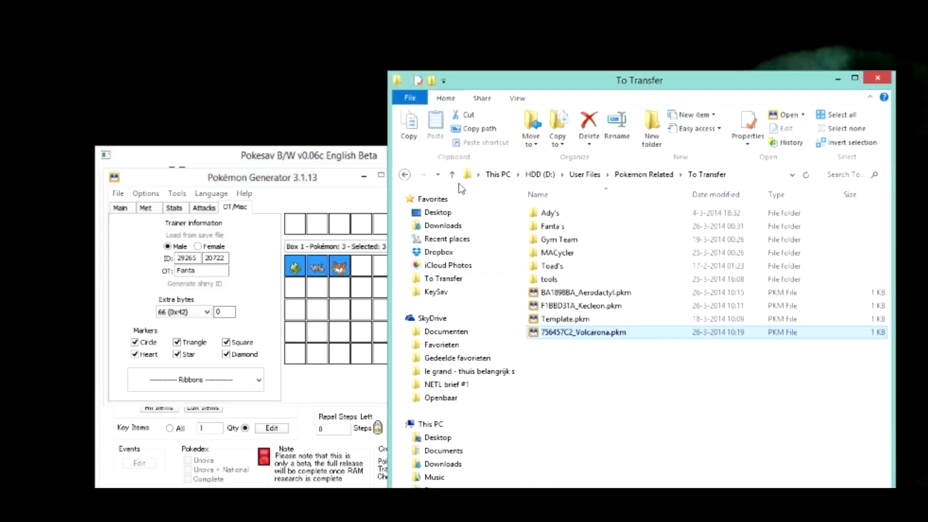
# Switch to Pokesav B/W and load 756457C2_Volcarona.pkm into the first slot of storage box 1.
pyautogui.click(323, 157)
pyautogui.click(425, 431)
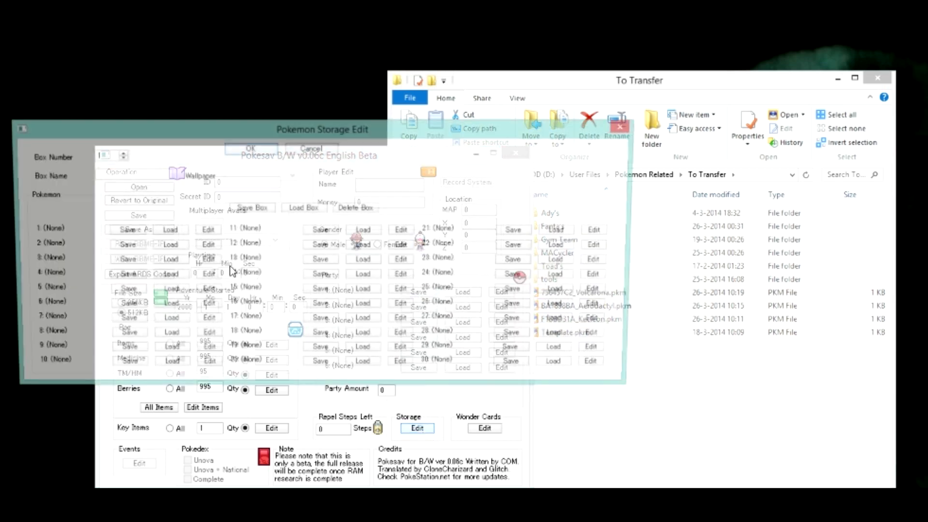
pyautogui.click(162, 230)
pyautogui.doubleClick(307, 314)
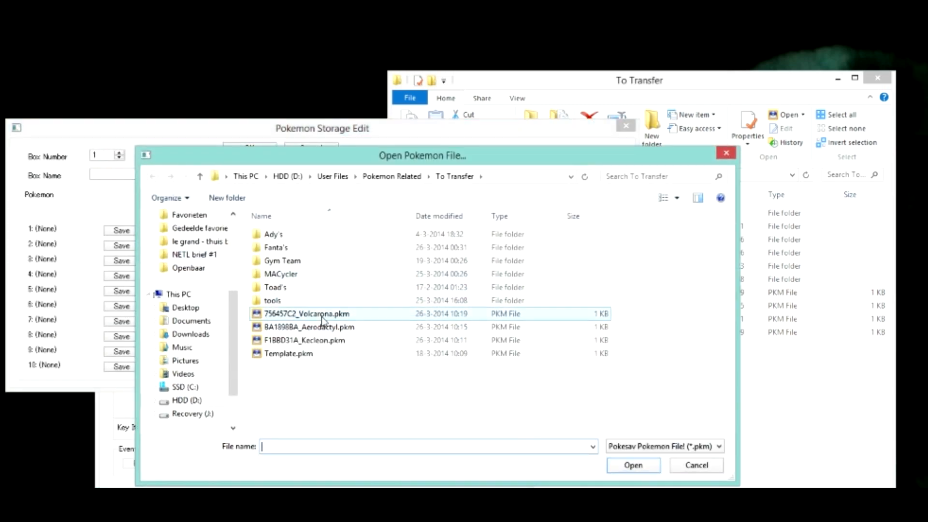
# Generate a shiny male Class 1 PID with Timid nature for the stored Volcarona and accept the edit.
pyautogui.click(205, 231)
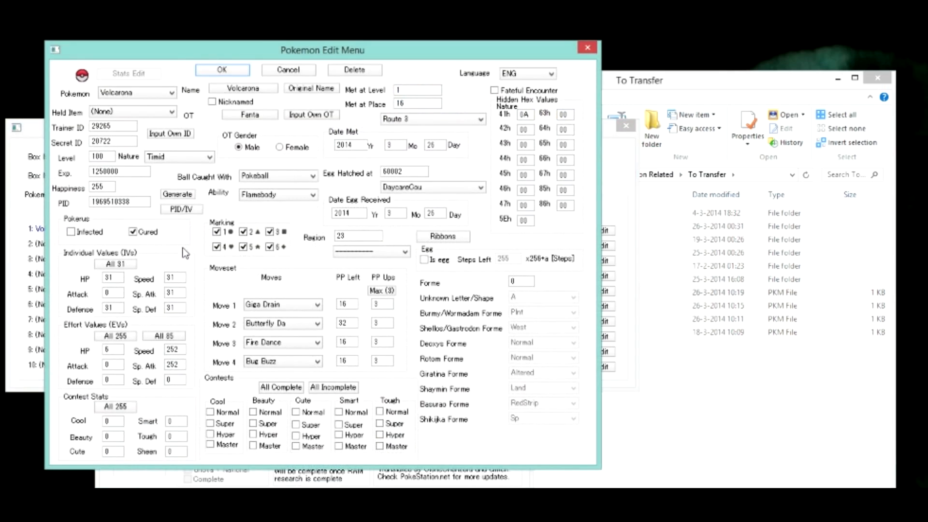
pyautogui.click(172, 196)
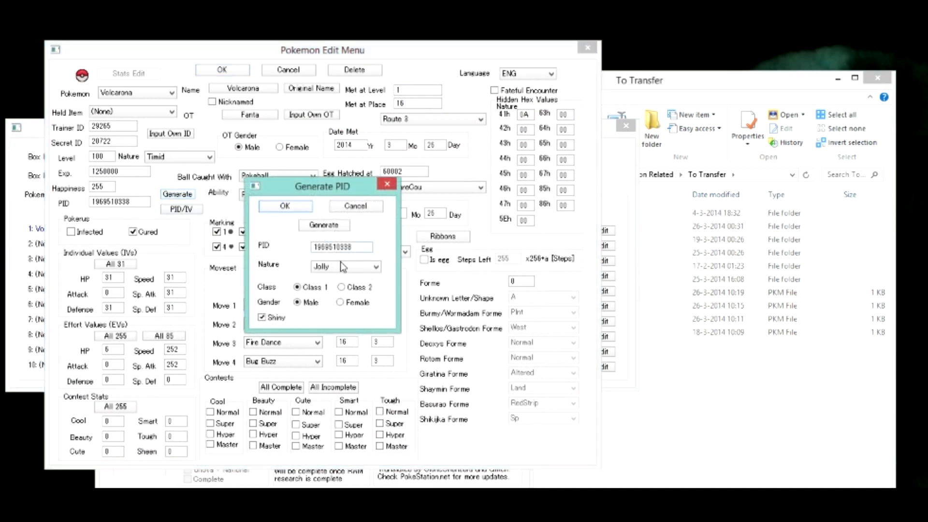
pyautogui.click(343, 266)
pyautogui.click(332, 459)
pyautogui.click(323, 225)
pyautogui.click(325, 227)
pyautogui.click(285, 206)
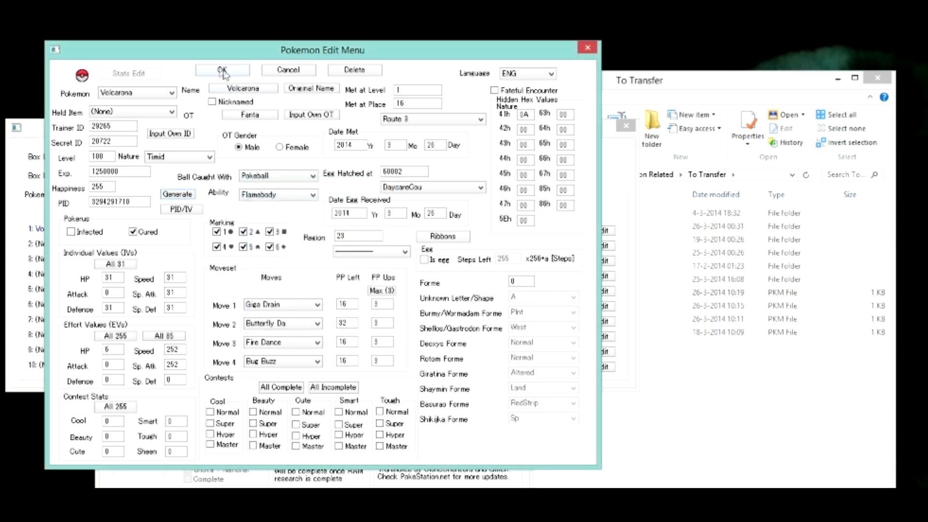
pyautogui.click(223, 71)
# Save the edited Volcarona over 756457C2_Volcarona.pkm and close the storage editor.
pyautogui.click(121, 231)
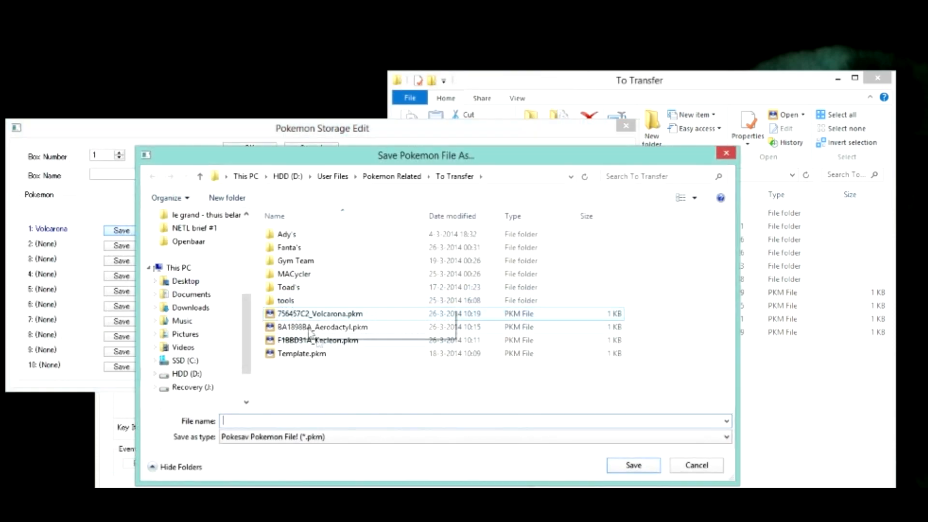
pyautogui.doubleClick(310, 314)
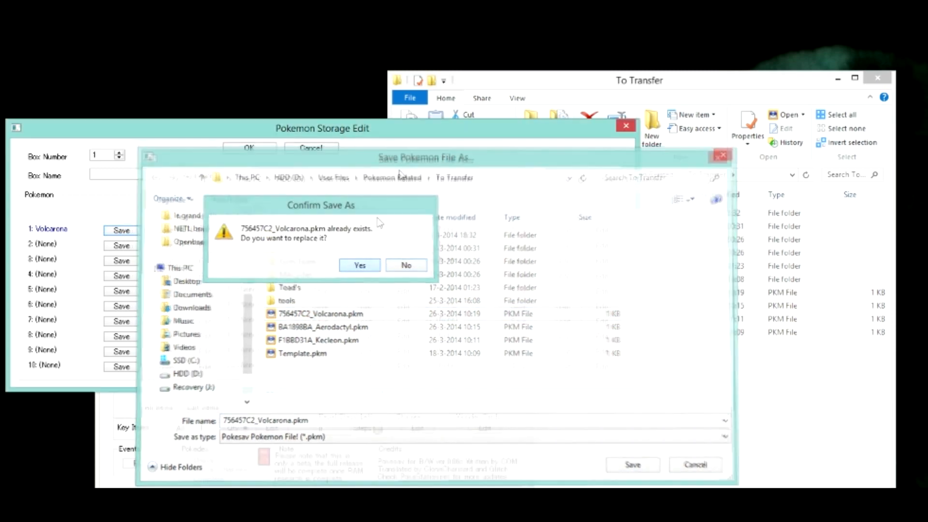
pyautogui.click(358, 263)
pyautogui.click(626, 126)
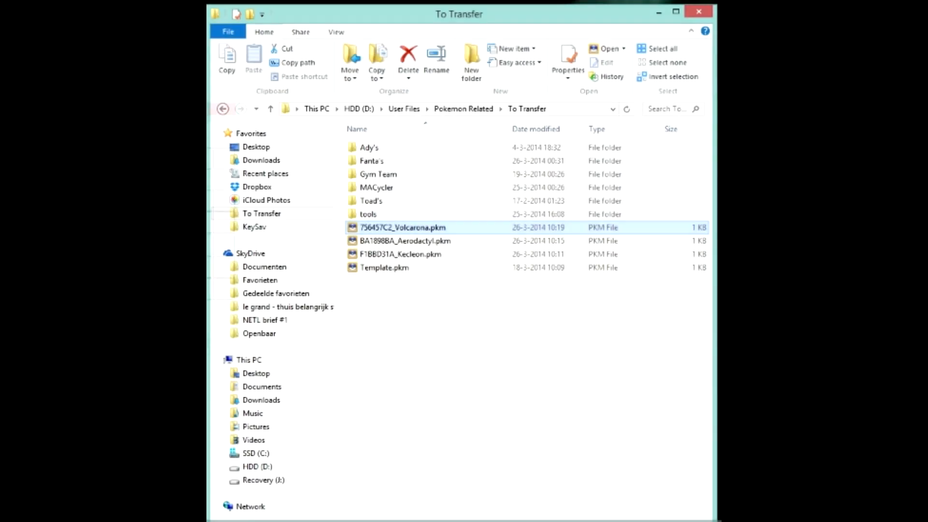
pyautogui.click(222, 111)
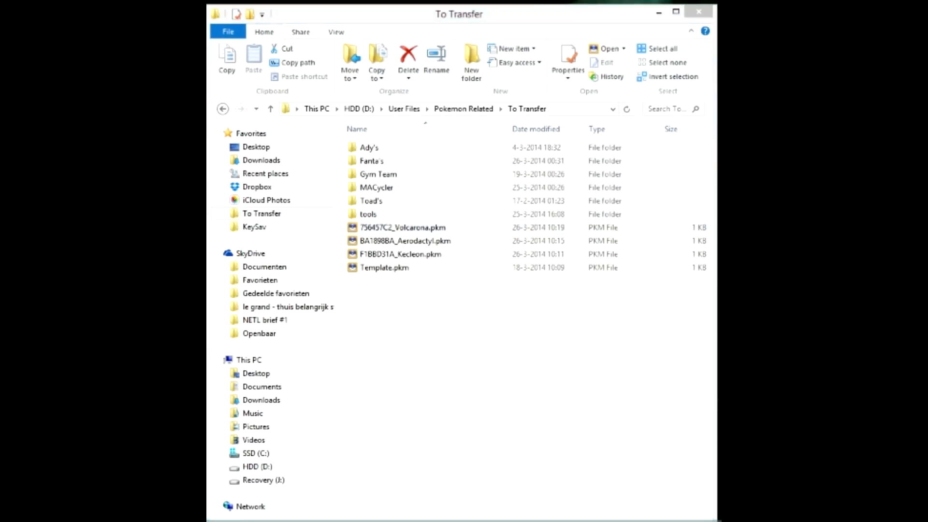
# Compress the Volcarona, Aerodactyl and Kecleon .pkm files in the To Transfer folder into one ZIP archive.
pyautogui.click(406, 227)
pyautogui.click(419, 257)
pyautogui.keyDown('shift'); pyautogui.click(416, 231); pyautogui.keyUp('shift')
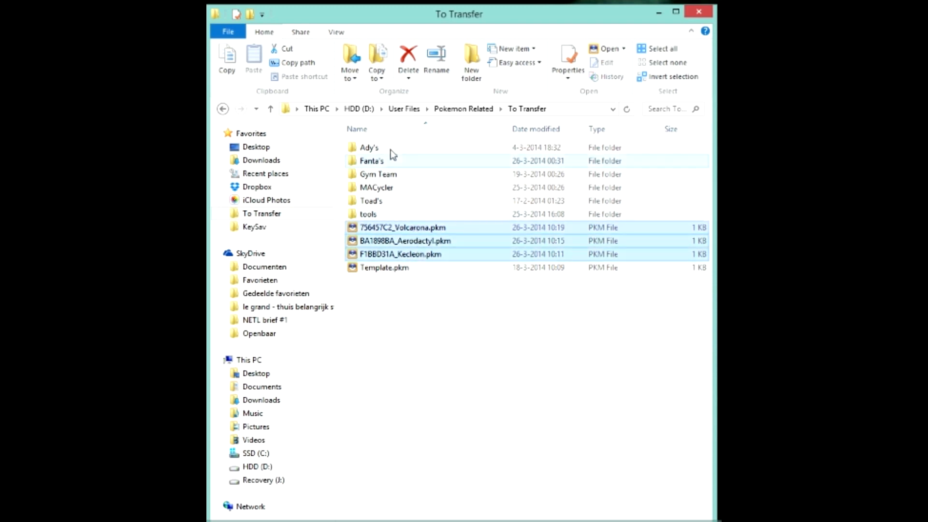
pyautogui.click(300, 31)
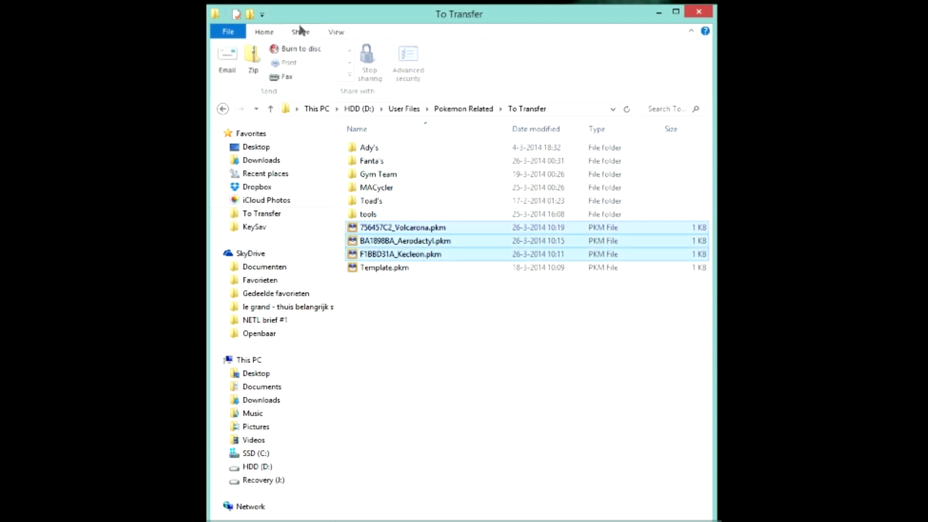
pyautogui.click(253, 58)
pyautogui.click(264, 32)
pyautogui.click(468, 267)
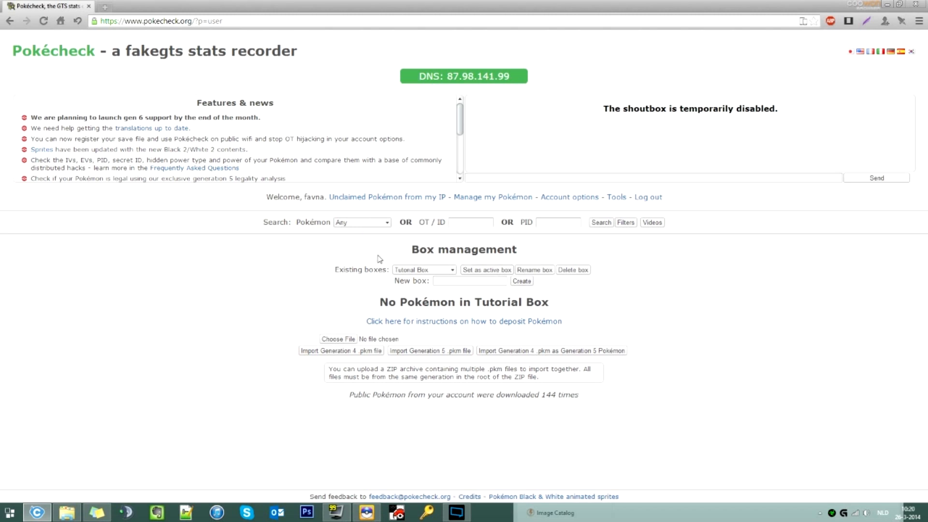
# Switch to Pokécheck and import 756457C2_Volcarona.zip from the To Transfer folder into Tutorial Box as Generation 5 Pokémon.
pyautogui.click(347, 340)
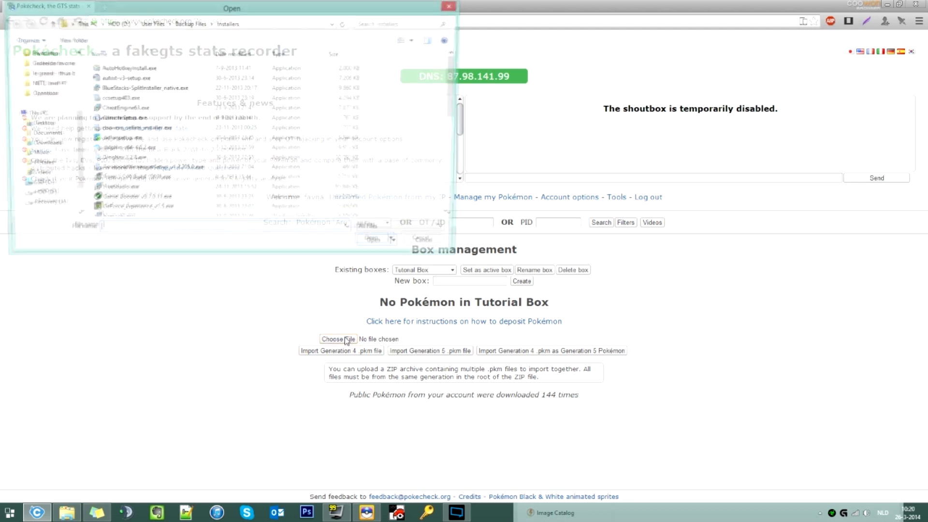
pyautogui.scroll(3, 68, 92)
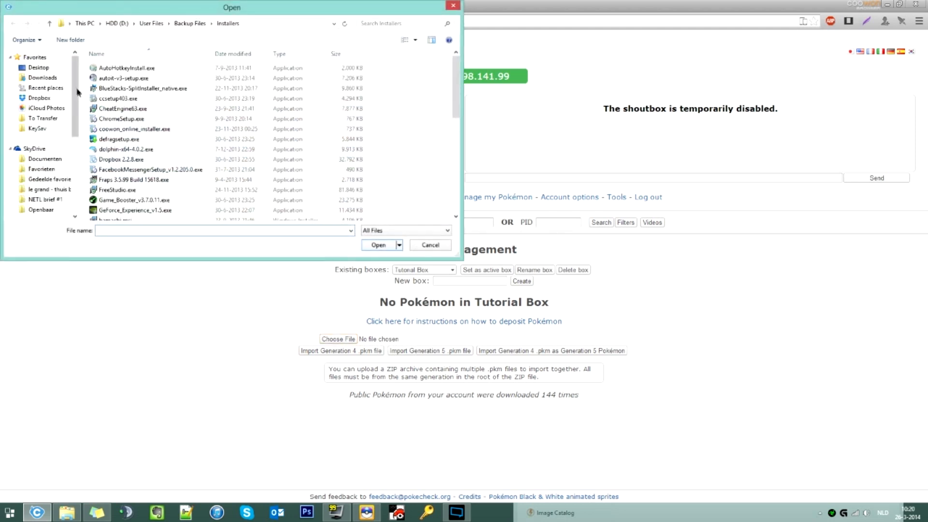
pyautogui.click(43, 118)
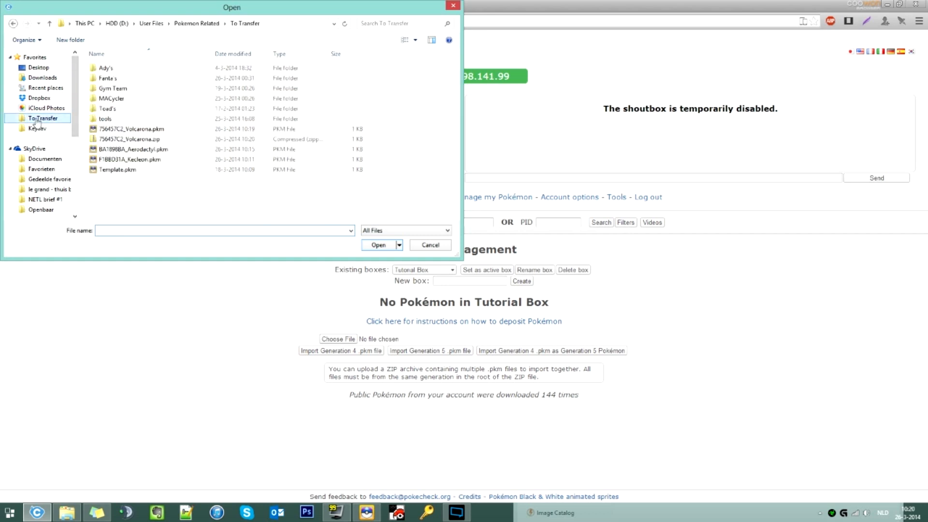
pyautogui.doubleClick(124, 139)
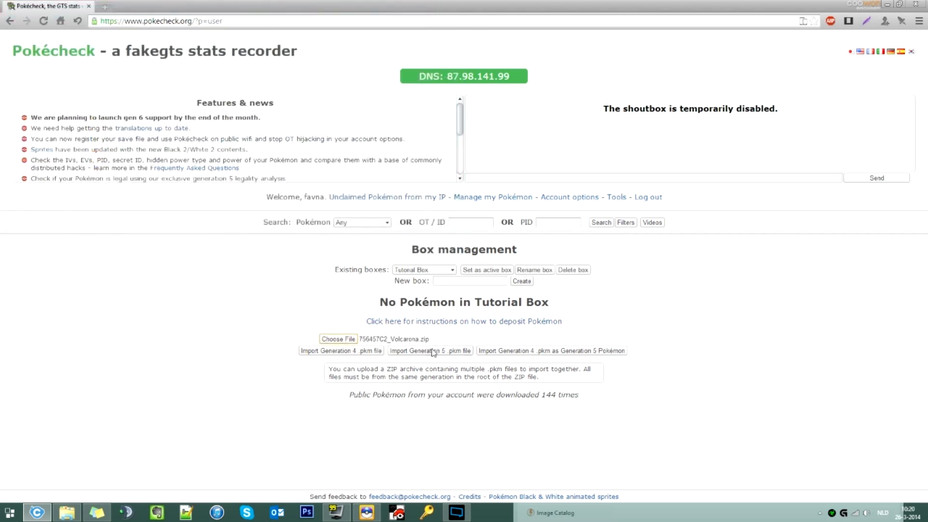
pyautogui.click(458, 351)
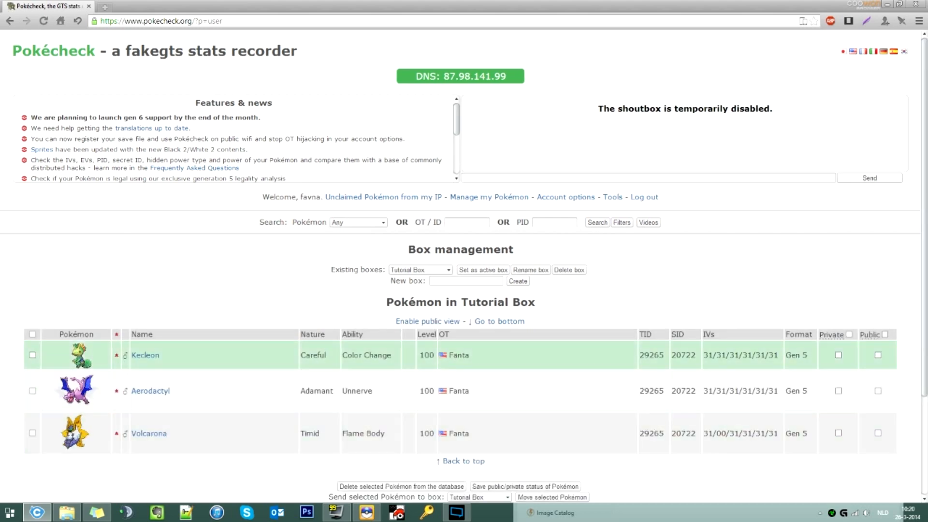
# Open Kecleon's detailed stats from Tutorial Box and review its legality analysis.
pyautogui.scroll(-2, 262, 429)
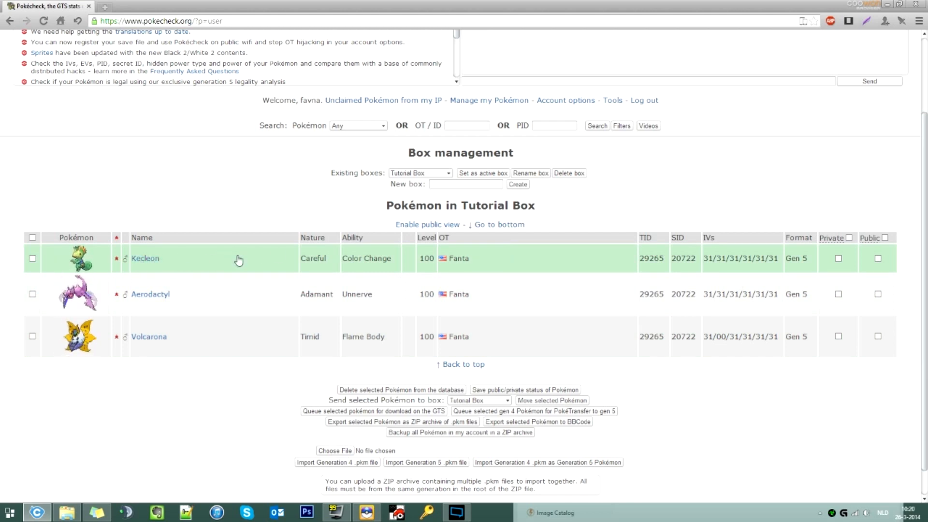
pyautogui.click(268, 260)
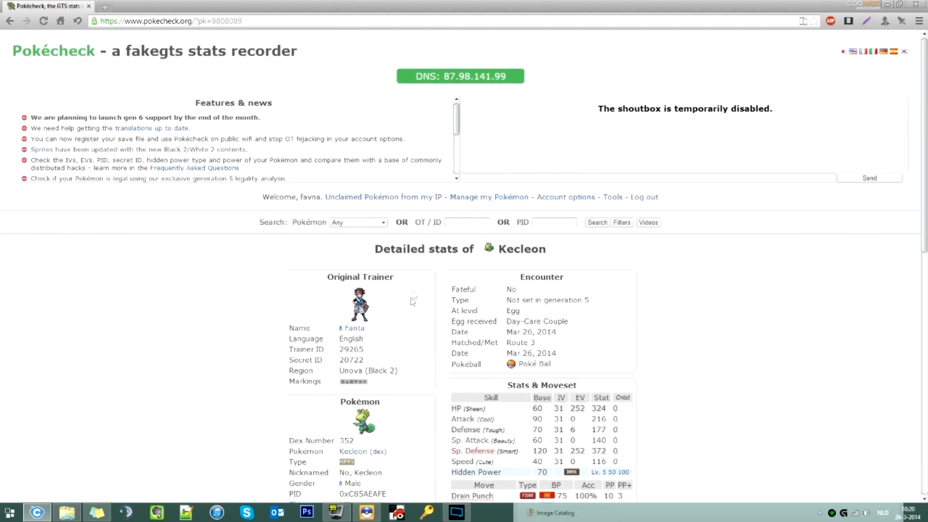
pyautogui.scroll(-1, 432, 273)
pyautogui.scroll(-1, 432, 272)
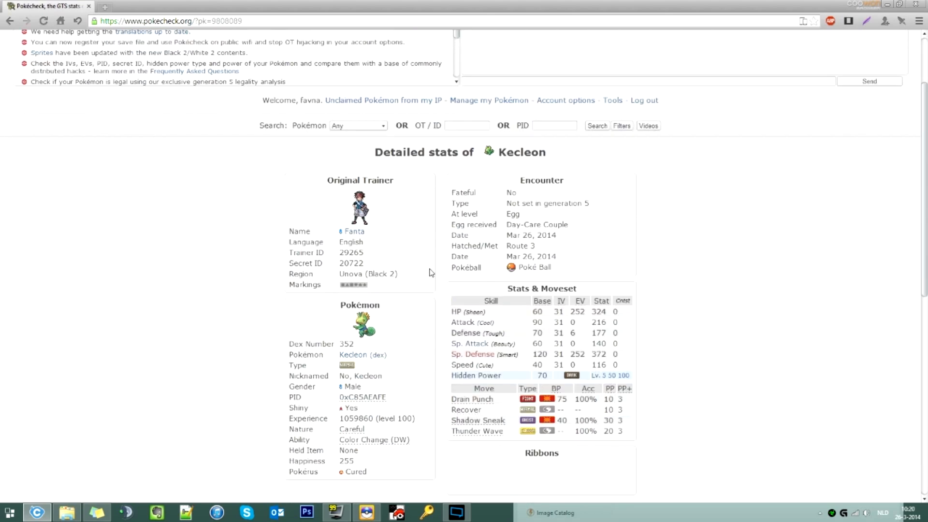
pyautogui.scroll(-8, 432, 272)
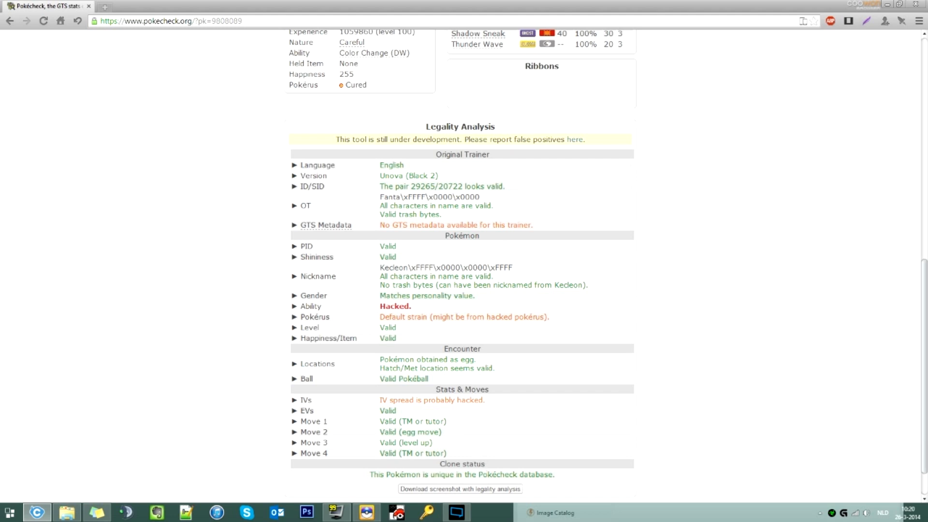
pyautogui.scroll(-1, 536, 447)
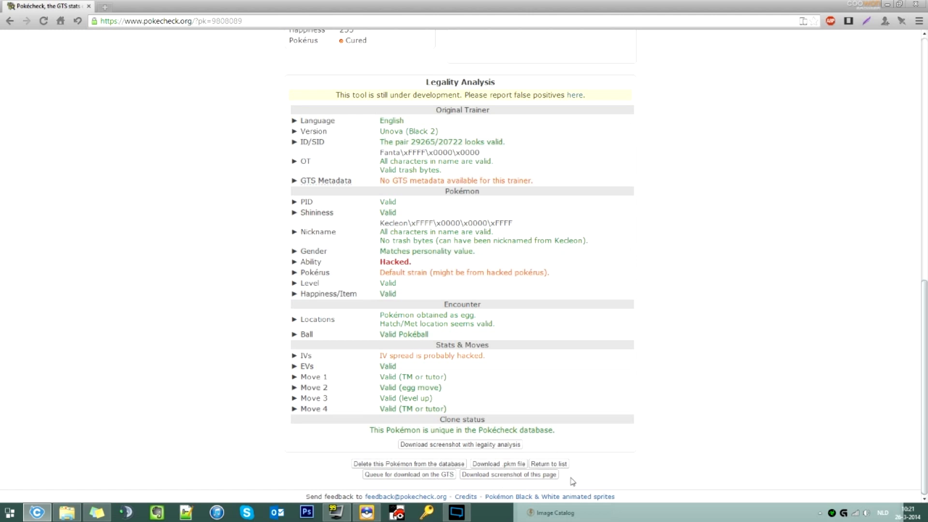
pyautogui.scroll(1, 546, 350)
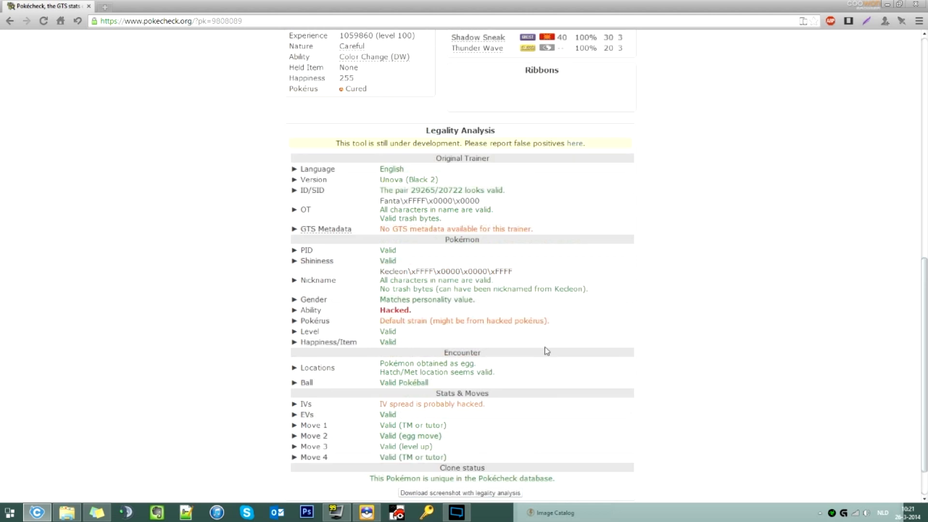
# Compare the ability entry in Kecleon's legality analysis with its listed ability, and return to the Tutorial Box list.
pyautogui.moveTo(321, 309); pyautogui.dragTo(291, 309)
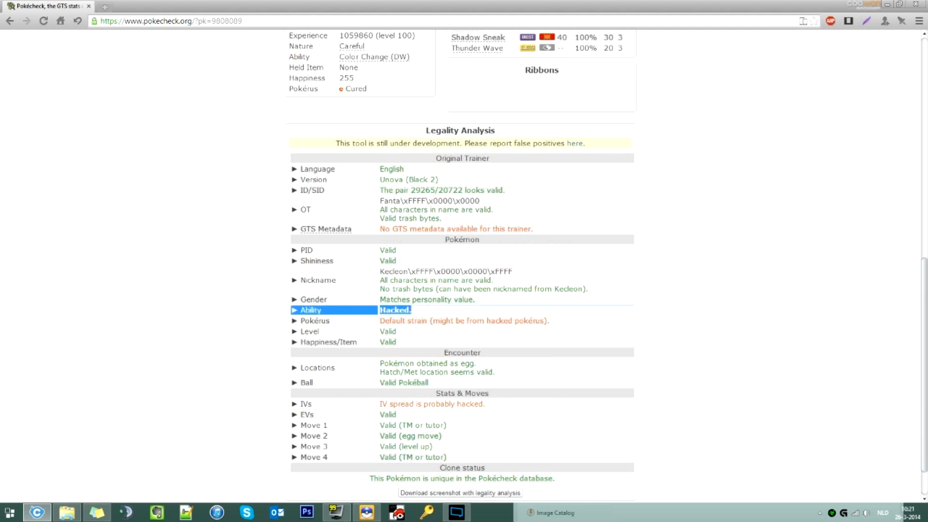
pyautogui.click(455, 286)
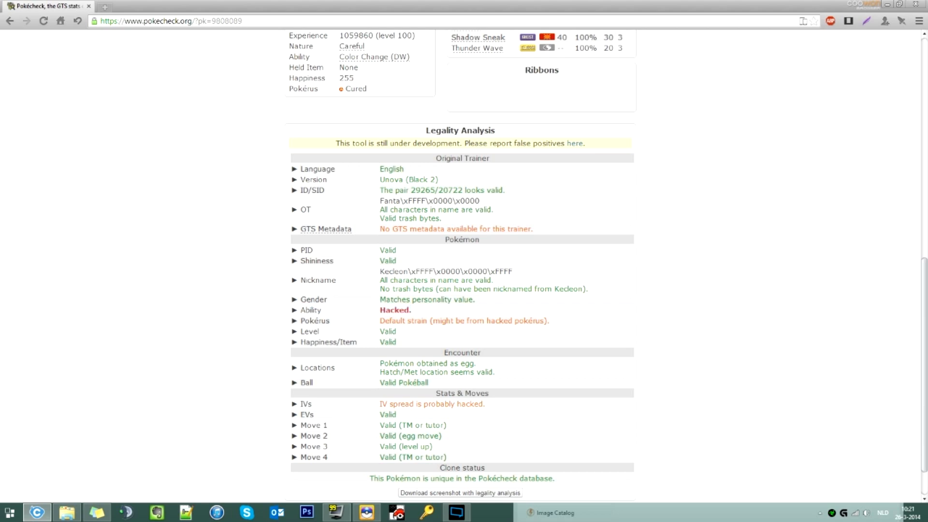
pyautogui.scroll(2, 455, 286)
pyautogui.scroll(-1, 422, 145)
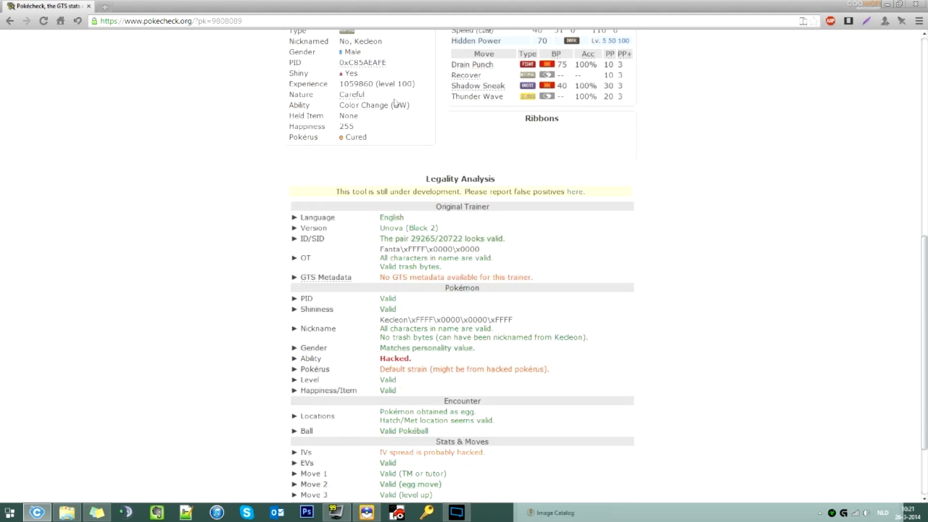
pyautogui.moveTo(412, 106); pyautogui.dragTo(311, 107)
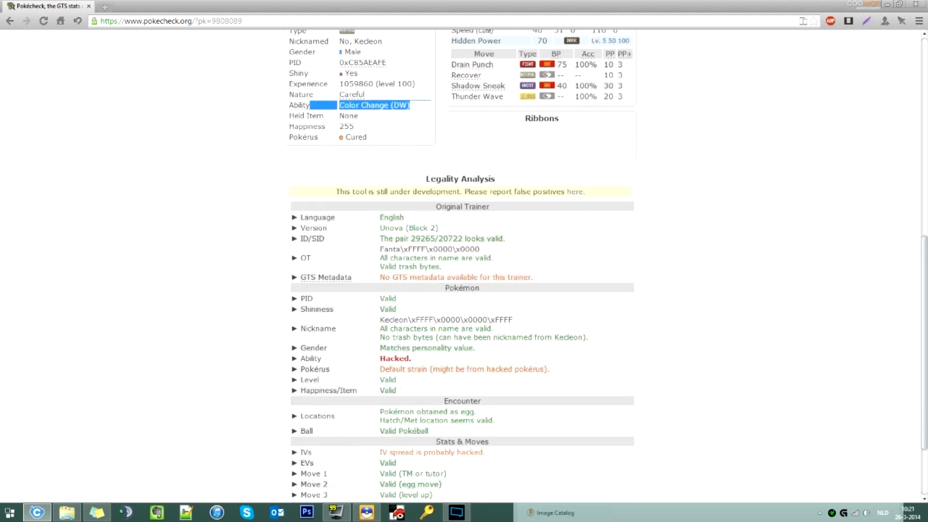
pyautogui.click(375, 124)
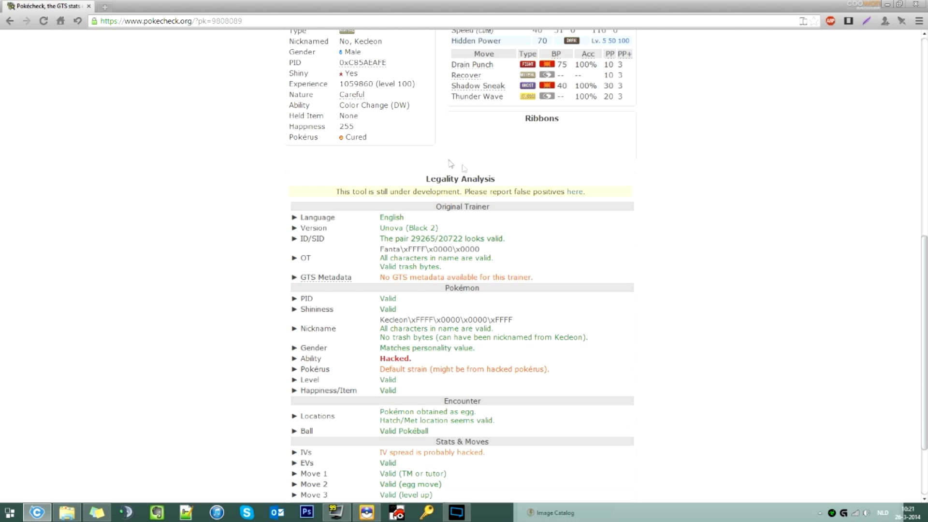
pyautogui.scroll(15, 477, 177)
pyautogui.click(480, 152)
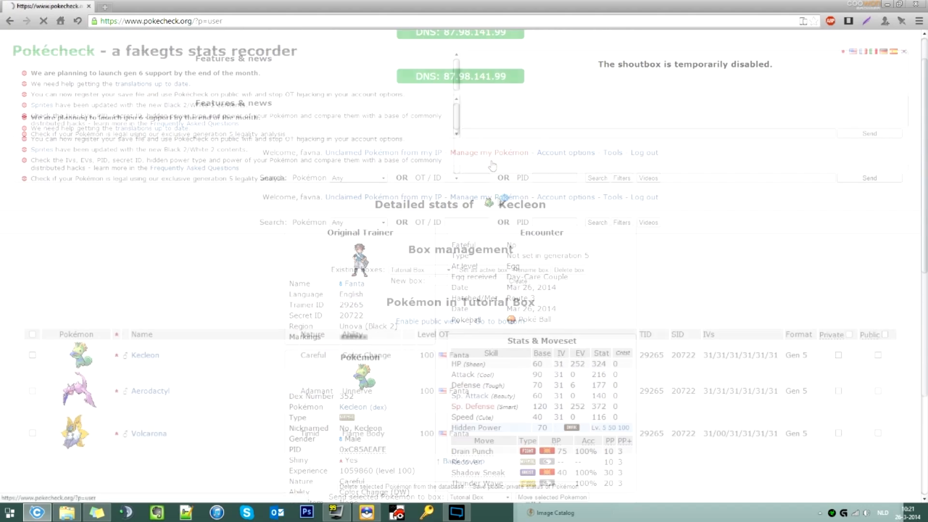
# Open Aerodactyl's detailed stats, examine the ability and location entries in its legality analysis, and return to the Tutorial Box list.
pyautogui.click(442, 383)
pyautogui.scroll(-6, 497, 256)
pyautogui.scroll(-4, 498, 255)
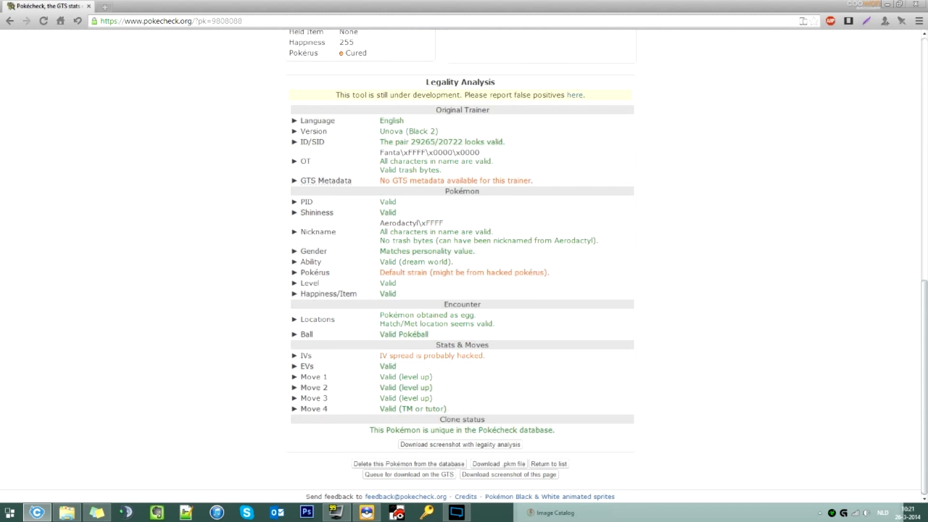
pyautogui.moveTo(455, 262); pyautogui.dragTo(380, 261)
pyautogui.click(379, 261)
pyautogui.tripleClick(426, 319)
pyautogui.click(420, 341)
pyautogui.scroll(5, 517, 420)
pyautogui.scroll(-5, 509, 352)
pyautogui.scroll(8, 362, 261)
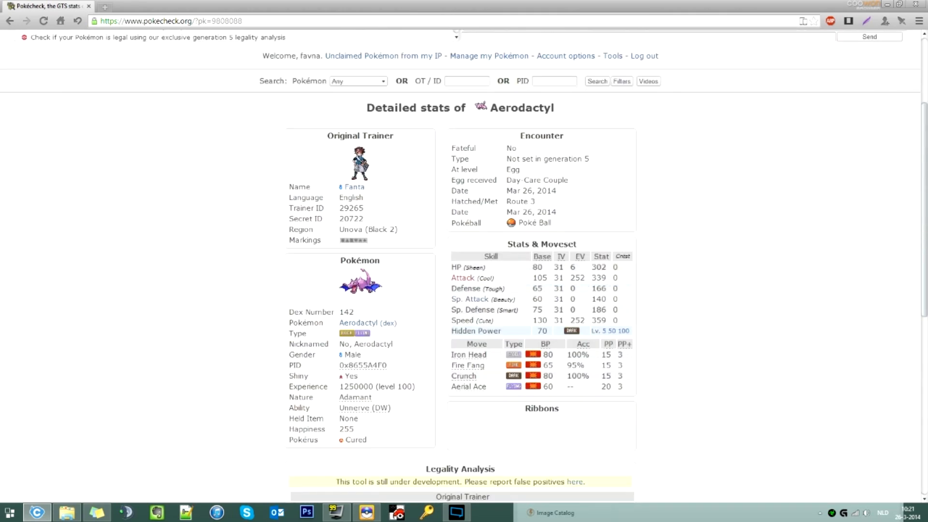
pyautogui.click(474, 55)
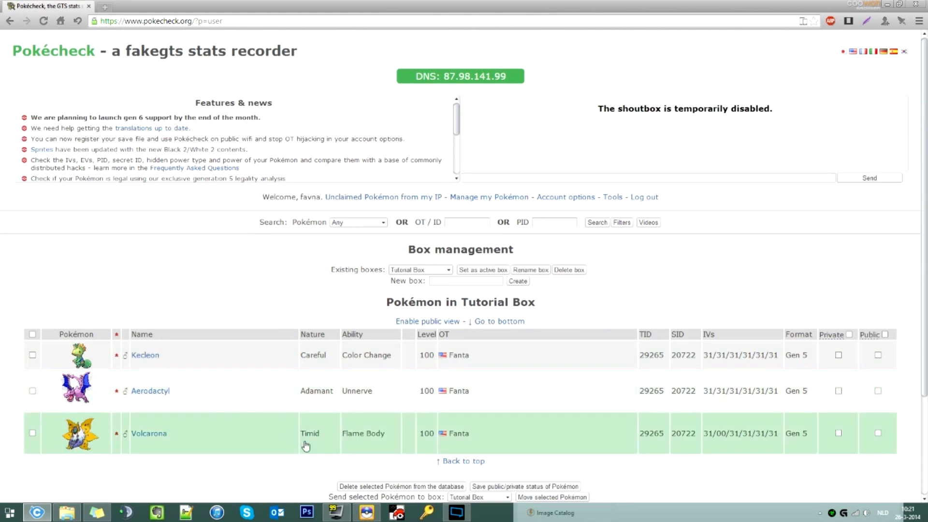
# Open Volcarona's detailed stats, review its legality analysis and moveset, and return to the Tutorial Box list.
pyautogui.click(307, 440)
pyautogui.scroll(-4, 384, 260)
pyautogui.scroll(-4, 384, 260)
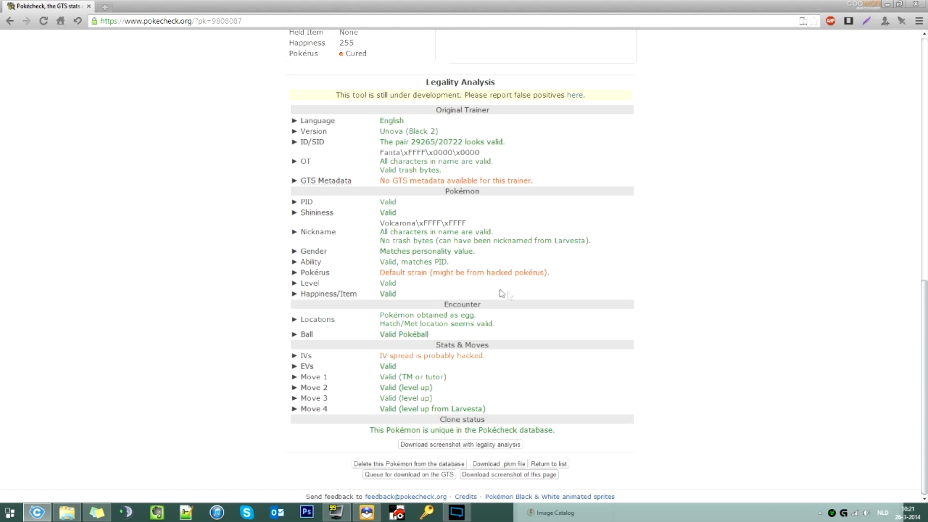
pyautogui.scroll(4, 518, 247)
pyautogui.scroll(4, 529, 128)
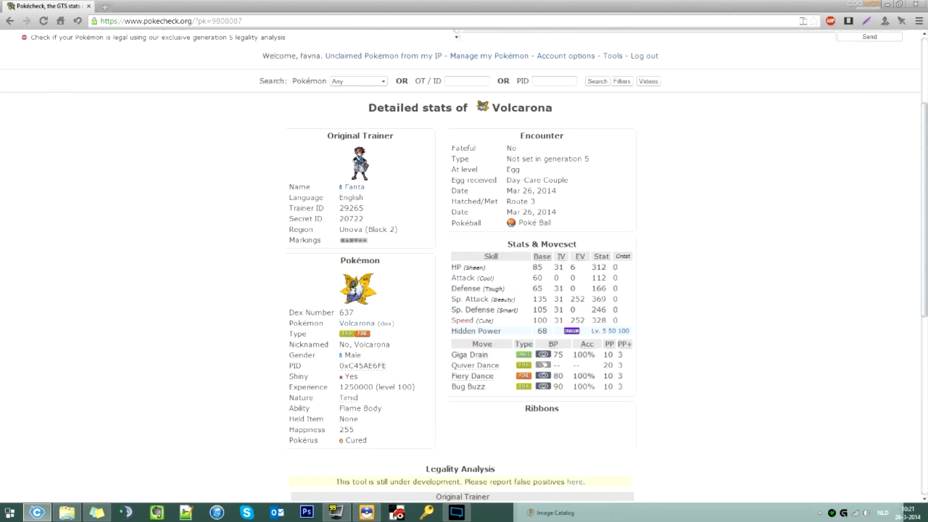
pyautogui.click(461, 56)
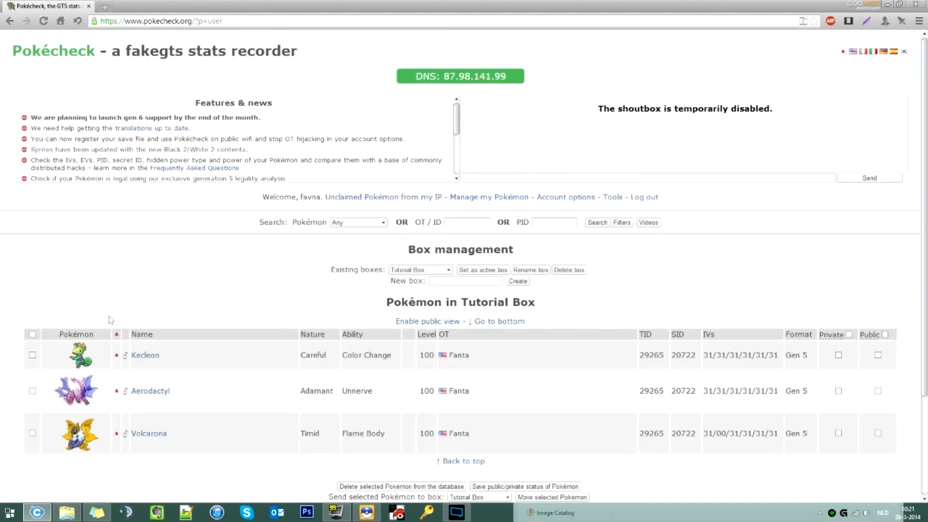
pyautogui.scroll(-2, 316, 296)
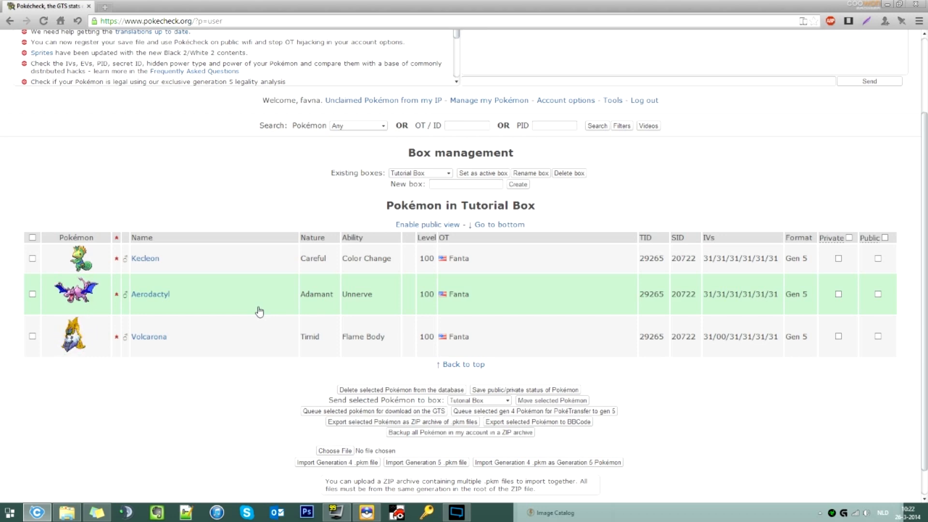
pyautogui.scroll(2, 336, 155)
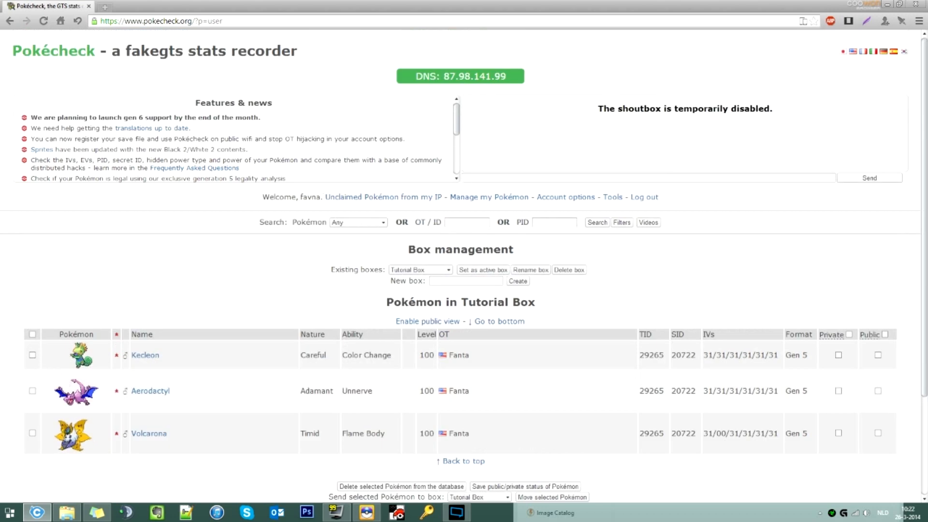
# Open the unclaimed Pokémon page and display the 3DS / LL / XL screenshots for the DNS setup instructions.
pyautogui.click(394, 196)
pyautogui.scroll(-2, 477, 312)
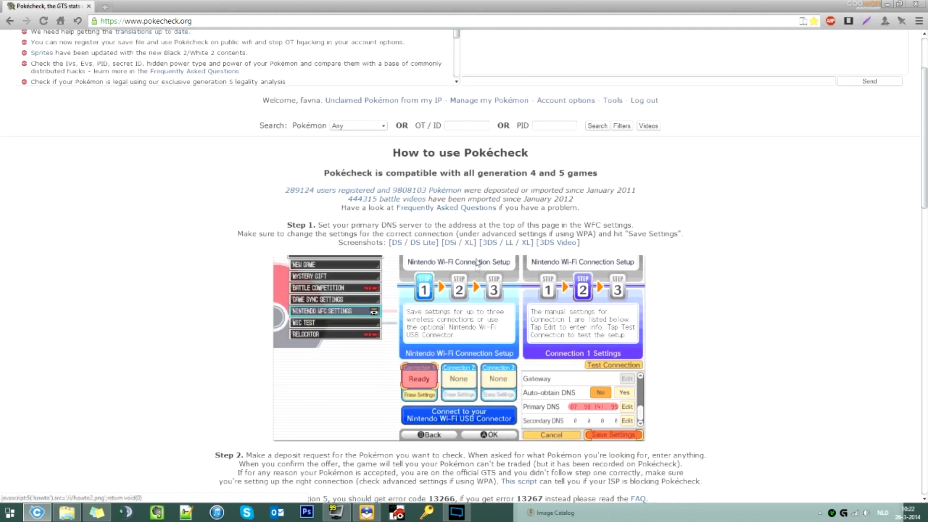
pyautogui.click(511, 243)
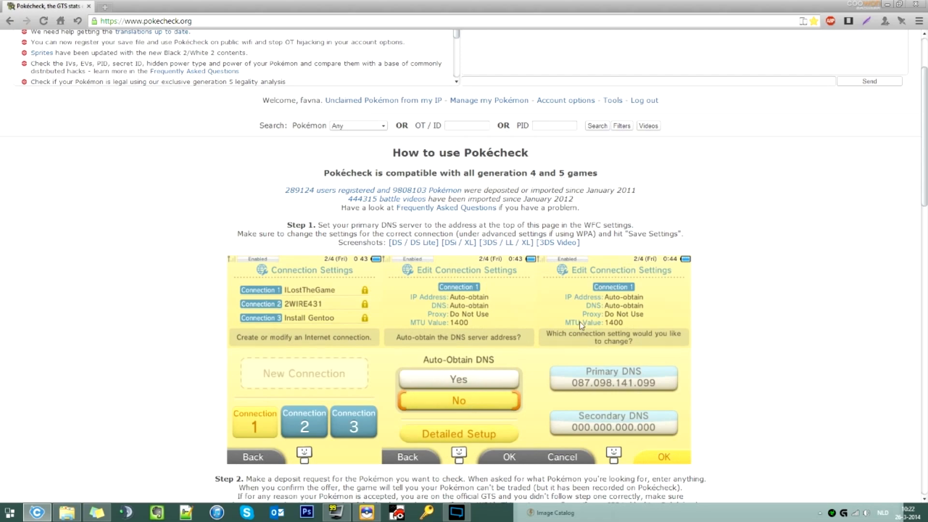
# Read through the instructions for using Pokécheck and sending Pokémon to a game, and return to the Tutorial Box list.
pyautogui.scroll(-7, 579, 320)
pyautogui.scroll(-4, 478, 269)
pyautogui.scroll(7, 479, 269)
pyautogui.scroll(3, 483, 264)
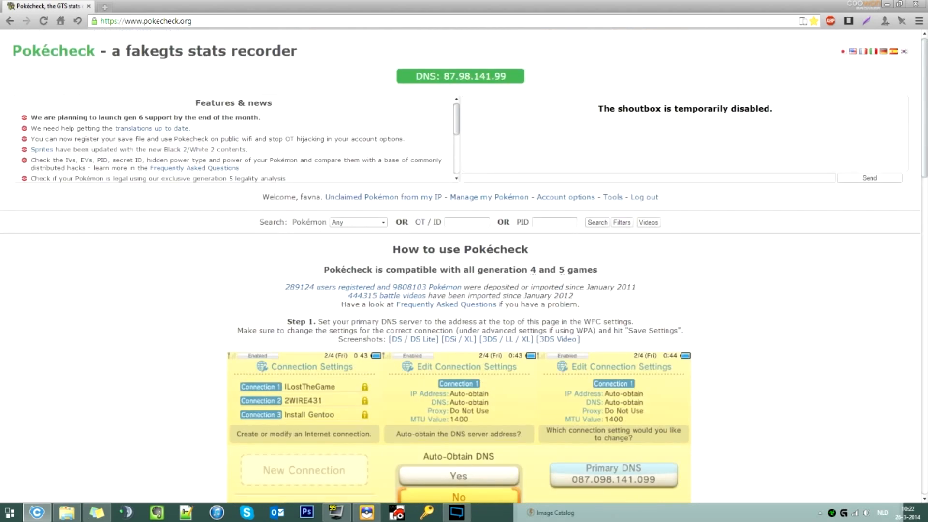
pyautogui.scroll(-2, 544, 298)
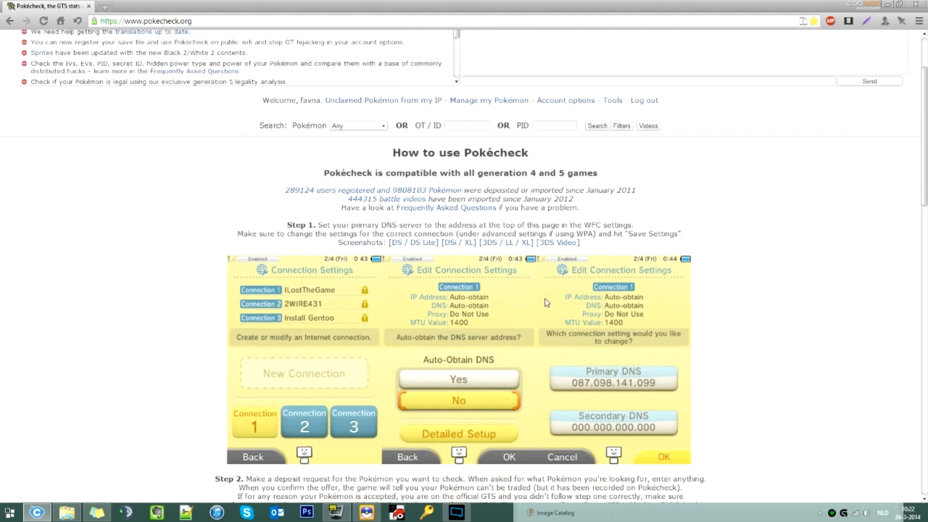
pyautogui.scroll(-4, 544, 298)
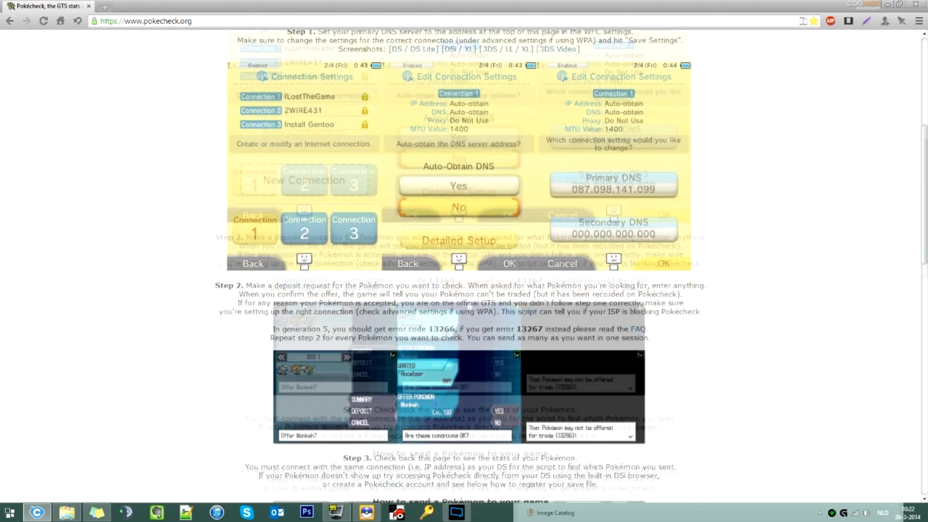
pyautogui.scroll(-3, 544, 298)
pyautogui.scroll(9, 544, 298)
pyautogui.click(496, 199)
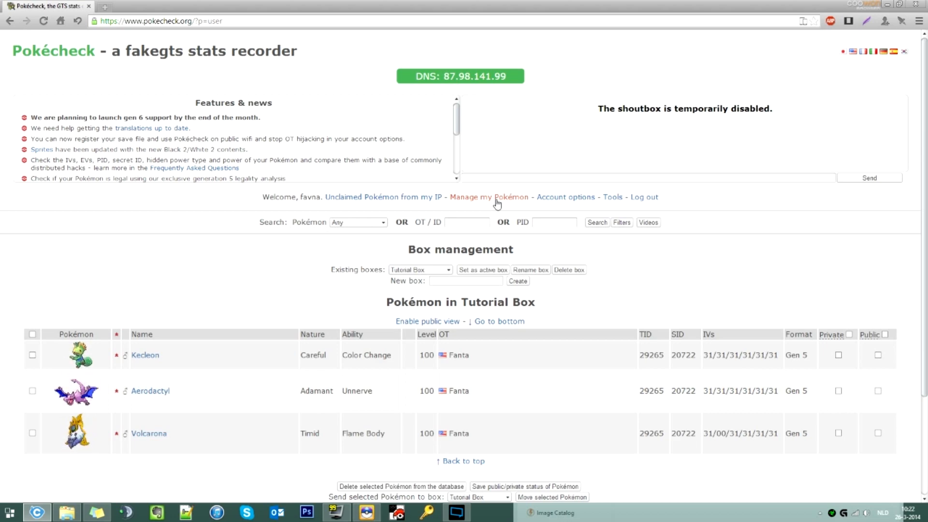
pyautogui.scroll(-3, 497, 227)
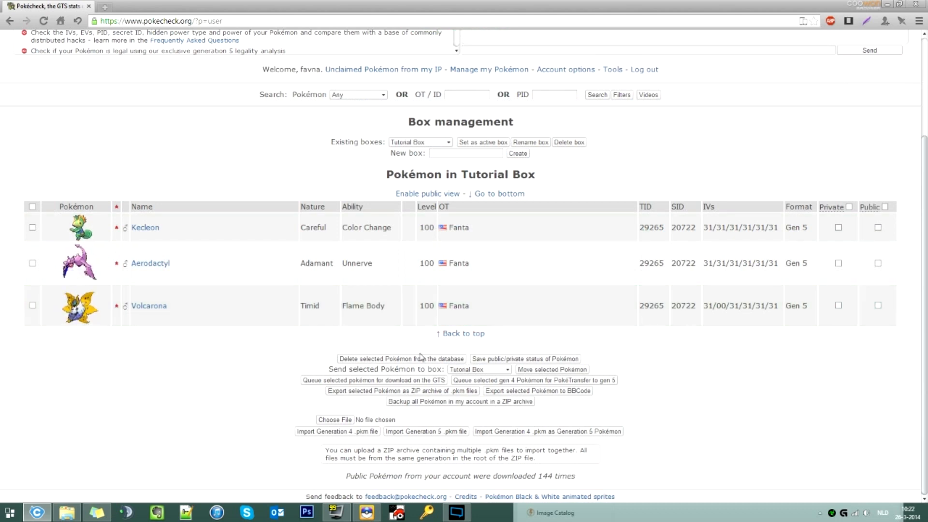